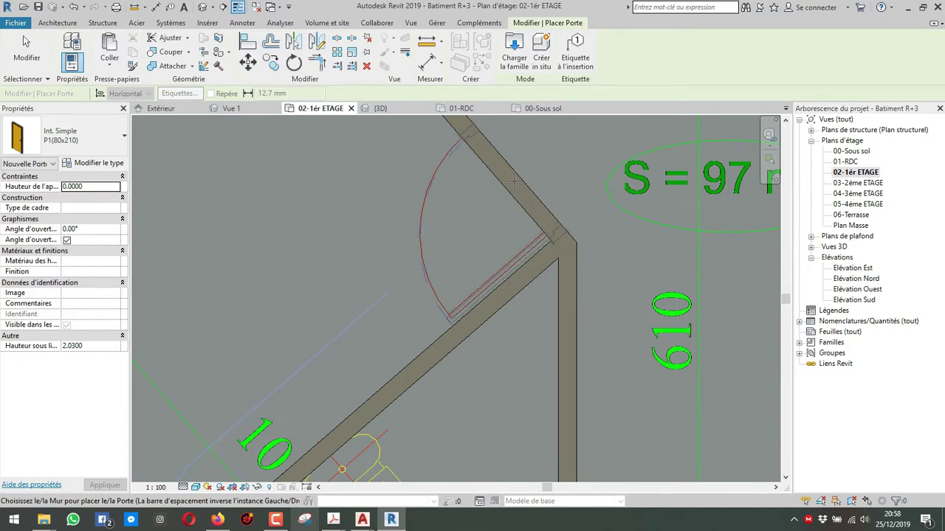
Place P1(80x210) interior doors over the drawn door symbols at the Chambre beside the Hall and at both Toil rooms.
scroll(515, 178, "down", 5)
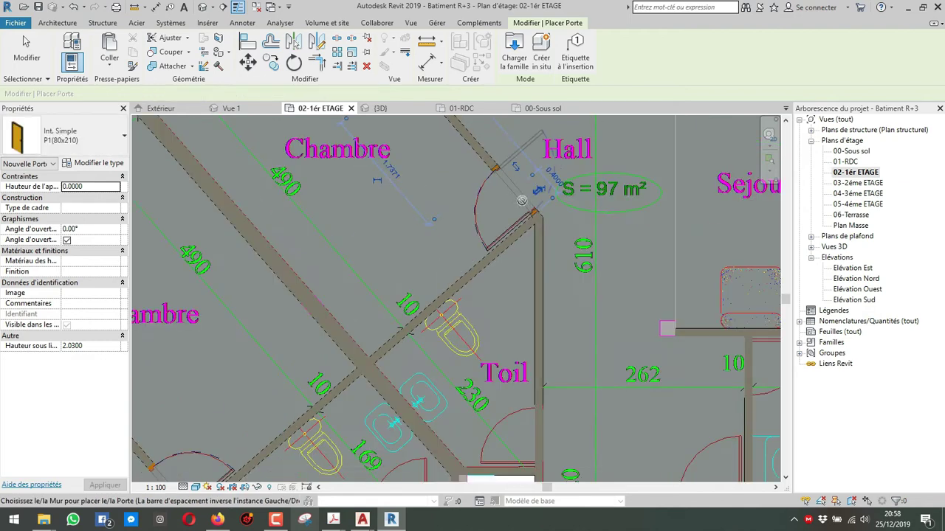
scroll(537, 313, "up", 4)
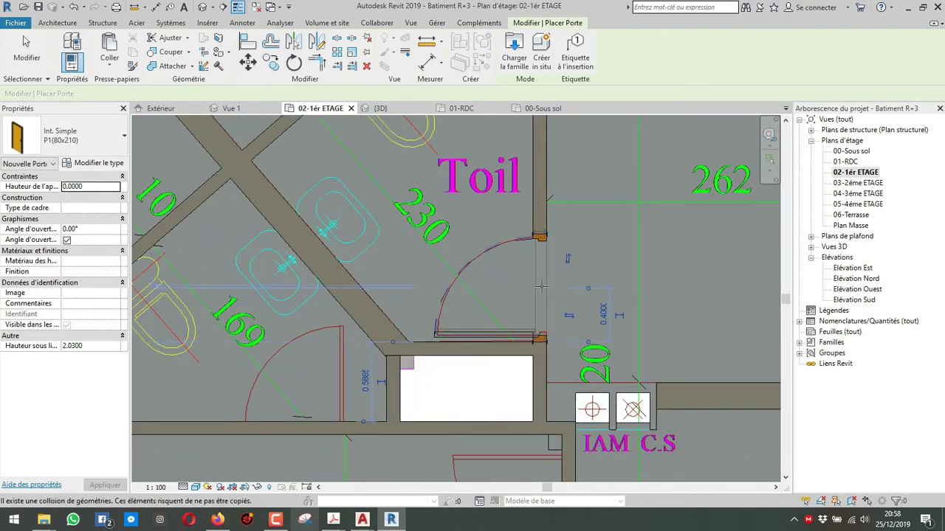
scroll(541, 288, "down", 3)
scroll(438, 313, "up", 5)
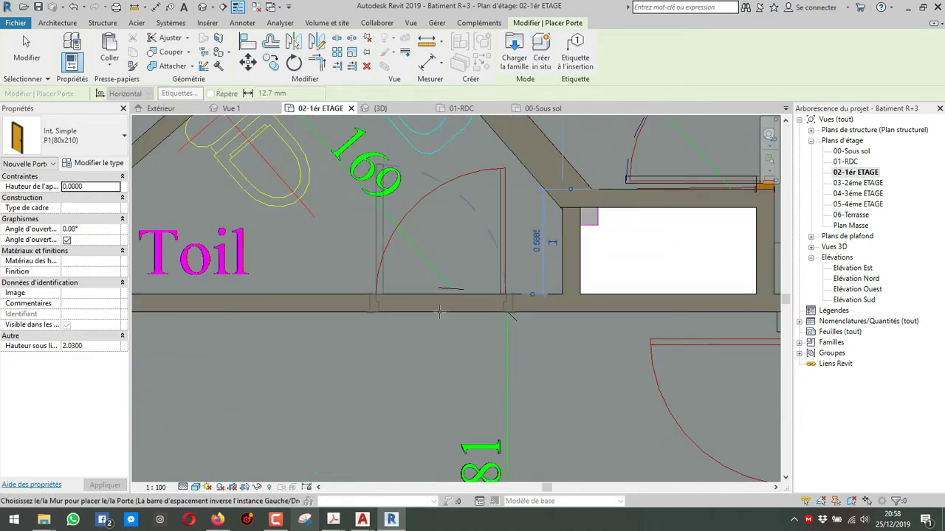
scroll(443, 310, "down", 4)
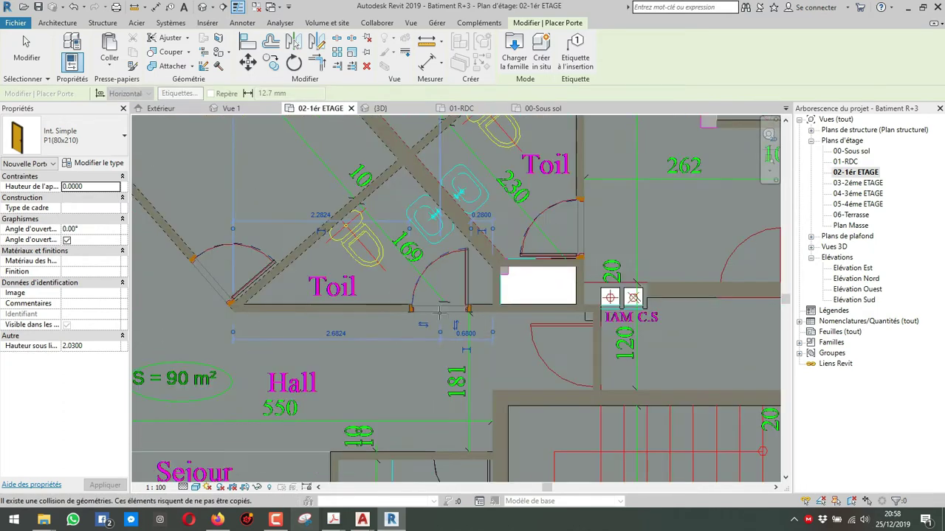
Switch the door type to Int. Simple P2(90x210) and place one in the 120-wide corridor wall below IAM C.S.
scroll(523, 341, "up", 4)
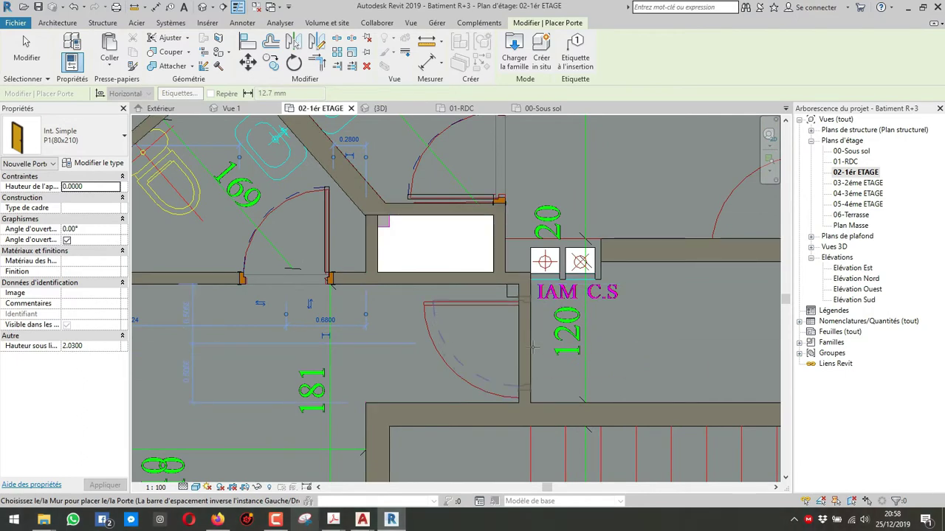
left_click(81, 137)
left_click(44, 276)
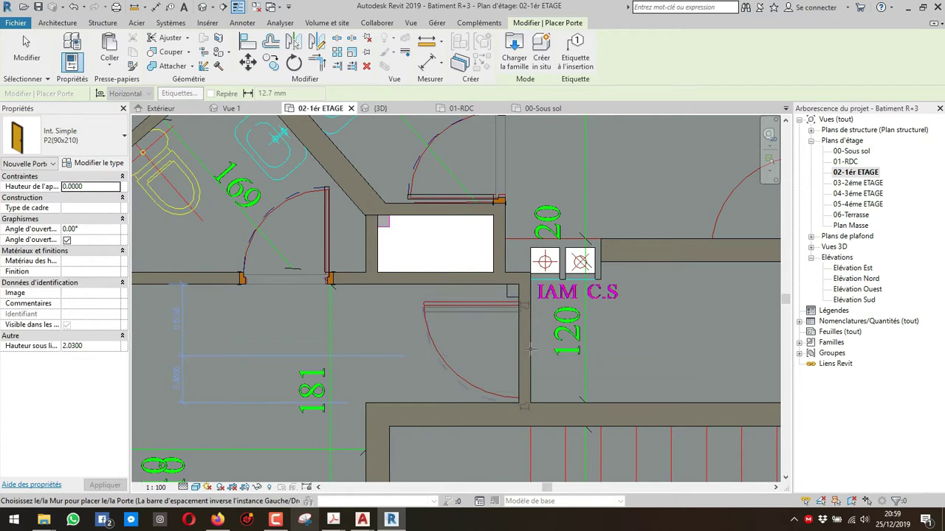
scroll(529, 347, "up", 3)
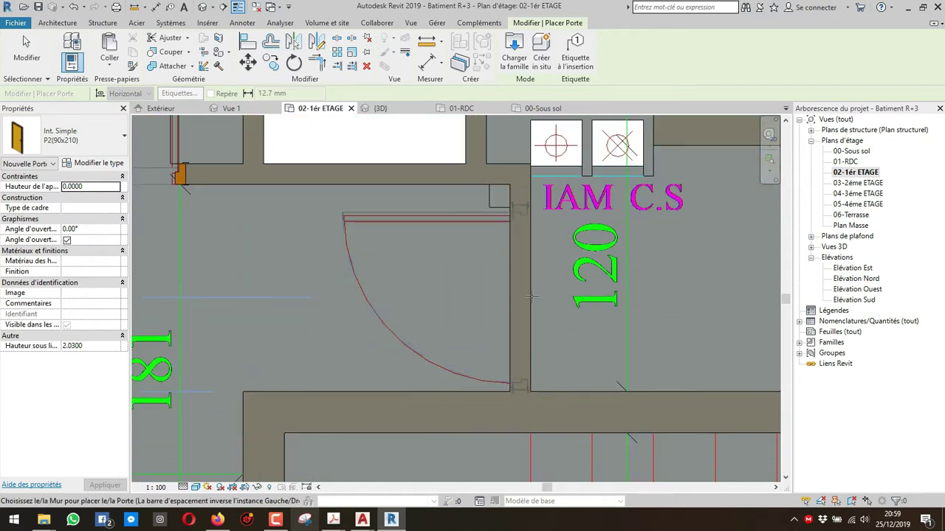
scroll(534, 298, "down", 5)
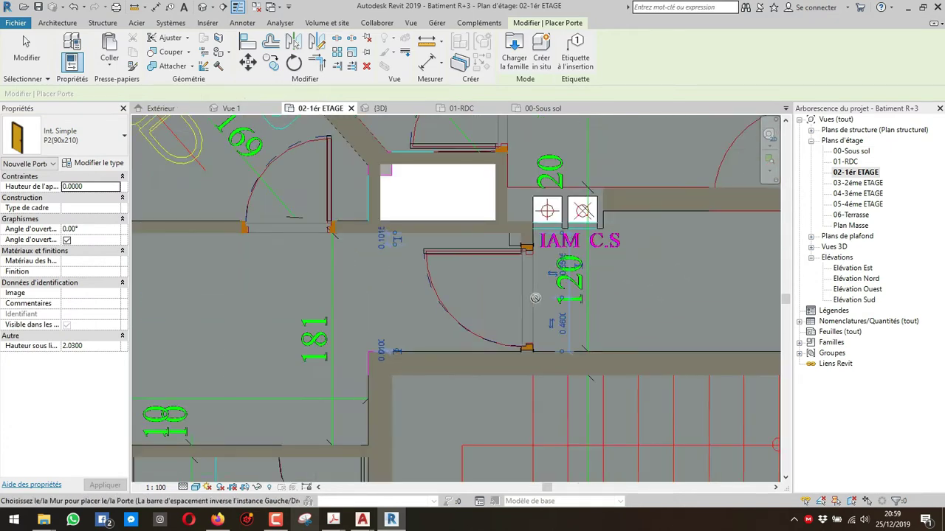
Place a P2(90x210) door in the corridor wall between IAM C.S and the SDB, over the drawn door symbol.
scroll(590, 273, "up", 4)
scroll(619, 260, "up", 1)
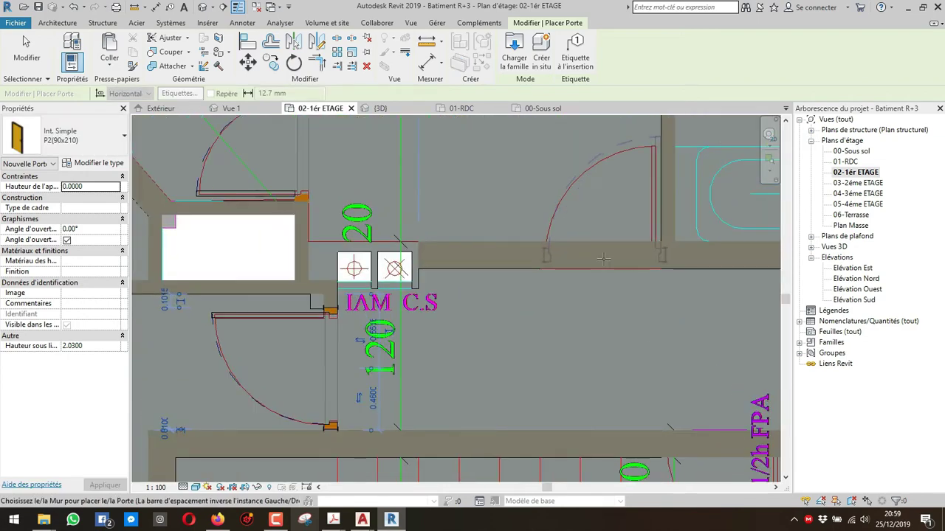
left_click(74, 135)
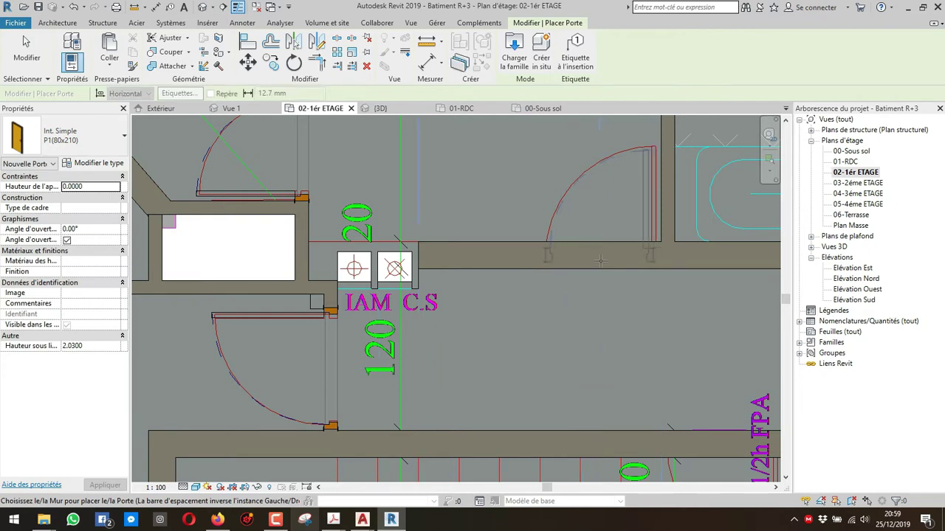
left_click(70, 136)
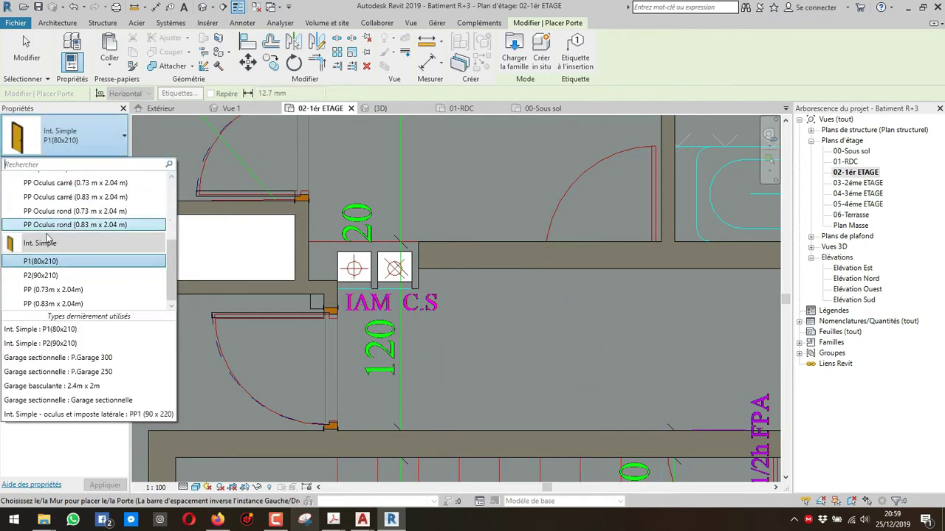
left_click(50, 276)
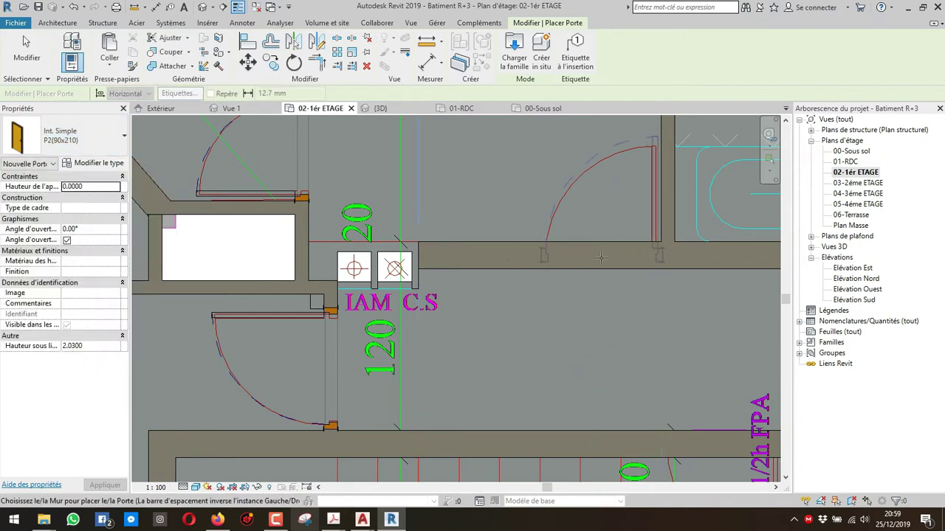
left_click(600, 257)
key("Escape")
key("Escape")
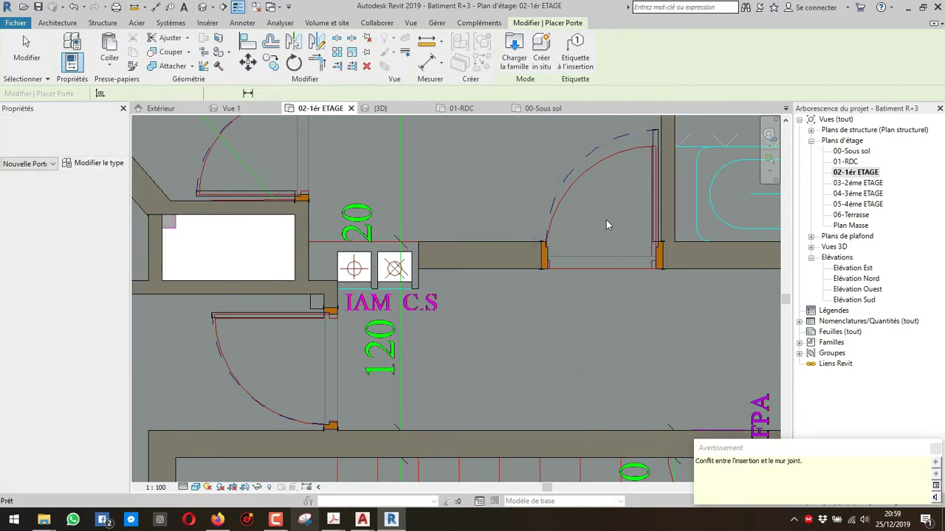
Shift the new P2 door sideways until its jamb is flush with the adjacent SDB partition.
left_click(583, 166)
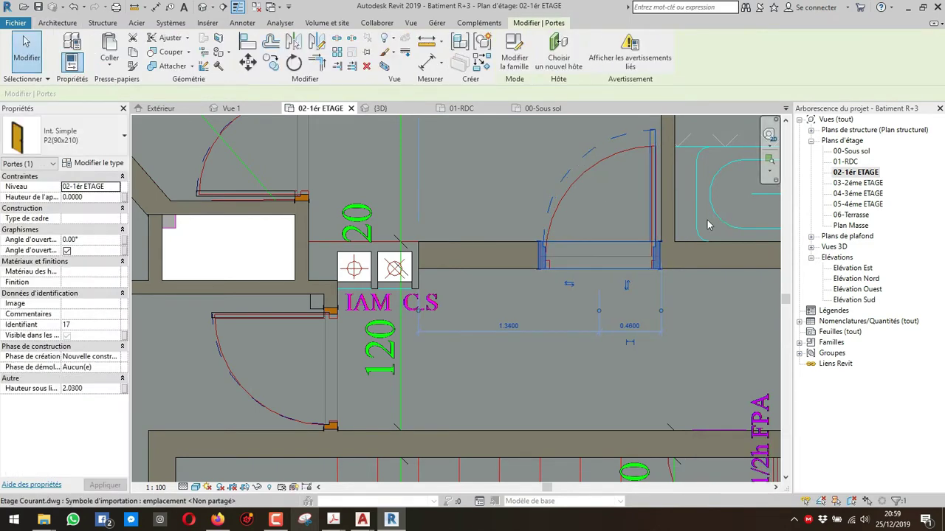
scroll(659, 258, "up", 3)
scroll(608, 287, "up", 2)
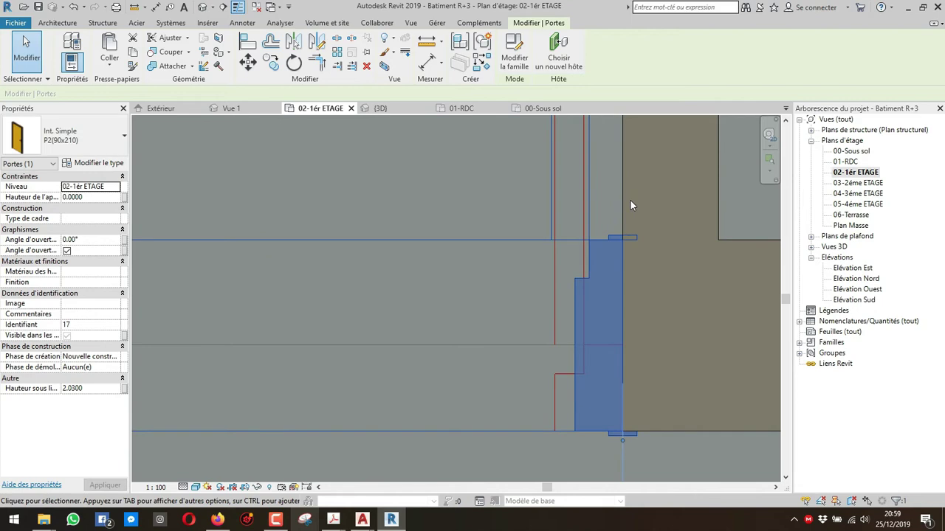
scroll(598, 270, "down", 3)
scroll(600, 269, "up", 1)
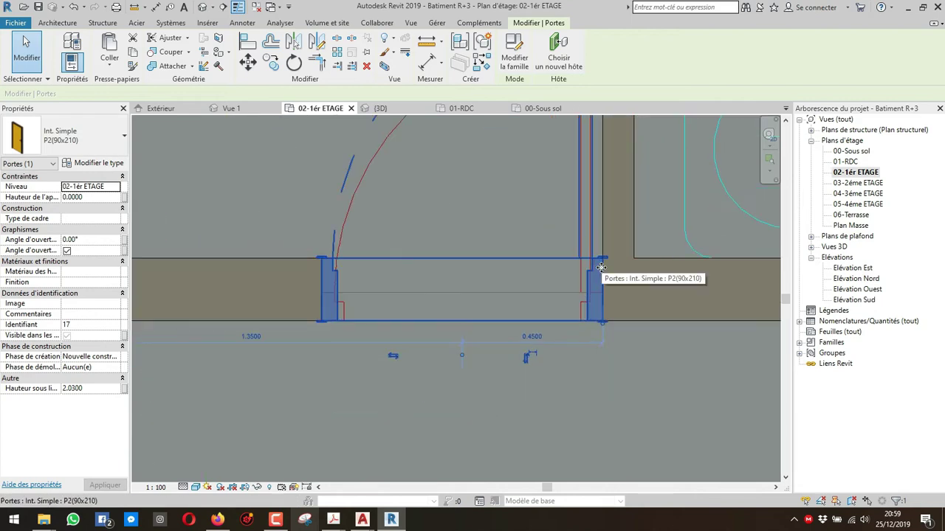
key("Escape")
Place a P1(80x210) door in the wall between the Hall and the SDB next to the staircase.
scroll(552, 307, "down", 5)
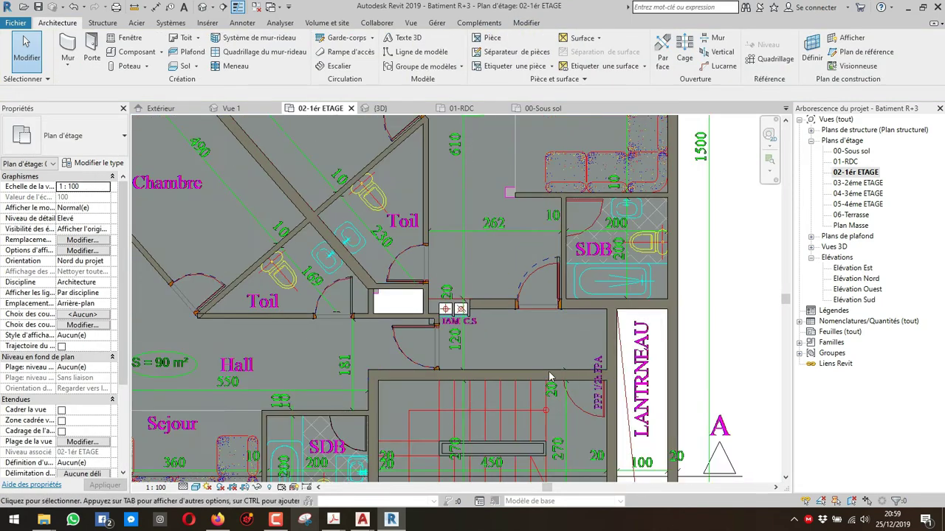
middle_click_drag(550, 382, 557, 330)
scroll(551, 366, "down", 1)
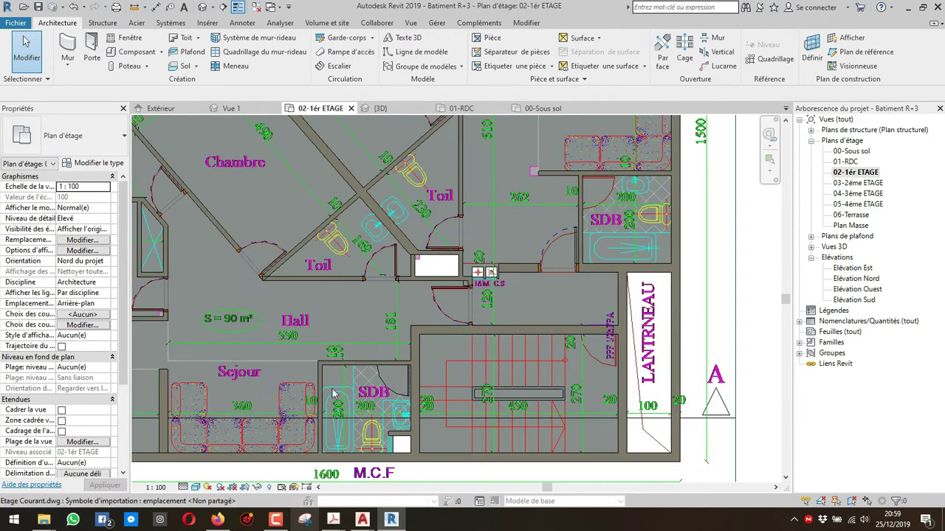
scroll(354, 391, "up", 3)
middle_click_drag(414, 395, 401, 375)
left_click(92, 51)
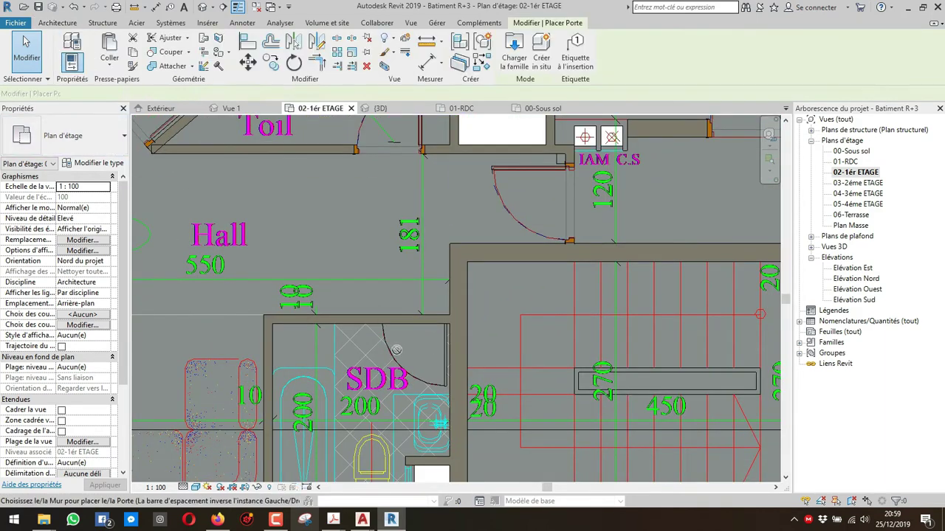
left_click(63, 129)
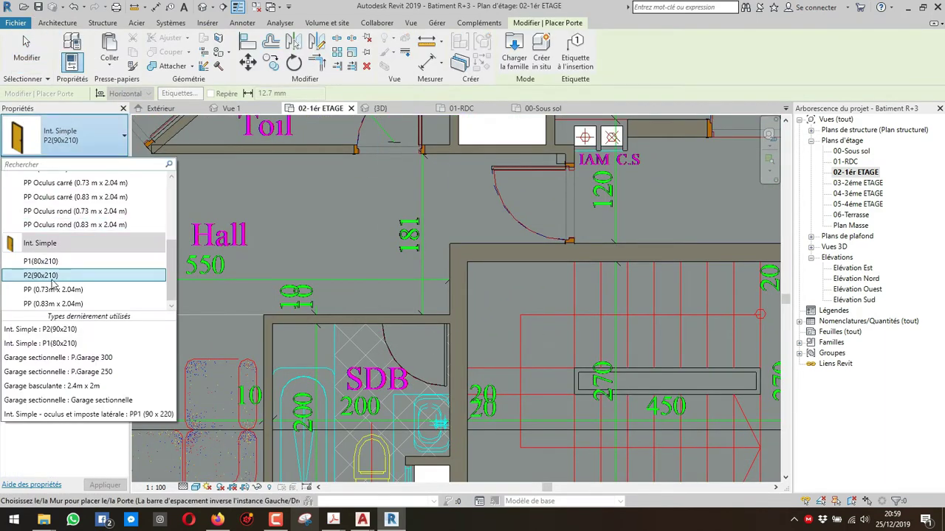
left_click(45, 256)
scroll(416, 316, "up", 3)
left_click(416, 316)
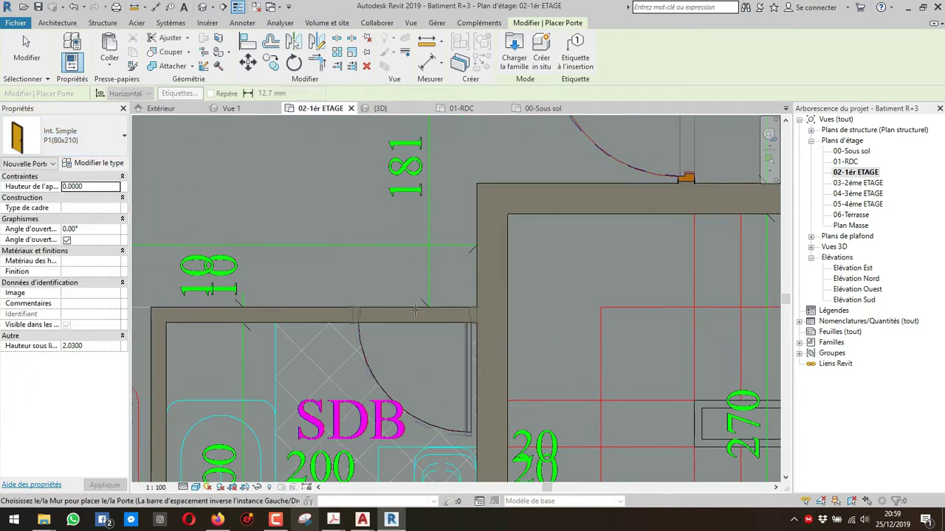
Place a P2(90x210) door in the staircase wall at the PPF 1/2h FPA opening beside the lantern shaft.
scroll(415, 310, "down", 6)
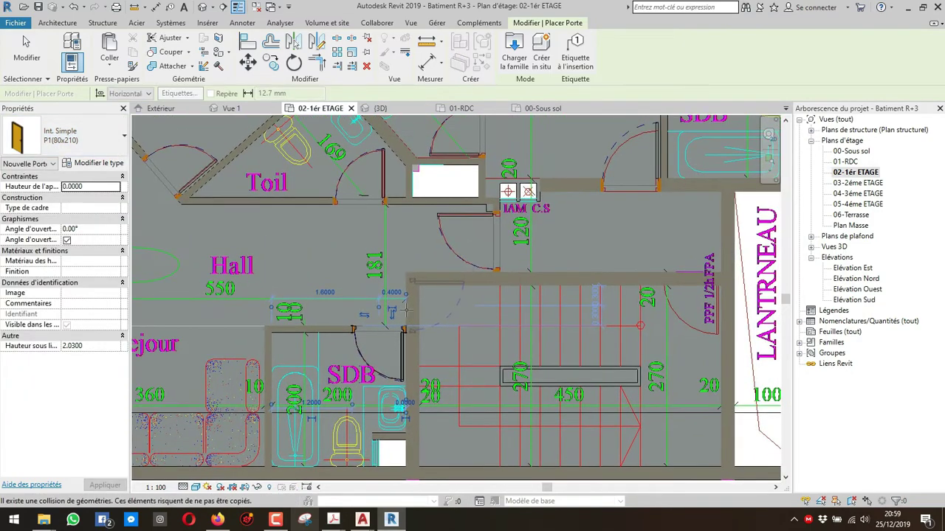
scroll(566, 277, "up", 6)
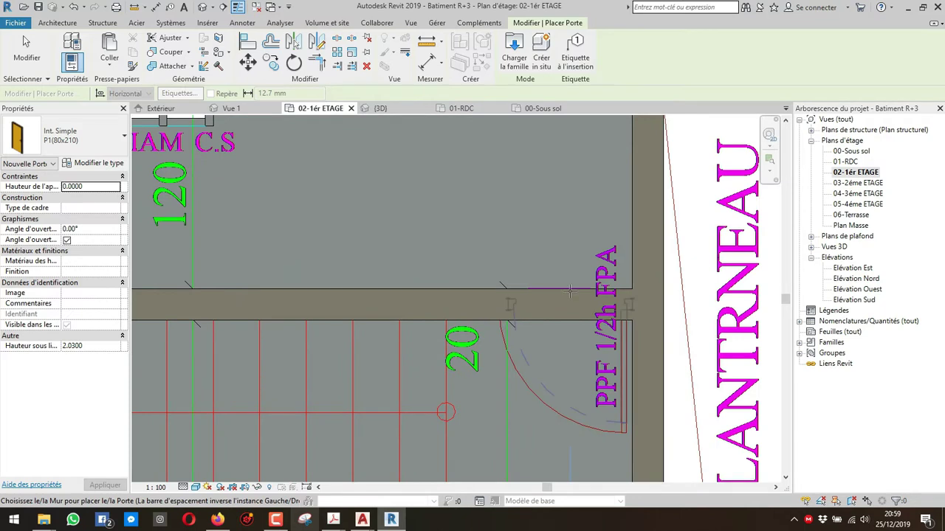
left_click(108, 149)
left_click(52, 276)
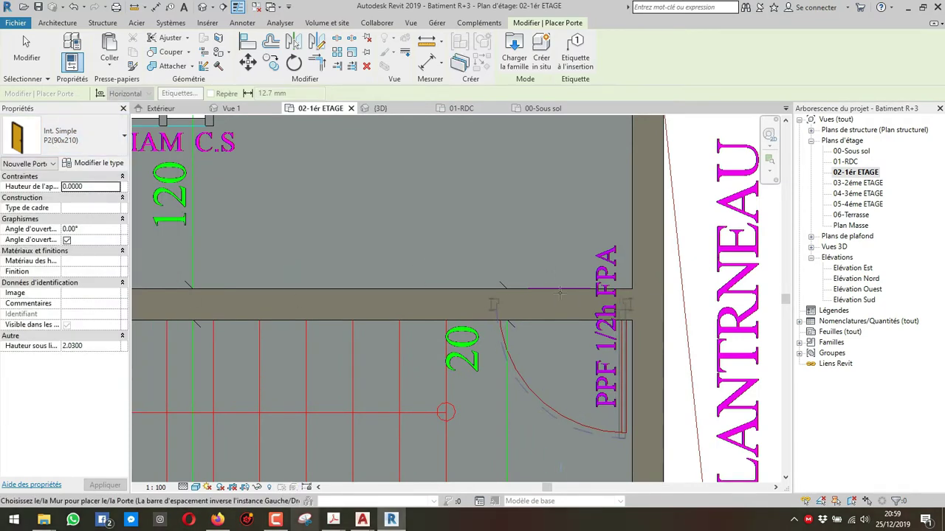
scroll(559, 294, "down", 2)
scroll(502, 298, "down", 3)
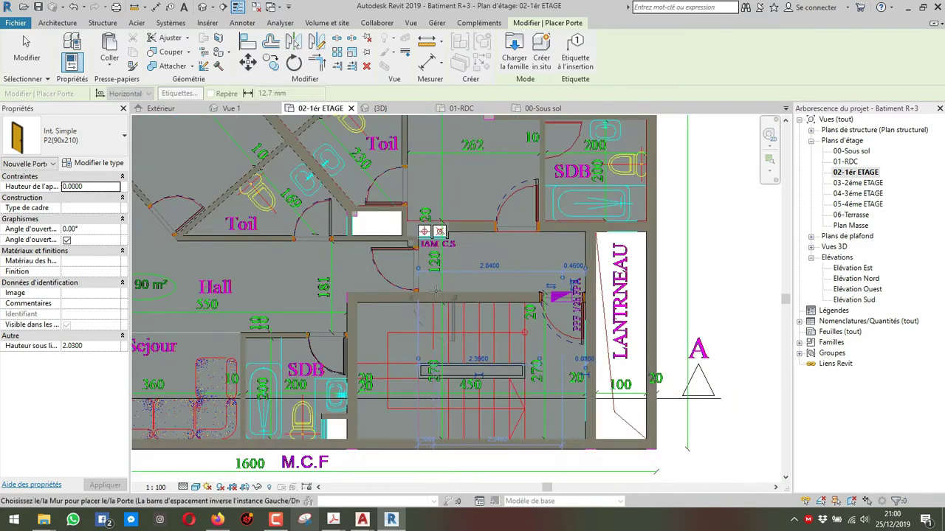
Place a P1(80x210) door in the side wall of the SDB below the Sejour, over the drawn door symbol.
scroll(590, 193, "up", 5)
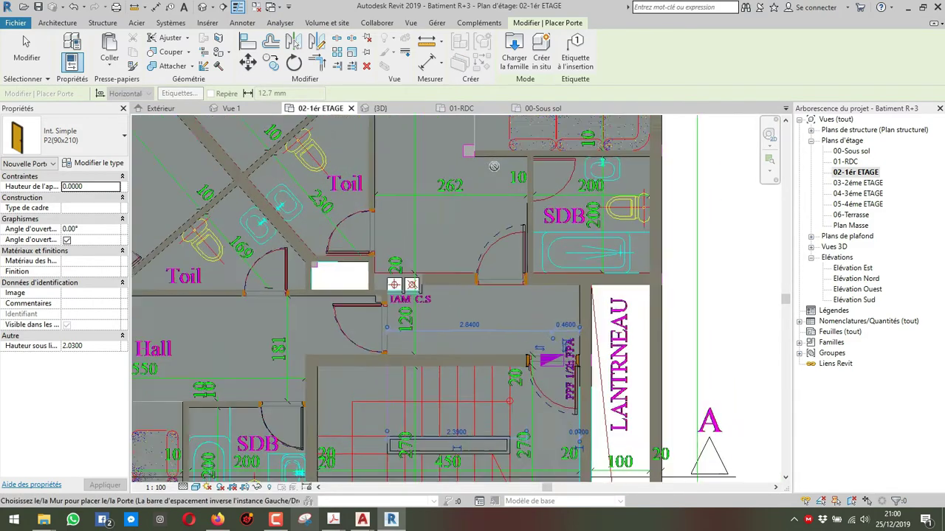
left_click(84, 135)
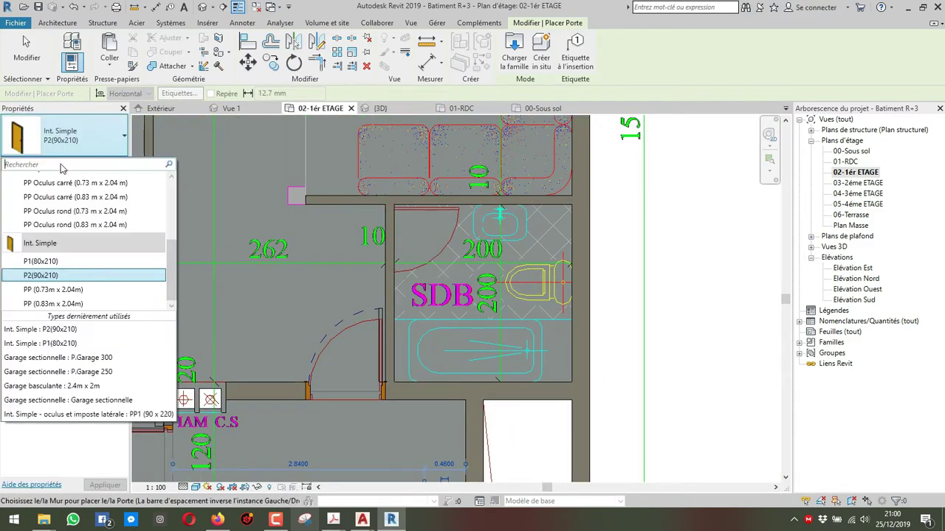
left_click(40, 261)
scroll(389, 230, "up", 3)
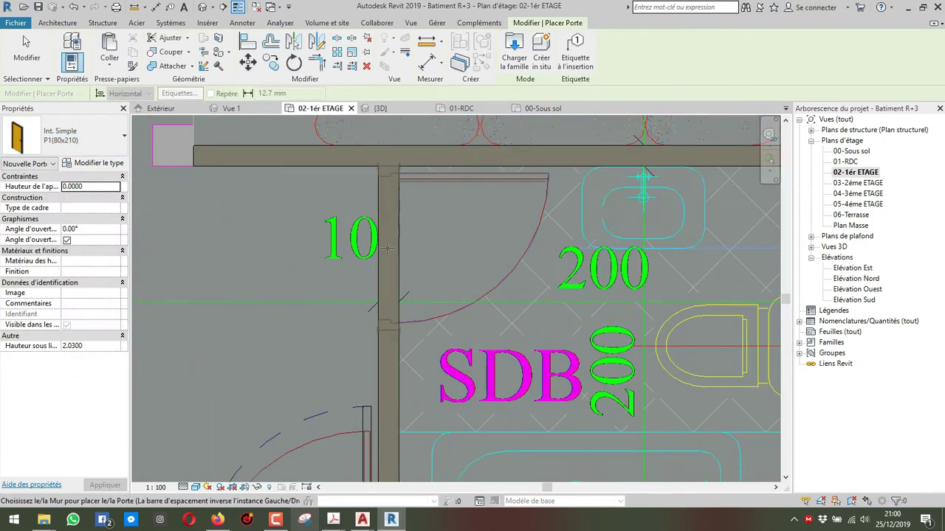
left_click(387, 246)
Place a P1(80x210) door between the Hall and the Chambre, next to the closet.
scroll(387, 247, "down", 5)
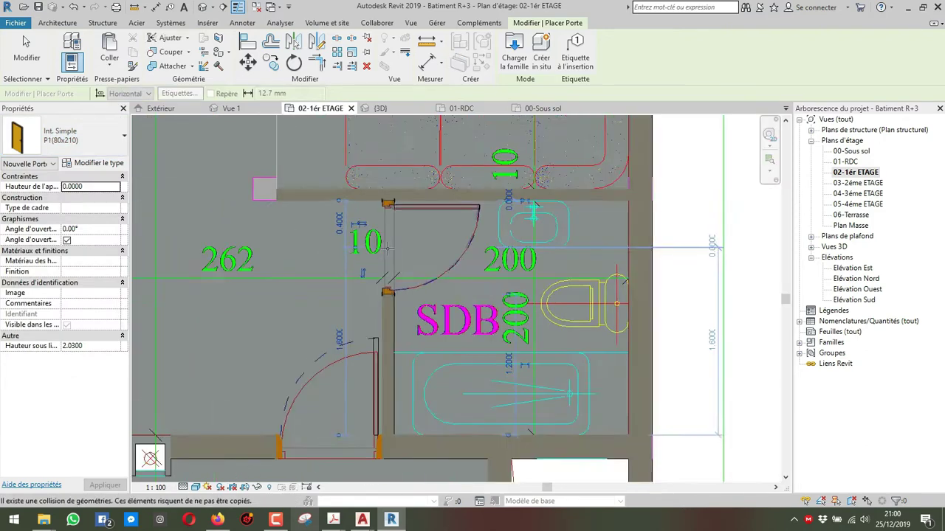
middle_click_drag(388, 246, 367, 220)
scroll(411, 362, "down", 3)
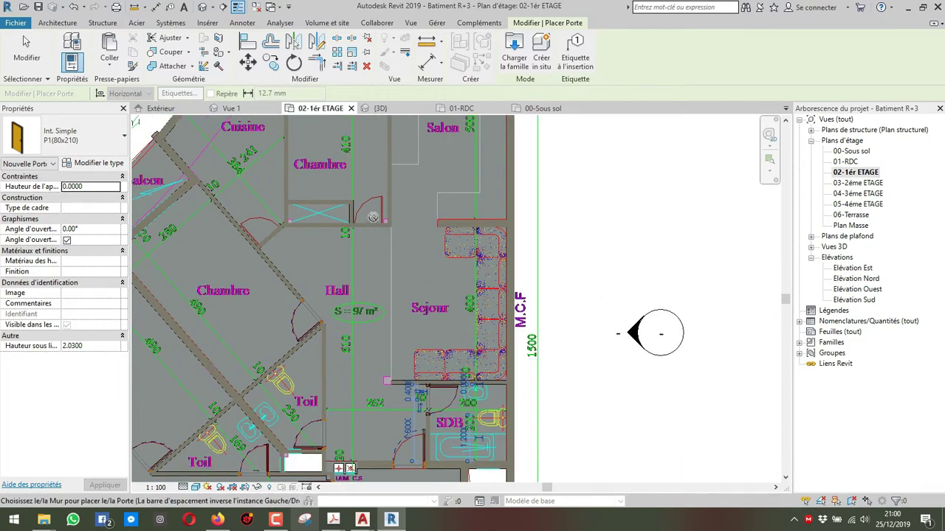
scroll(367, 220, "up", 3)
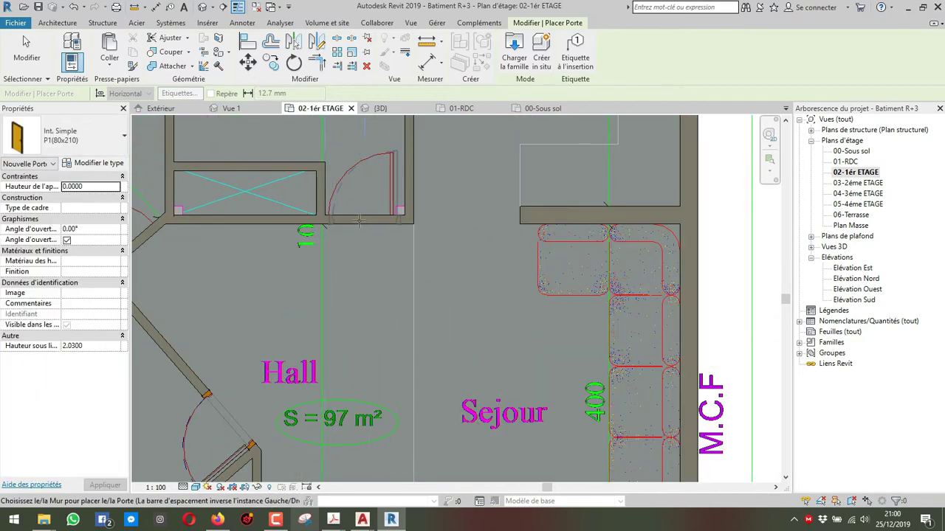
scroll(361, 221, "up", 2)
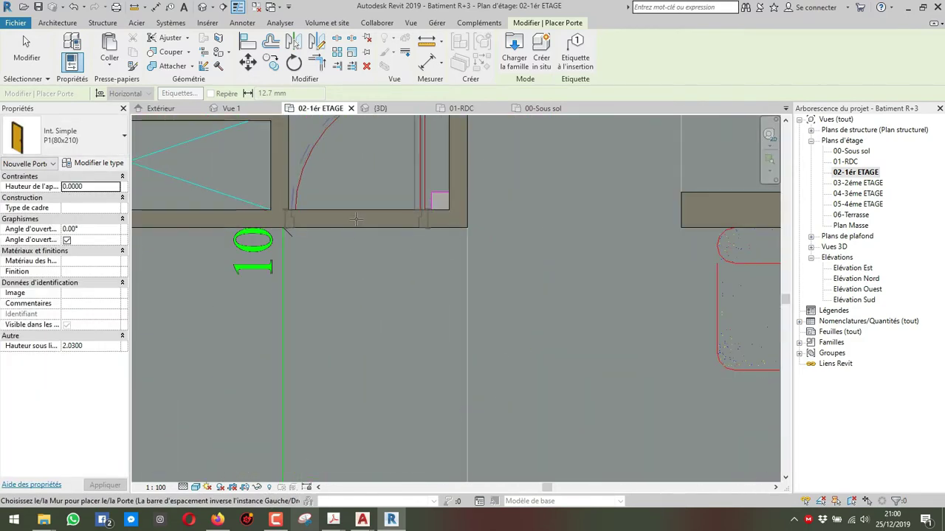
scroll(358, 219, "down", 4)
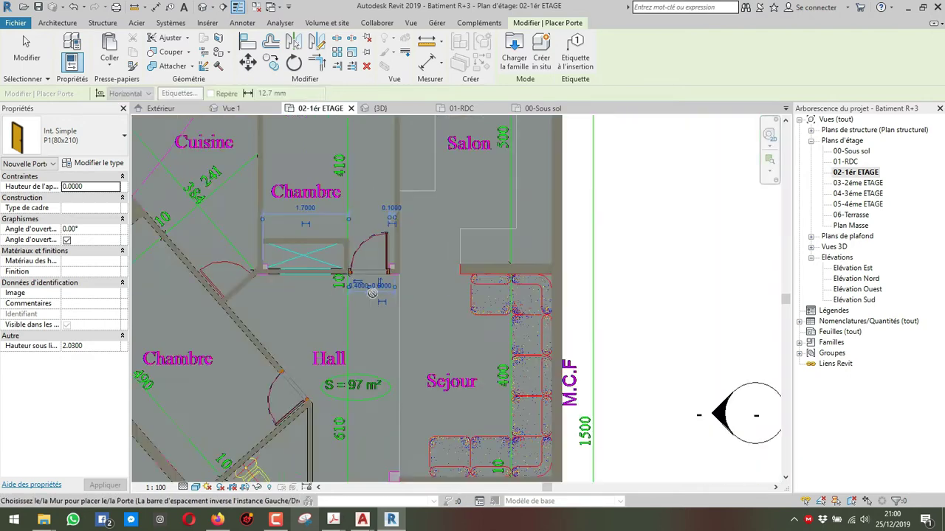
Place a P1(80x210) door in the slanted wall between the Hall and the Cuisine, beside the Chambre closet.
scroll(265, 289, "up", 5)
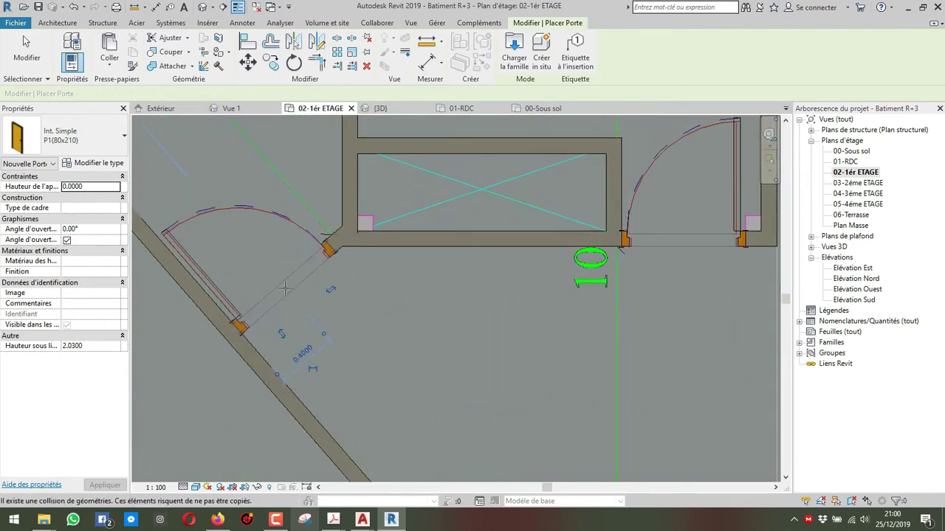
scroll(578, 359, "down", 4)
Place a P1(80x210) door in the wall between this Cuisine and its Balcon, next to the Chambre partition.
scroll(624, 390, "up", 2)
scroll(273, 188, "up", 3)
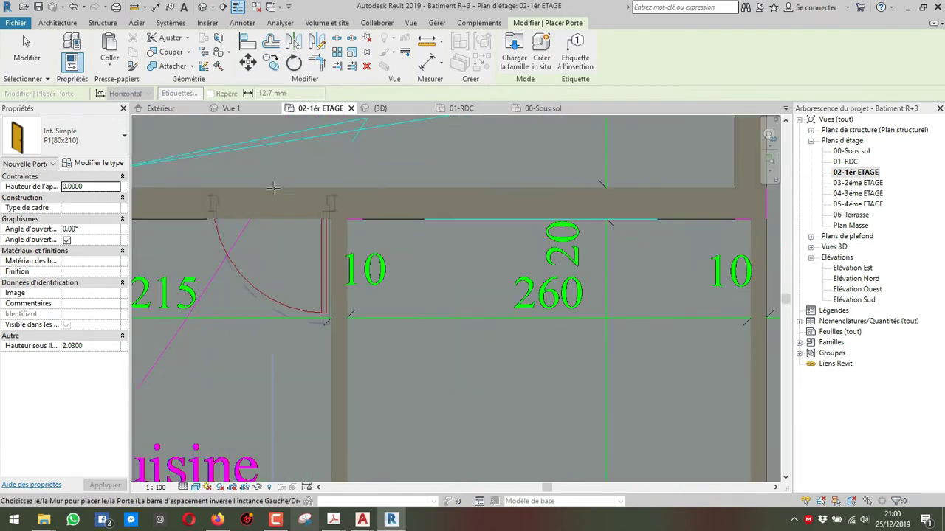
left_click(272, 188)
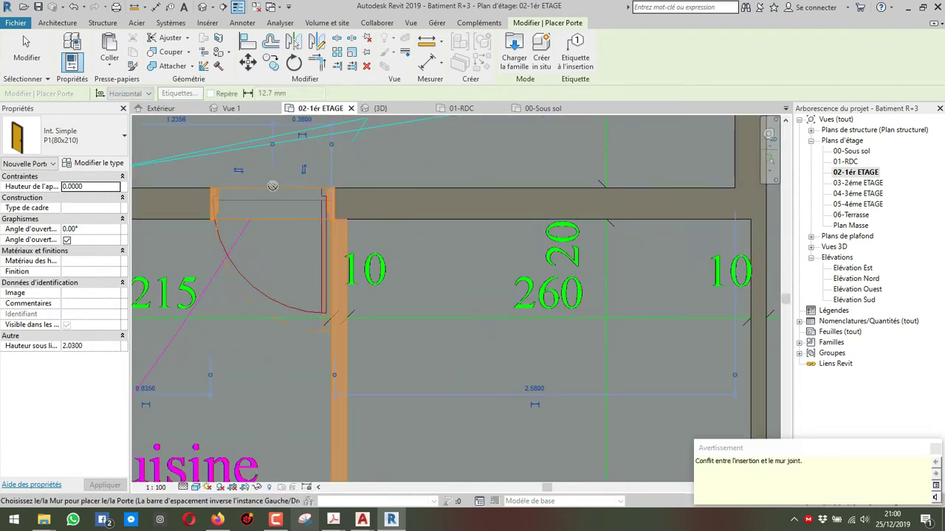
key("Escape")
key("Escape")
Shift the new Balcon door slightly so its opening edge lines up with the face of the Chambre partition.
left_click(279, 202)
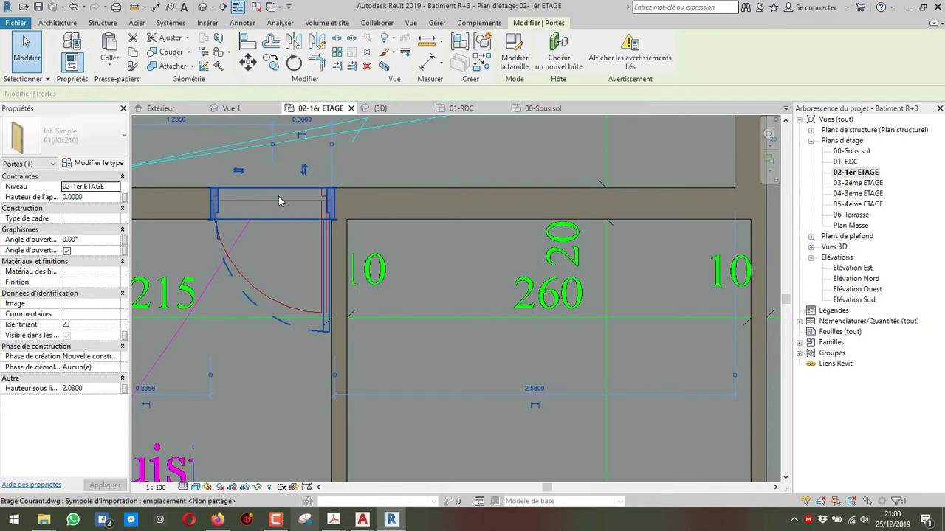
scroll(333, 189, "up", 4)
scroll(332, 184, "up", 1)
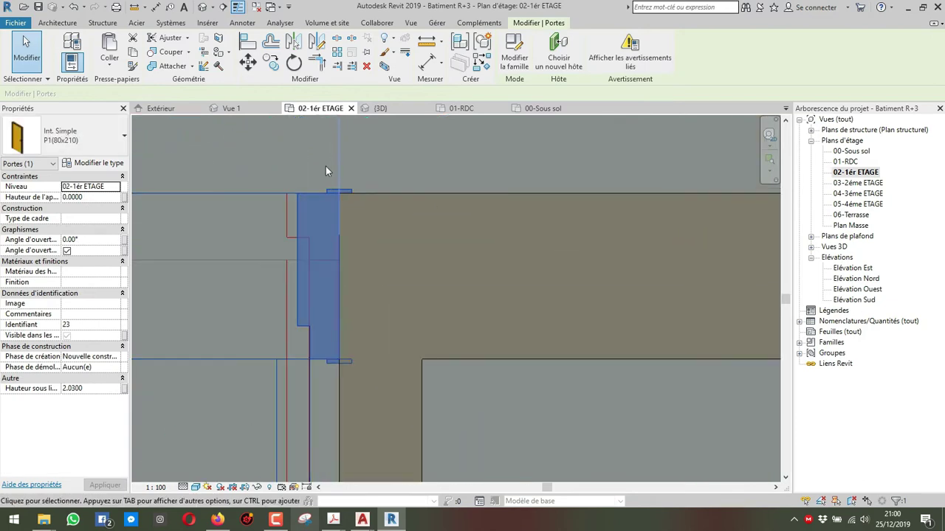
key("Escape")
Place a P1(80x210) door between the other Cuisine and its Balcon, over the drawn door symbol, and end door placement.
left_click(91, 58)
scroll(377, 293, "down", 5)
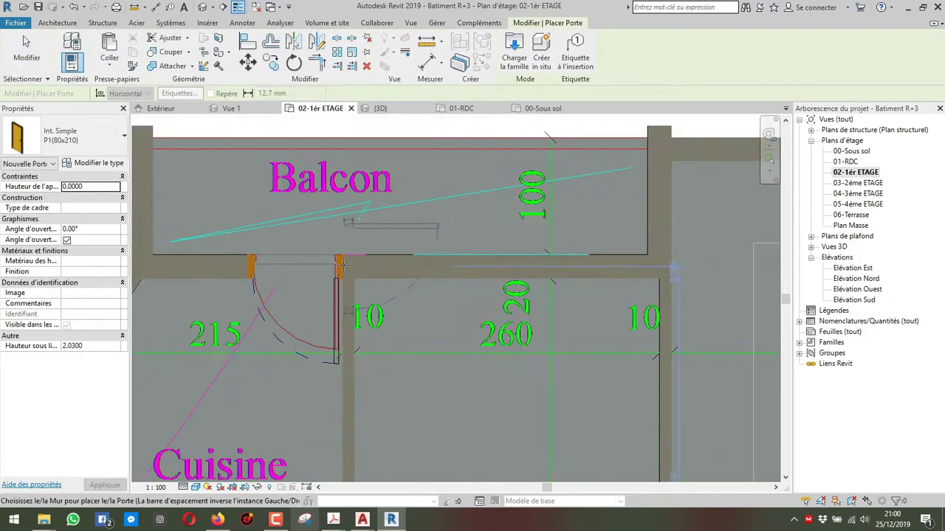
middle_click_drag(377, 293, 411, 230)
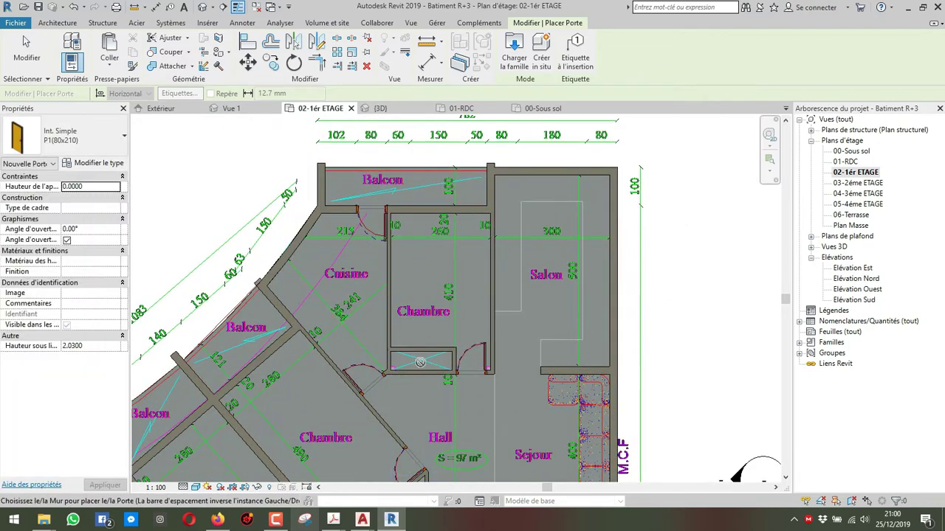
scroll(425, 360, "down", 1)
middle_click_drag(458, 392, 492, 277)
middle_click_drag(352, 414, 390, 352)
scroll(274, 283, "up", 5)
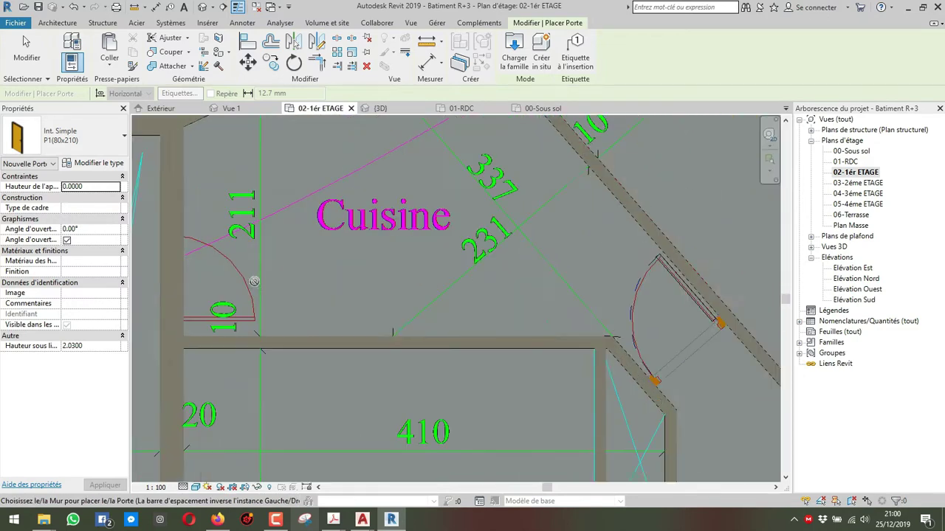
middle_click_drag(172, 278, 321, 301)
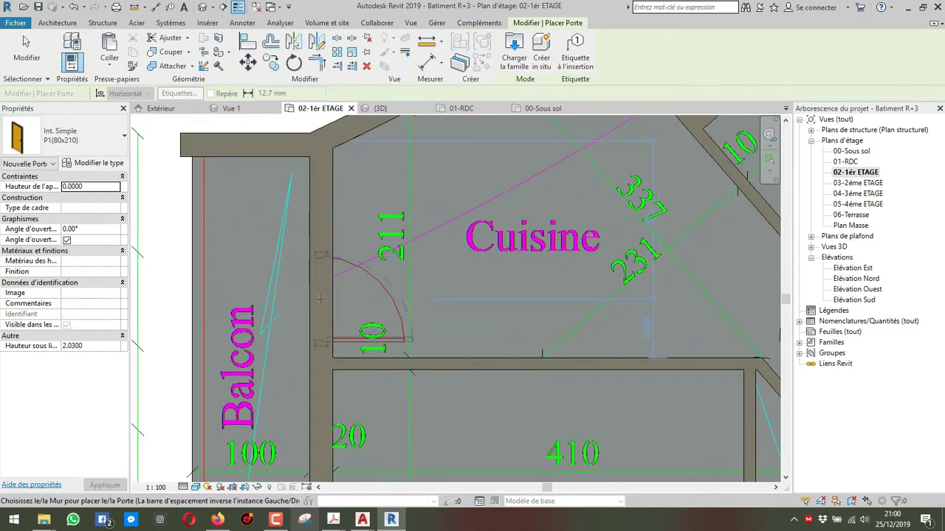
scroll(165, 251, "down", 10)
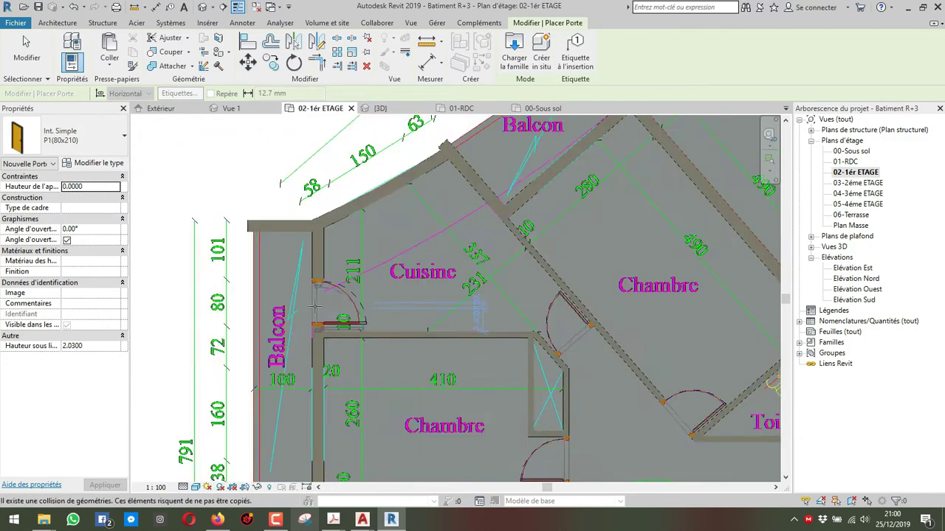
scroll(148, 285, "up", 3)
key("Escape")
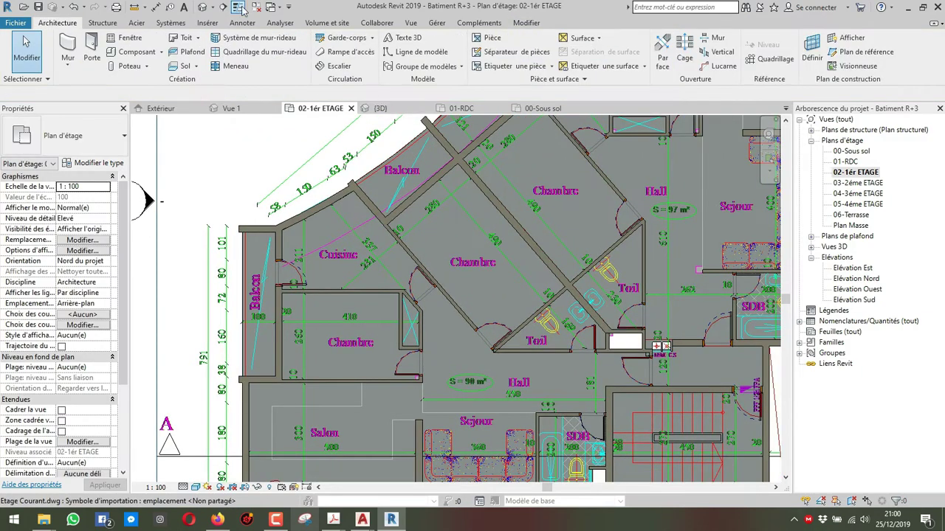
Examine the placed doors in the 3D view of the building.
left_click(399, 103)
middle_click_drag(489, 312, 360, 354, "shift")
scroll(469, 312, "up", 2)
scroll(496, 287, "up", 3)
scroll(533, 310, "down", 2)
scroll(396, 367, "down", 1)
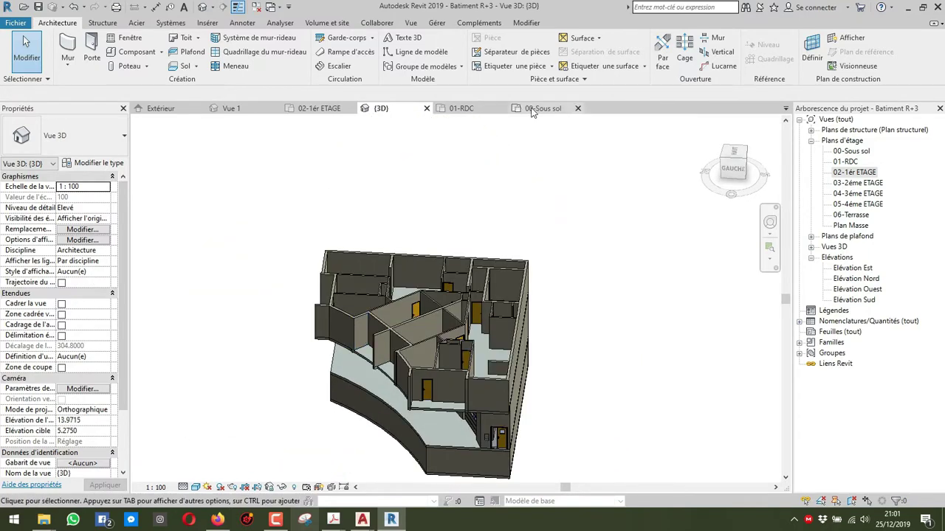
Return to the 02-1ér ETAGE plan and close the 01-RDC and 00-Sous sol views.
left_click(319, 109)
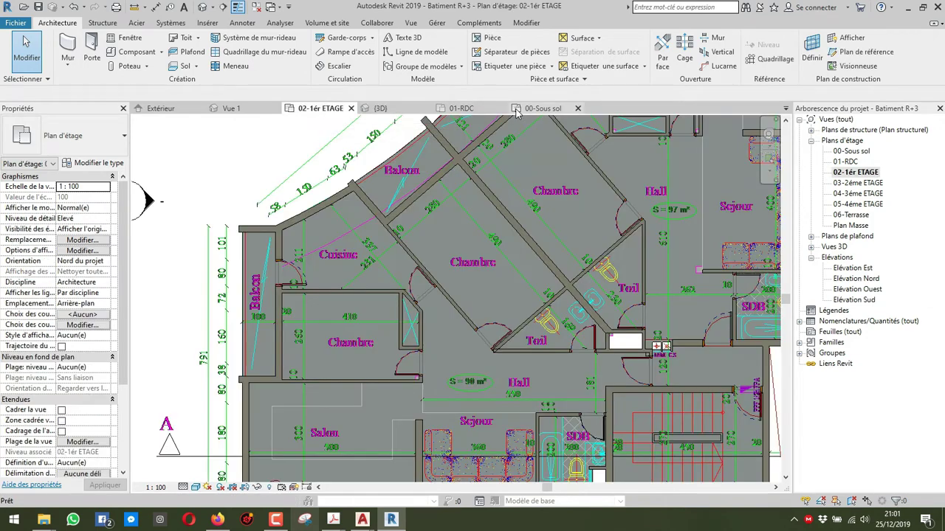
left_click(462, 108)
left_click(502, 109)
left_click(502, 108)
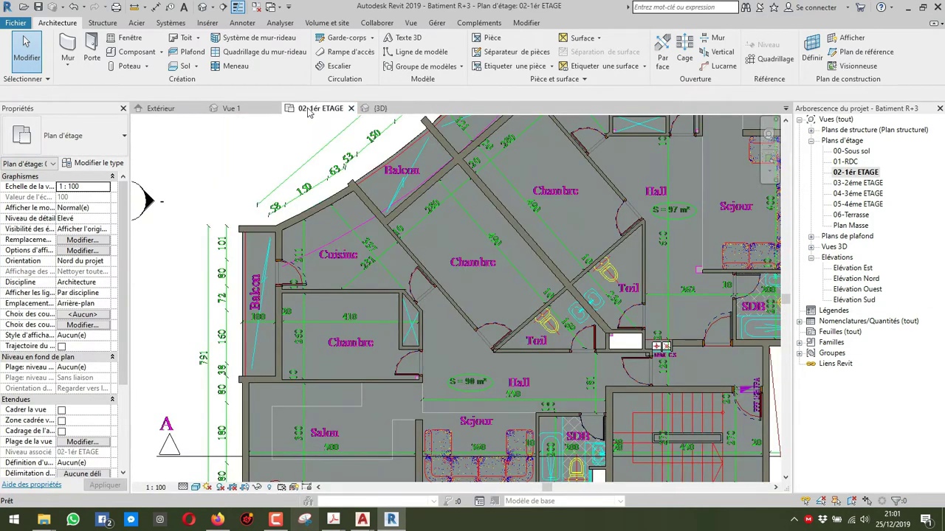
Sketch a straight Type Bateau railing about 4.31 m long on the outer edge of the Balcon beside the 410 Chambre, between its end walls.
scroll(467, 285, "down", 3)
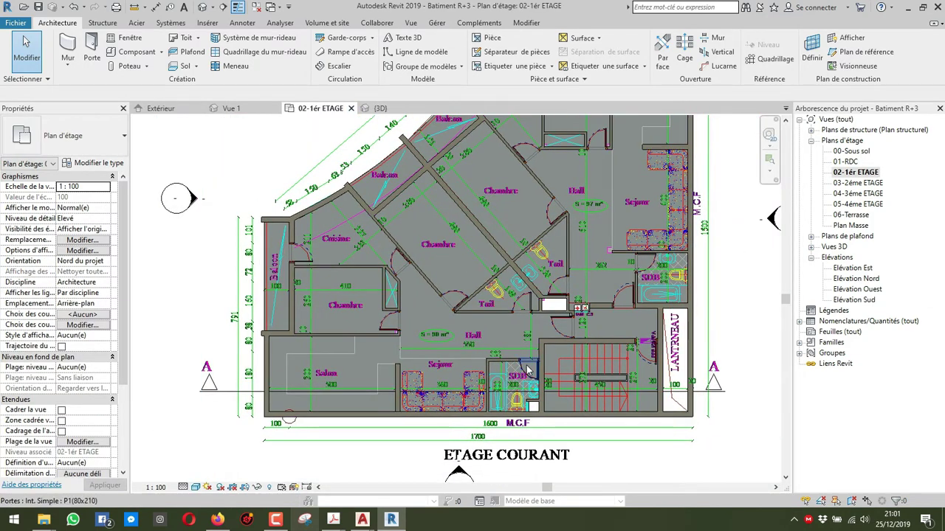
scroll(548, 337, "up", 1)
middle_click_drag(603, 275, 538, 311)
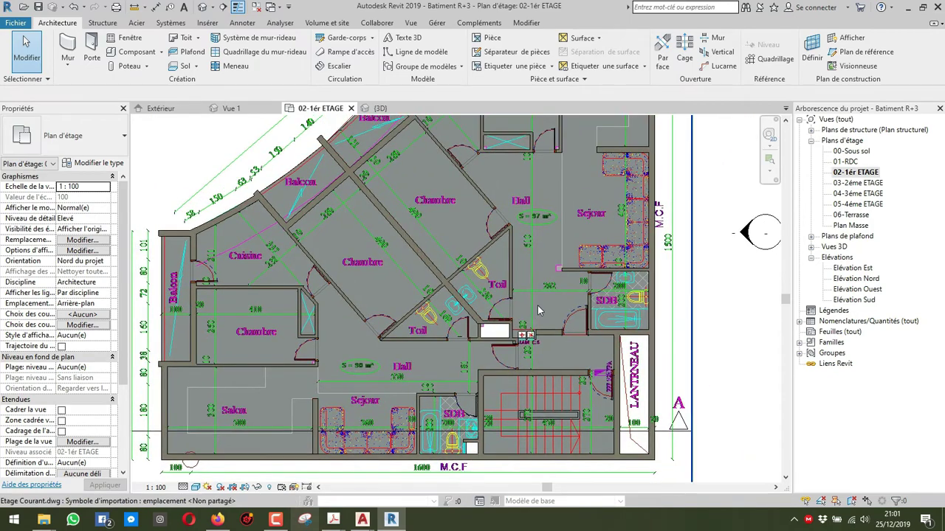
middle_click_drag(542, 227, 507, 335)
middle_click_drag(489, 203, 620, 130)
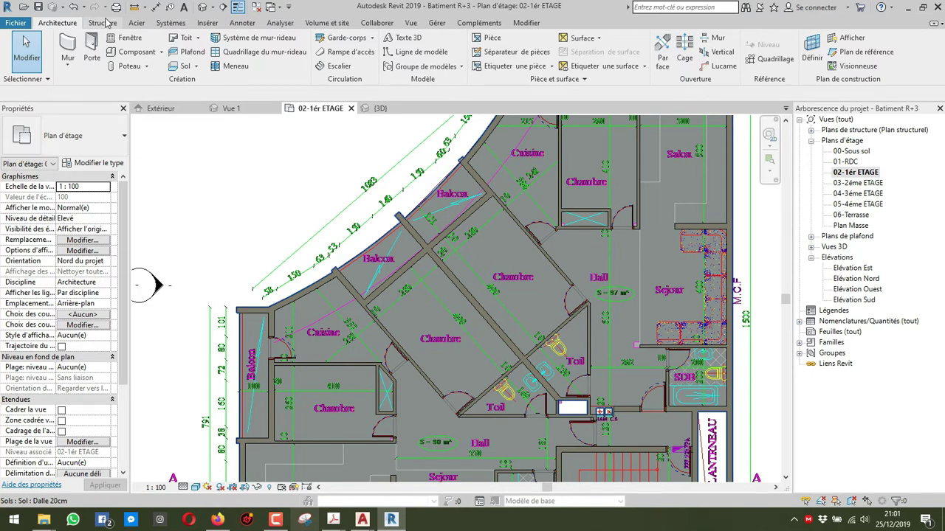
left_click(357, 41)
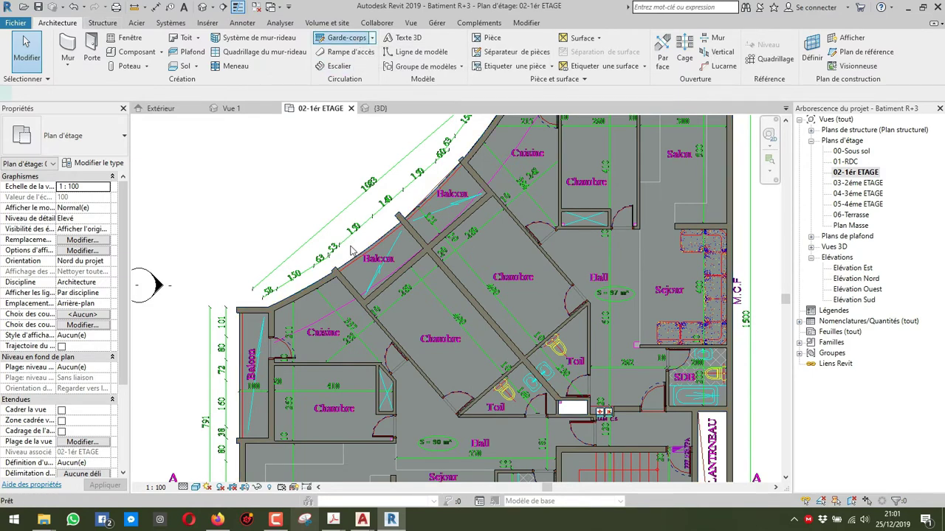
middle_click_drag(357, 232, 392, 173)
scroll(294, 350, "up", 1)
scroll(274, 358, "up", 3)
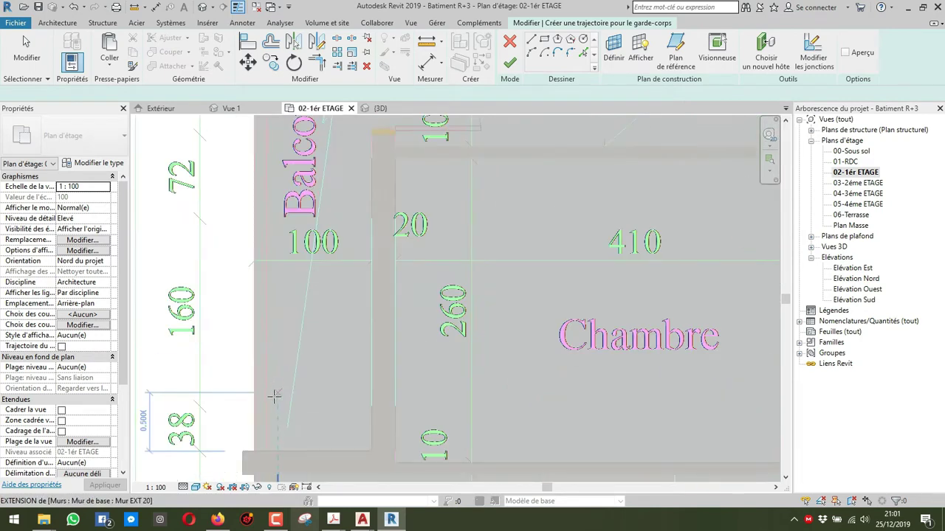
middle_click_drag(276, 355, 278, 424)
scroll(281, 262, "down", 1)
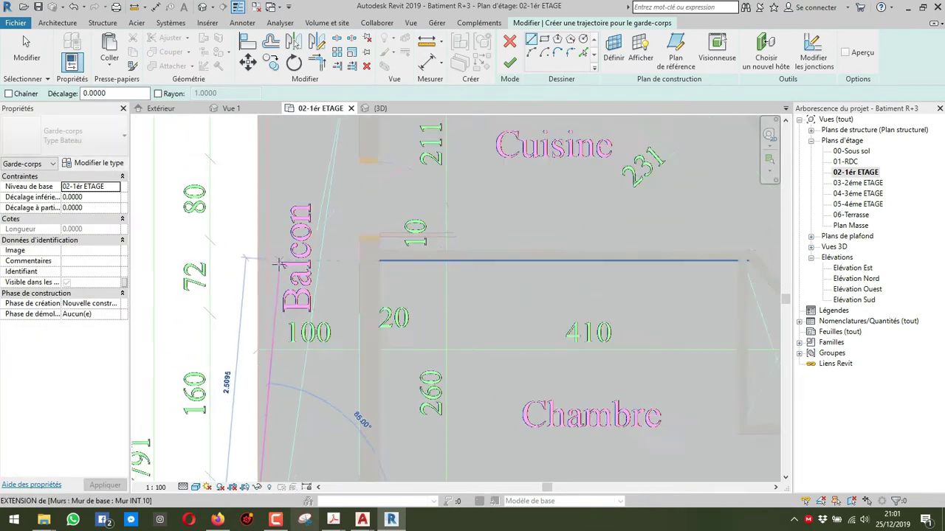
middle_click_drag(281, 261, 273, 402)
scroll(250, 218, "down", 3)
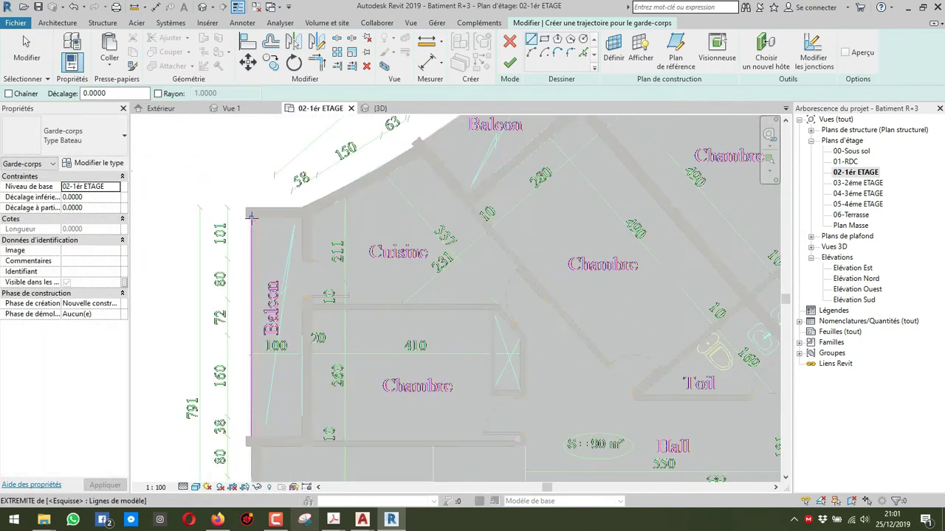
left_click(510, 63)
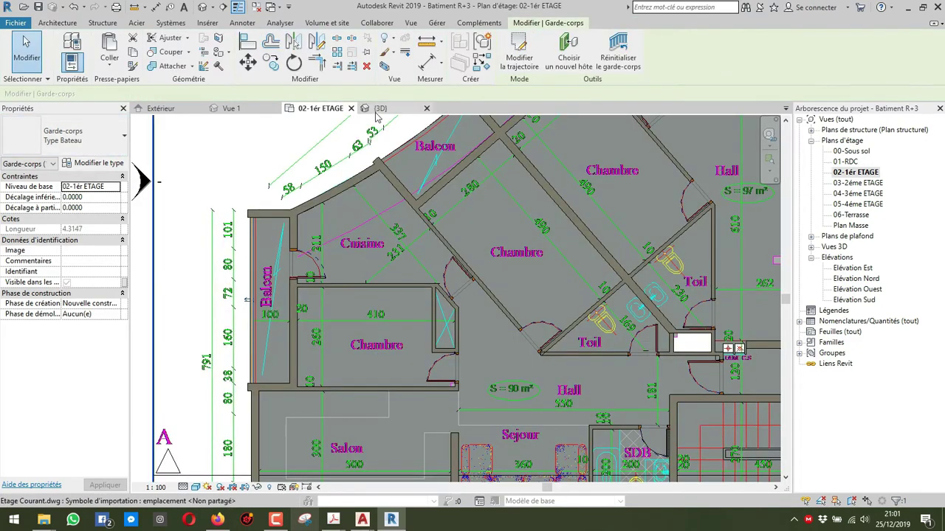
Inspect the new balcony railing in the 3D view and deselect it.
left_click(377, 109)
scroll(445, 403, "up", 8)
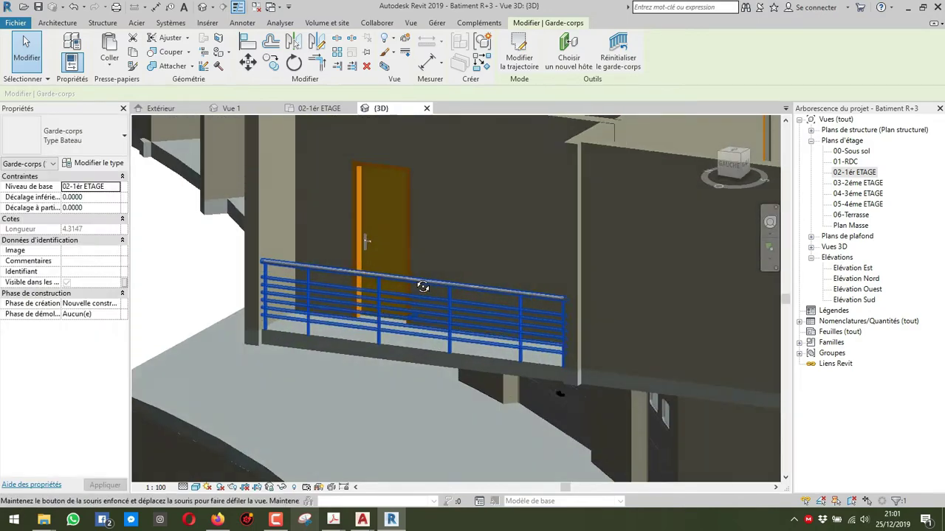
middle_click_drag(423, 287, 384, 221, "shift")
key("Escape")
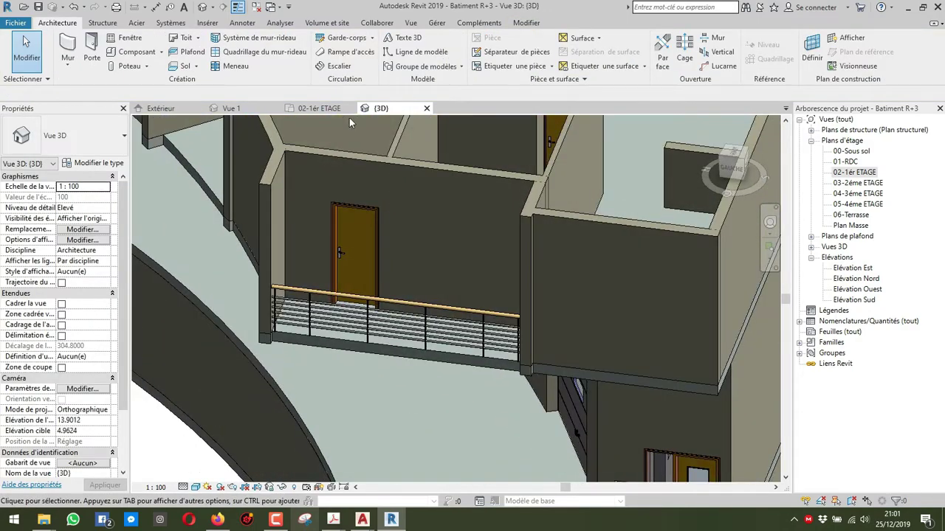
On the 02-1ér ETAGE plan, create a Type Bateau railing from the curved slab edge of the lower of the two adjoining middle Balcons.
left_click(319, 109)
scroll(311, 248, "down", 1)
middle_click_drag(390, 153, 308, 250)
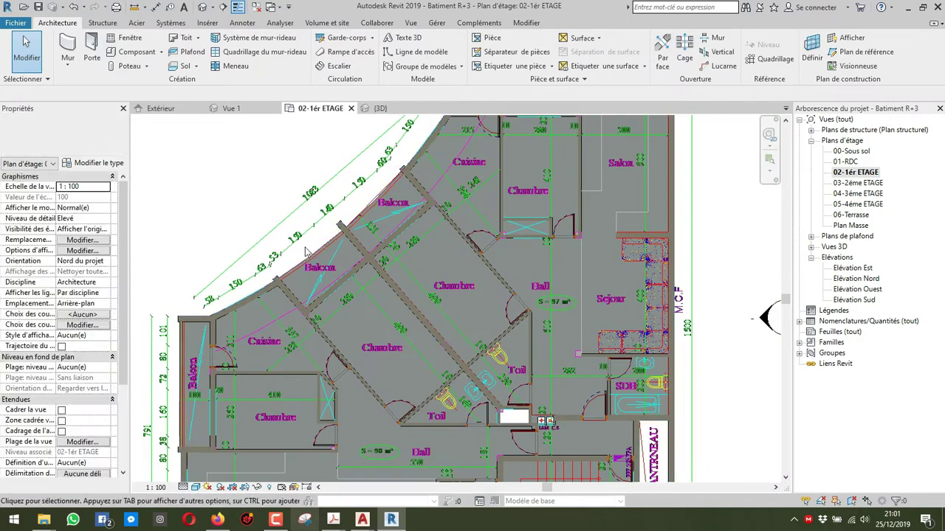
scroll(309, 249, "up", 1)
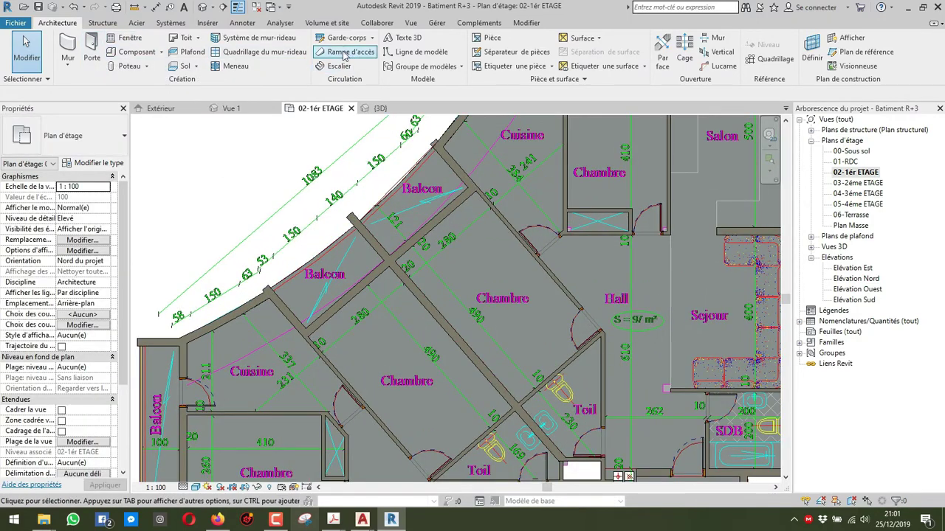
scroll(283, 287, "up", 3)
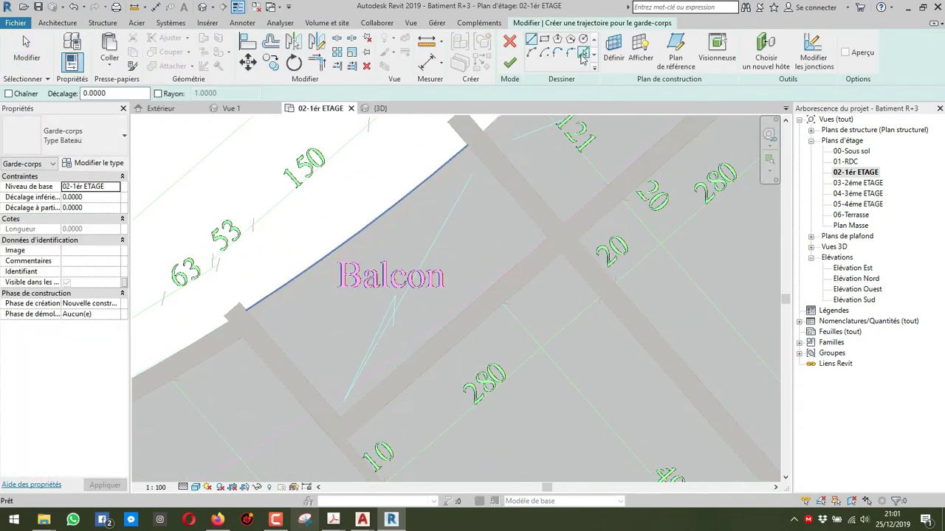
left_click(429, 180)
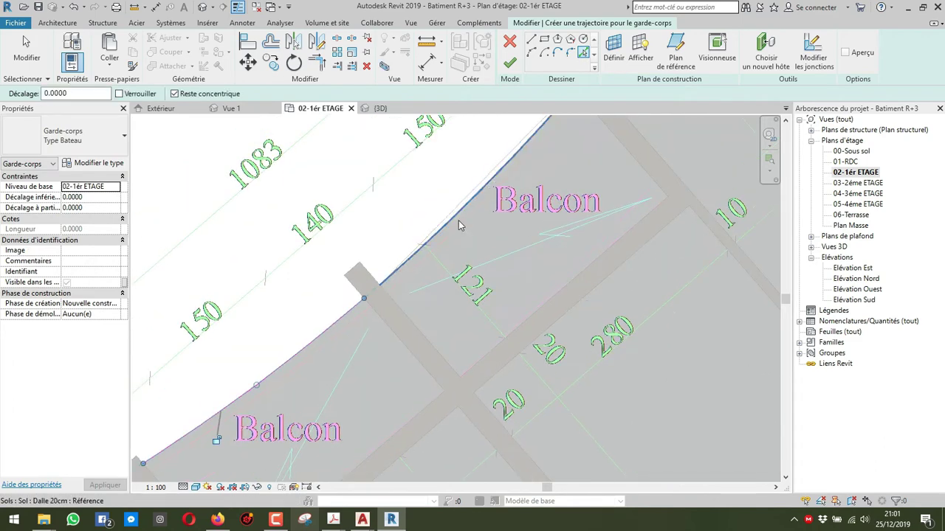
scroll(358, 277, "down", 6)
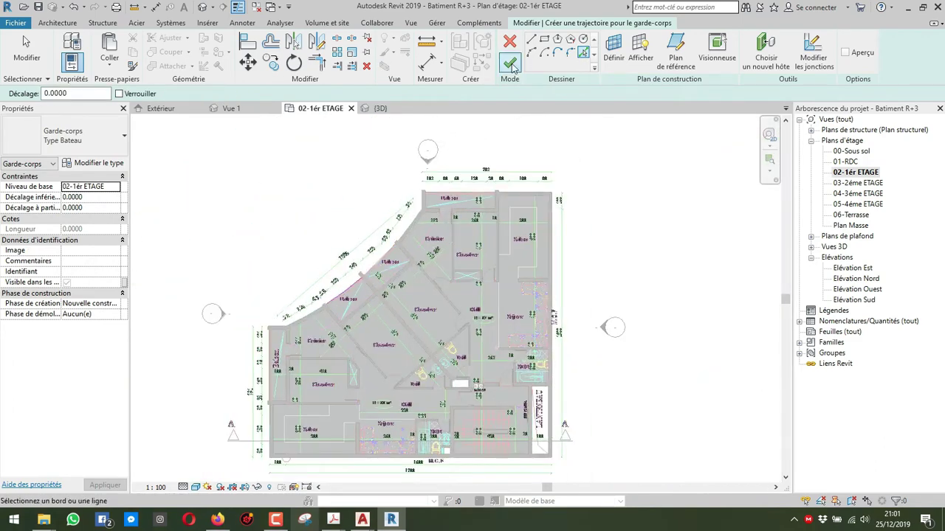
scroll(403, 246, "up", 4)
key("Escape")
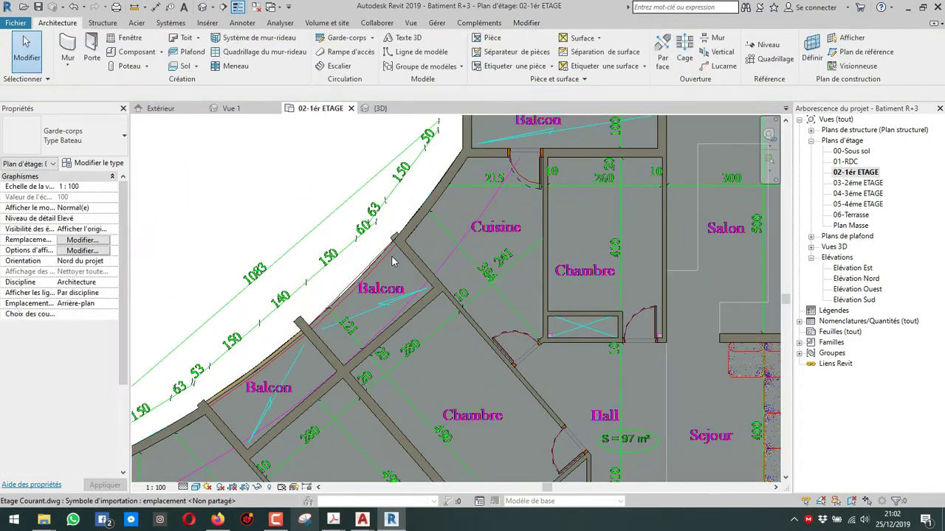
Create a Type Bateau railing by picking the curved slab edge of the upper middle Balcon, and finish the sketch.
left_click(347, 41)
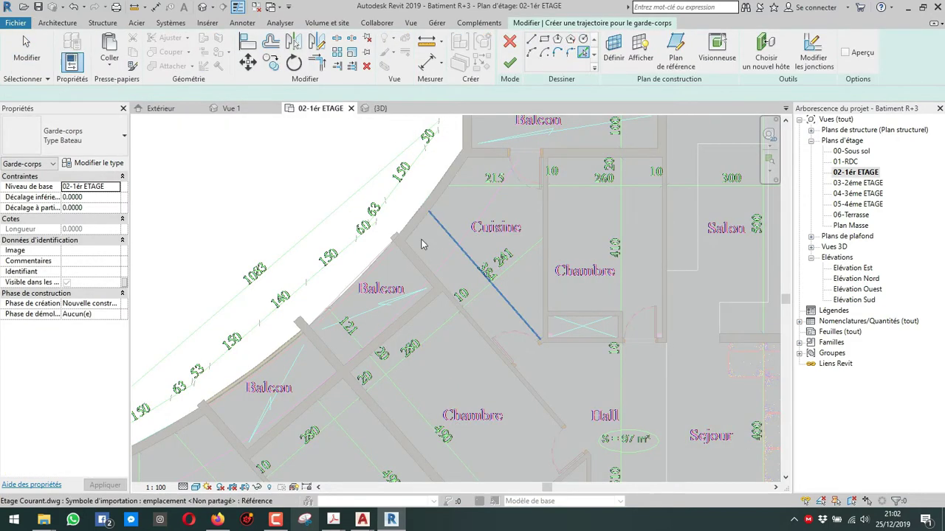
scroll(392, 258, "up", 2)
scroll(358, 272, "up", 2)
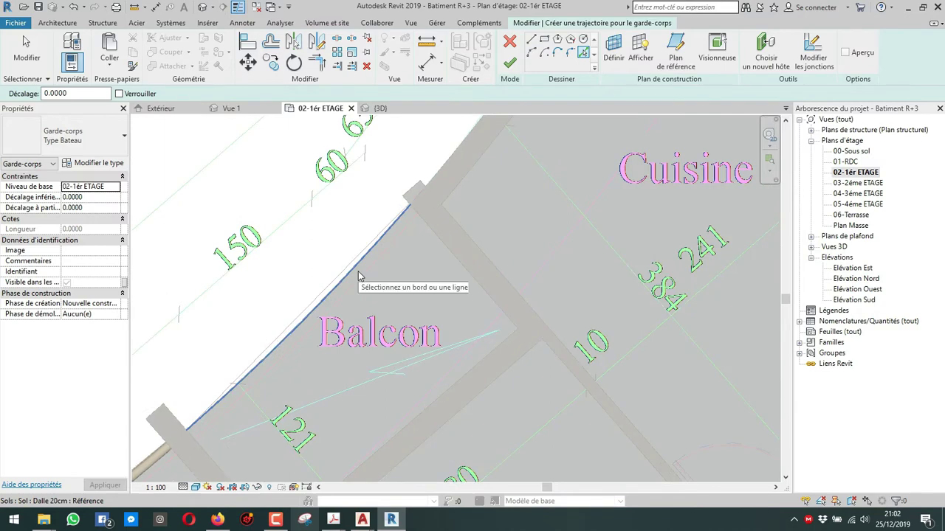
left_click(358, 271)
scroll(329, 320, "down", 3)
scroll(330, 320, "down", 2)
left_click(509, 63)
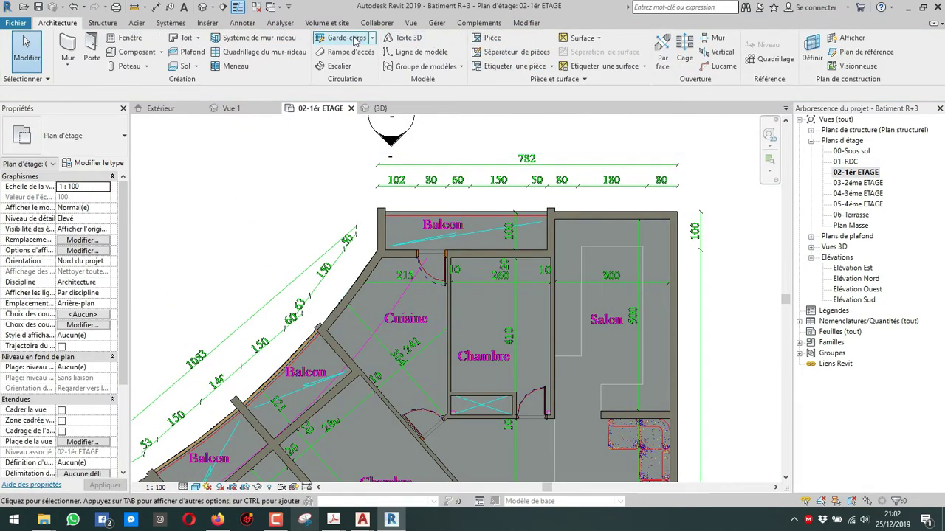
Create a Type Bateau railing from the straight slab edge of the Balcon above the upper Cuisine and Chambre.
left_click(346, 38)
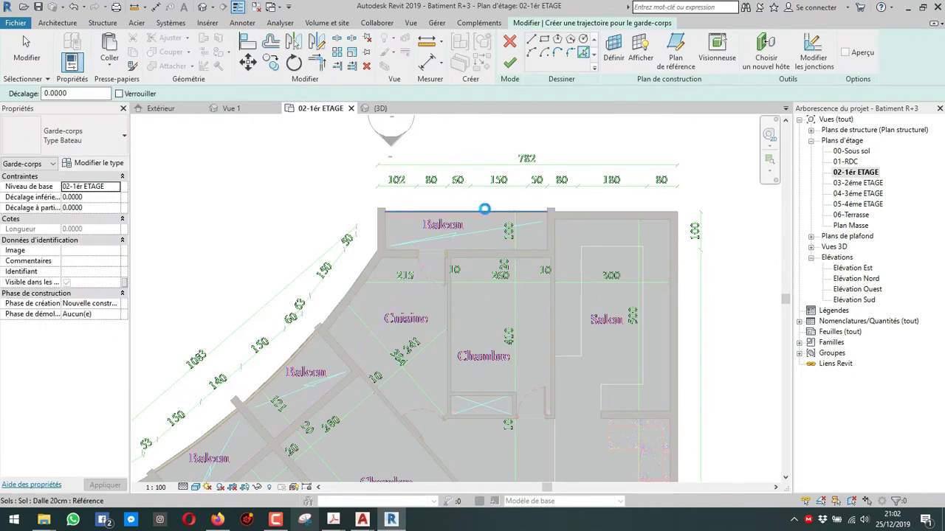
left_click(509, 63)
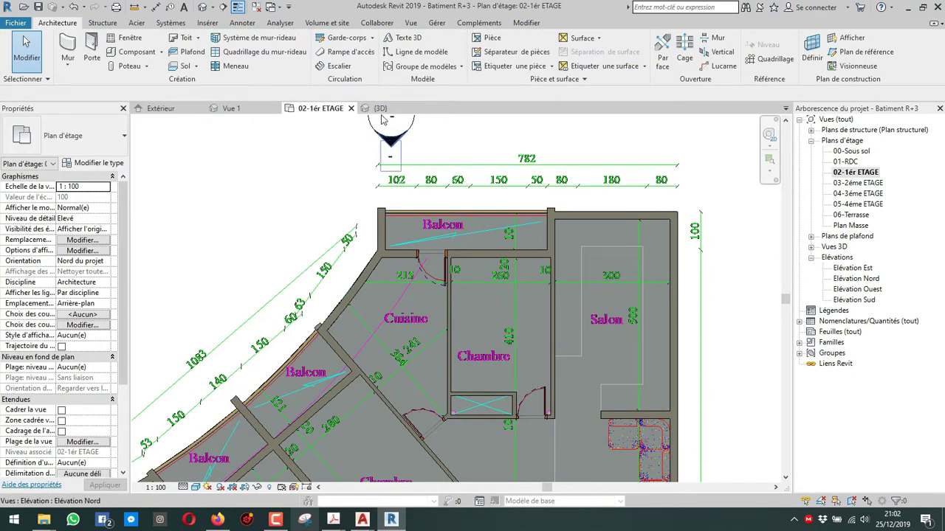
Inspect the balcony railings in the 3D view and review the doors and railings on the 02-1ér ETAGE plan.
left_click(381, 108)
scroll(478, 196, "down", 5)
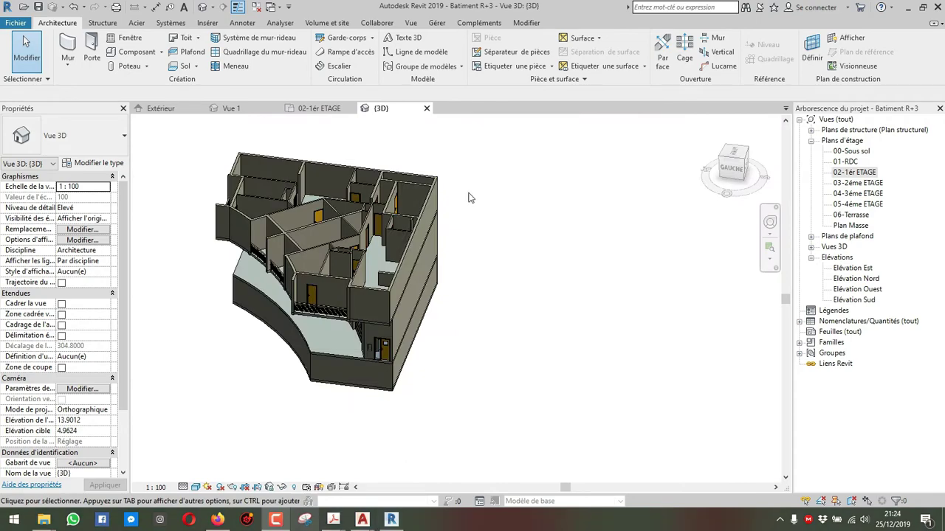
middle_click_drag(469, 197, 232, 131, "shift")
left_click(319, 109)
scroll(438, 261, "down", 2)
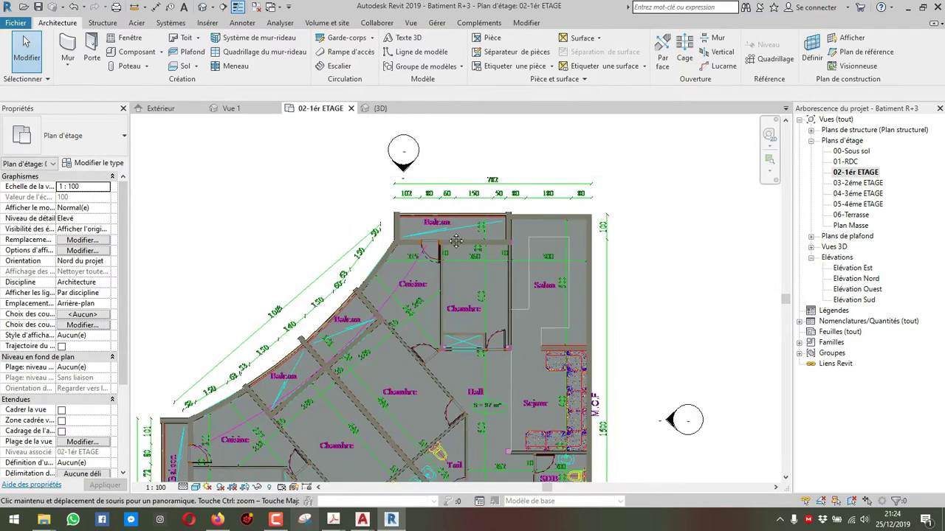
middle_click_drag(498, 345, 433, 242)
scroll(482, 326, "up", 1)
middle_click_drag(488, 272, 597, 156)
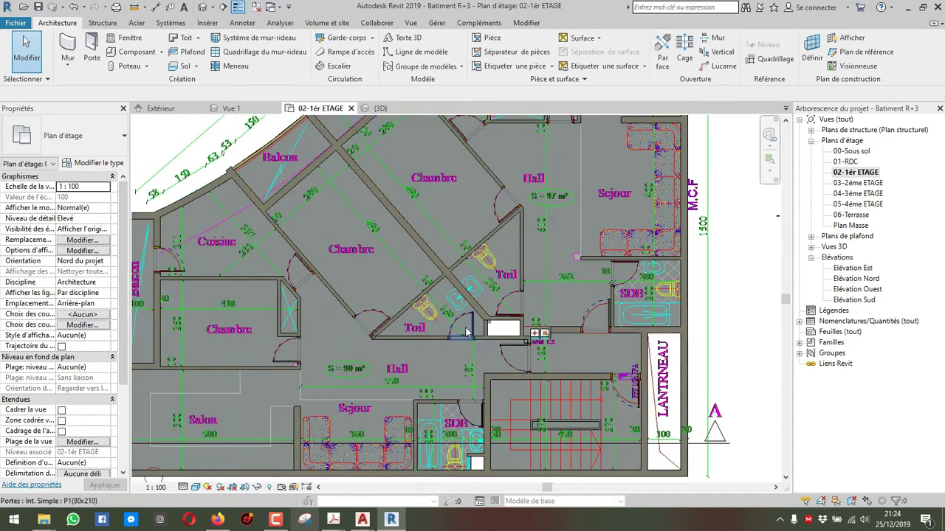
scroll(465, 335, "down", 1)
middle_click_drag(472, 370, 507, 354)
scroll(357, 325, "down", 3)
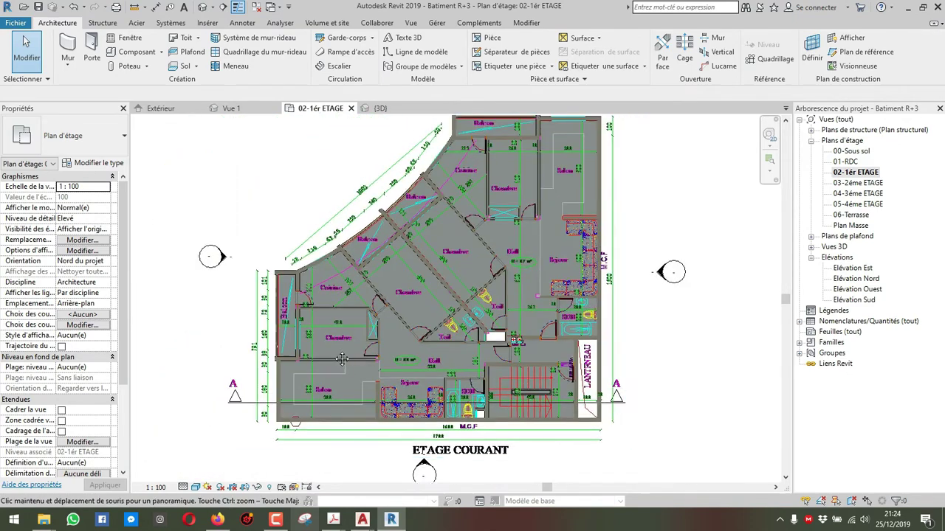
Select the whole first-floor storey in the Gauche 3D view, keeping the railing, top rail, wall, door and floor categories in the filter.
left_click(379, 107)
left_click(733, 166)
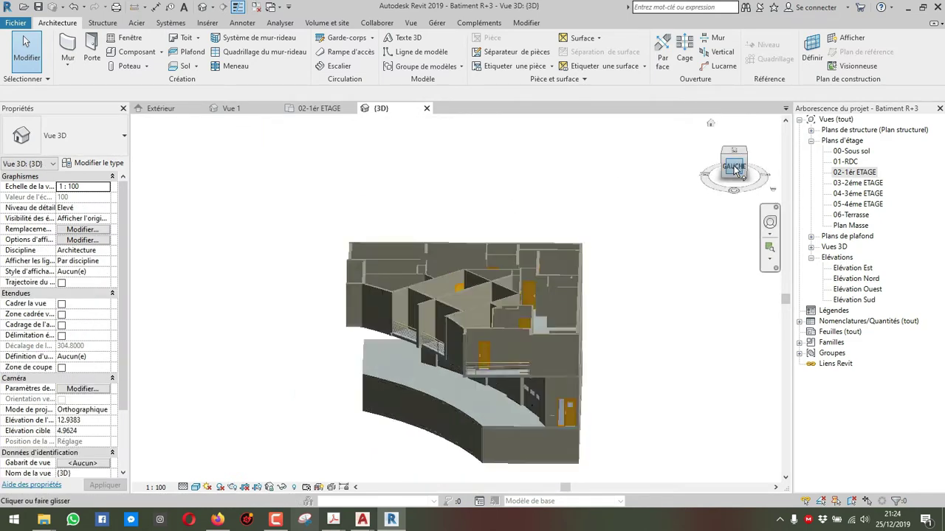
left_click_drag(647, 249, 251, 306)
left_click_drag(268, 338, 647, 201)
left_click(354, 334)
left_click_drag(328, 323, 515, 254)
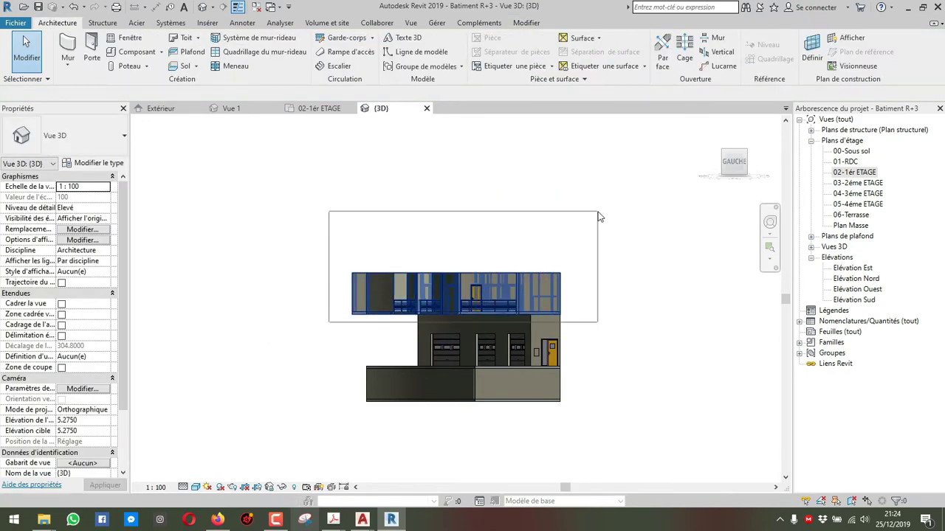
left_click_drag(599, 216, 599, 216)
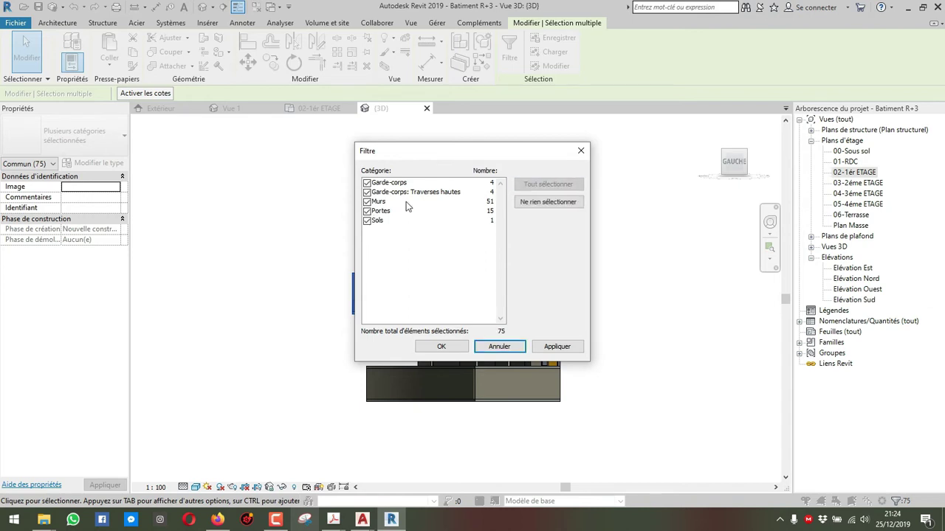
left_click(442, 347)
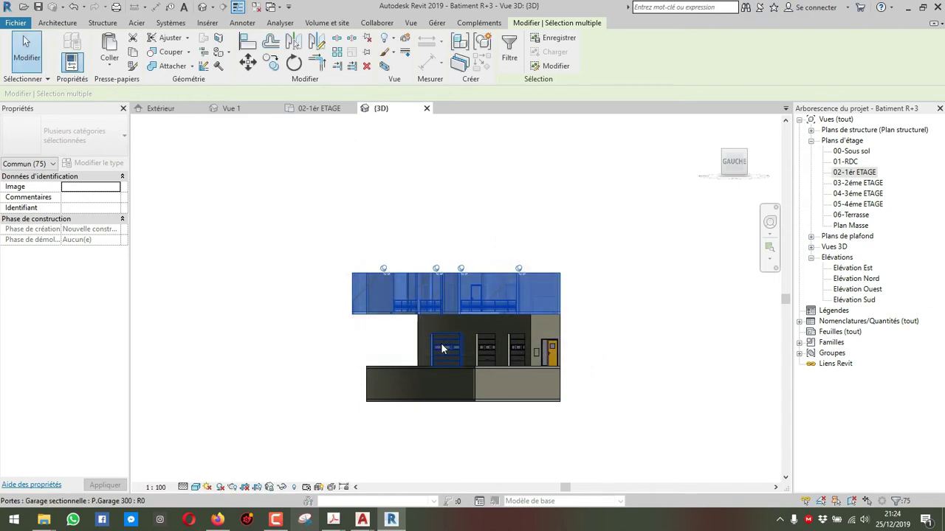
Copy the selected storey and paste it aligned to levels 03-2éme ETAGE and 04-3éme ETAGE.
left_click(118, 65)
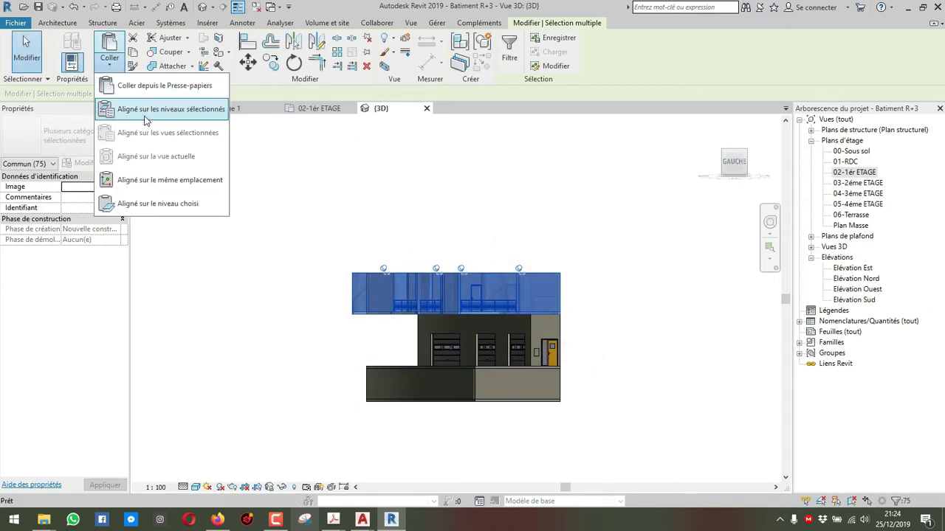
left_click(145, 115)
left_click(404, 206)
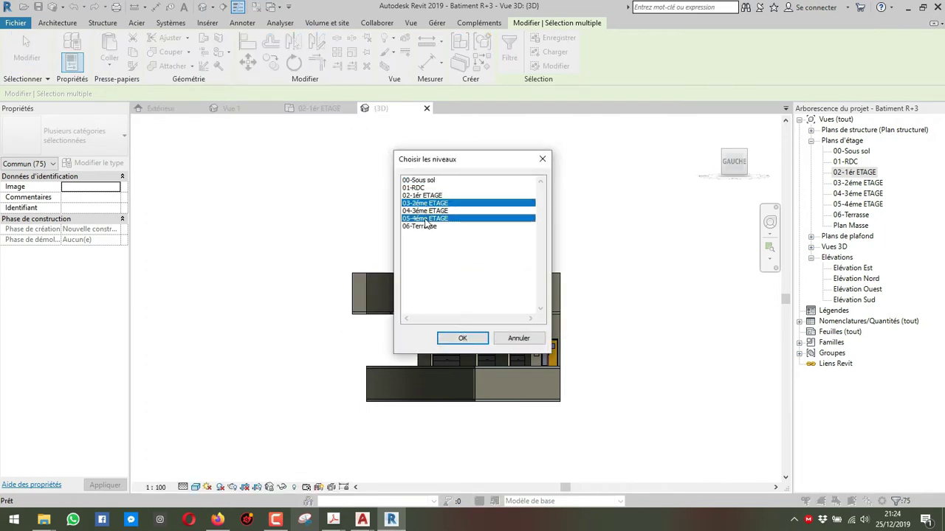
left_click(462, 339)
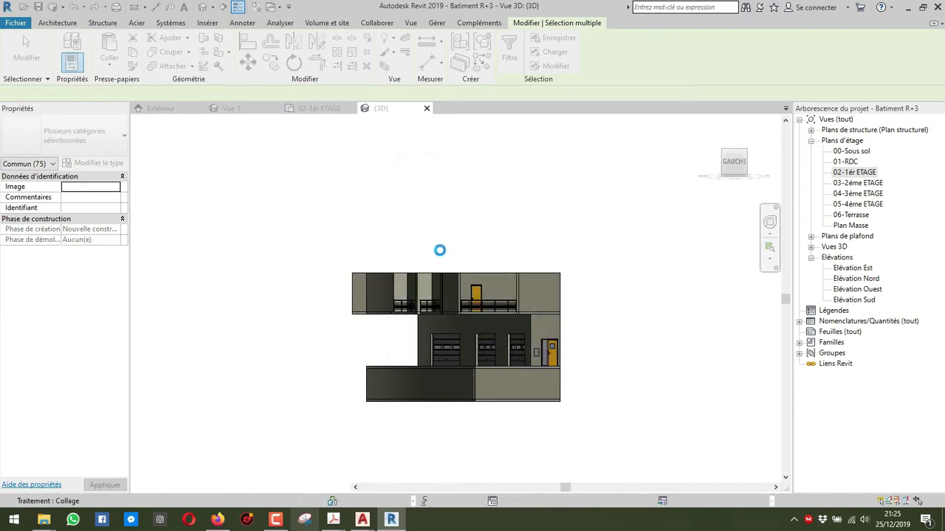
middle_click_drag(440, 250, 313, 269, "shift")
left_click(313, 269)
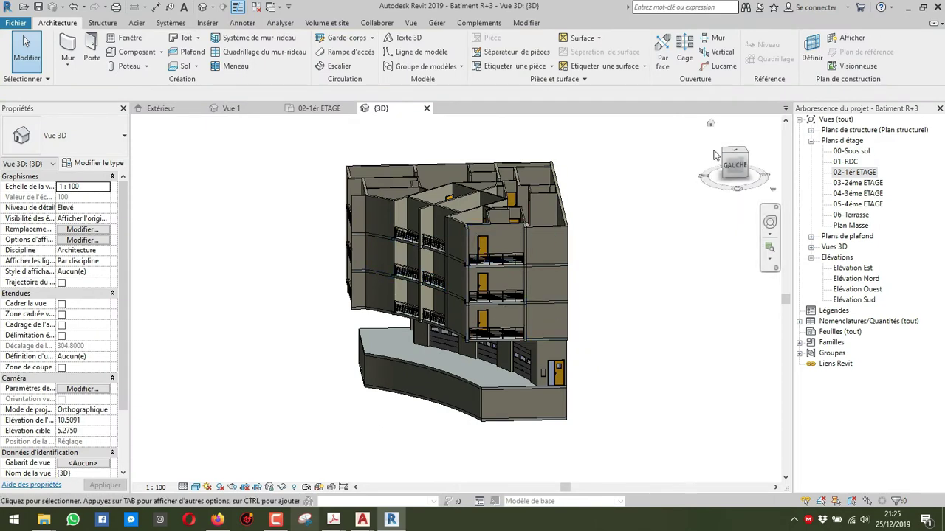
Paste the copied storey aligned to level 05-4éme ETAGE and deselect it.
left_click(527, 23)
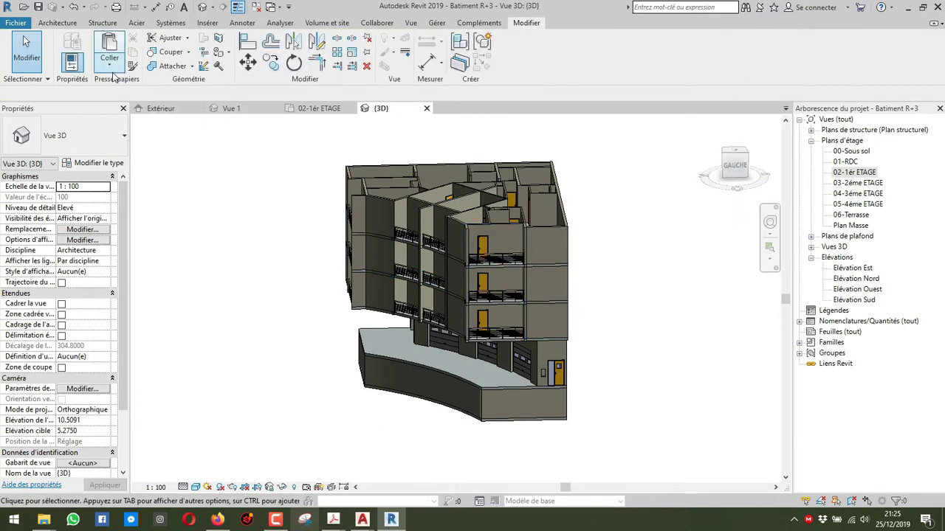
left_click(110, 65)
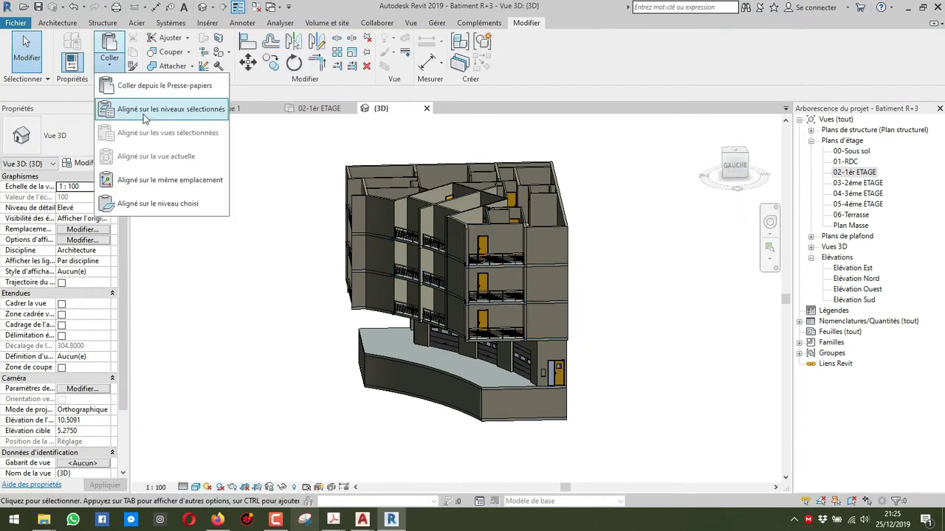
left_click(147, 109)
double_click(418, 220)
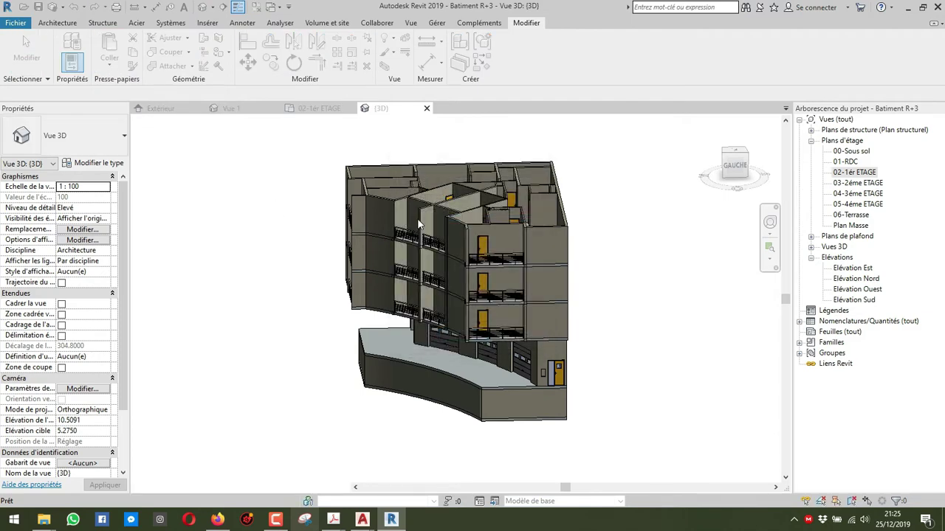
middle_click_drag(493, 221, 490, 170, "shift")
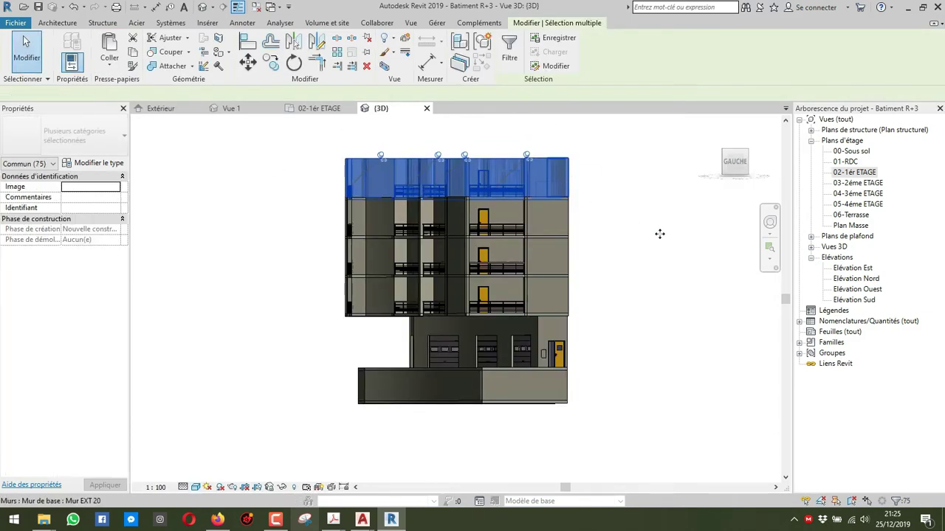
left_click(657, 240)
middle_click_drag(657, 237, 659, 357, "shift")
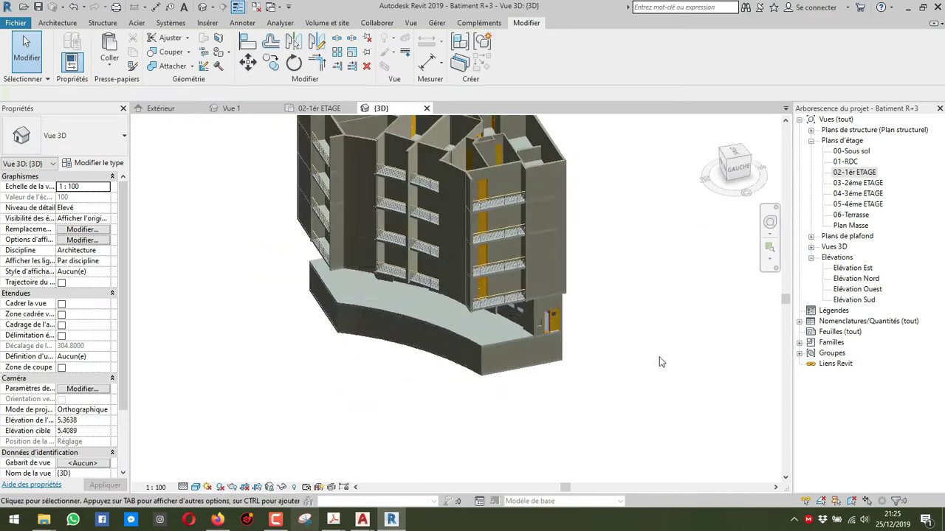
Check the upper level heights in the Elévation Est view and undo the last paste in the 3D view.
double_click(856, 269)
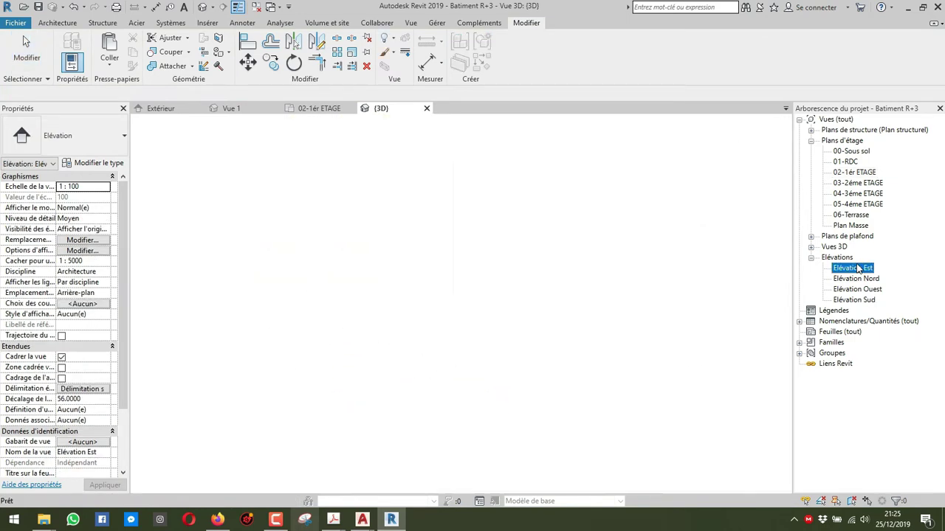
scroll(615, 233, "up", 5)
middle_click_drag(606, 252, 601, 244)
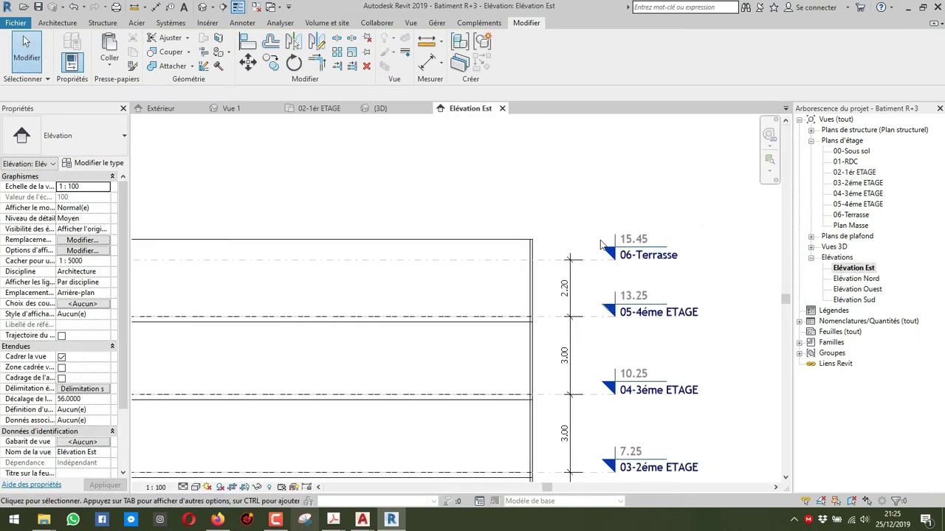
left_click(380, 107)
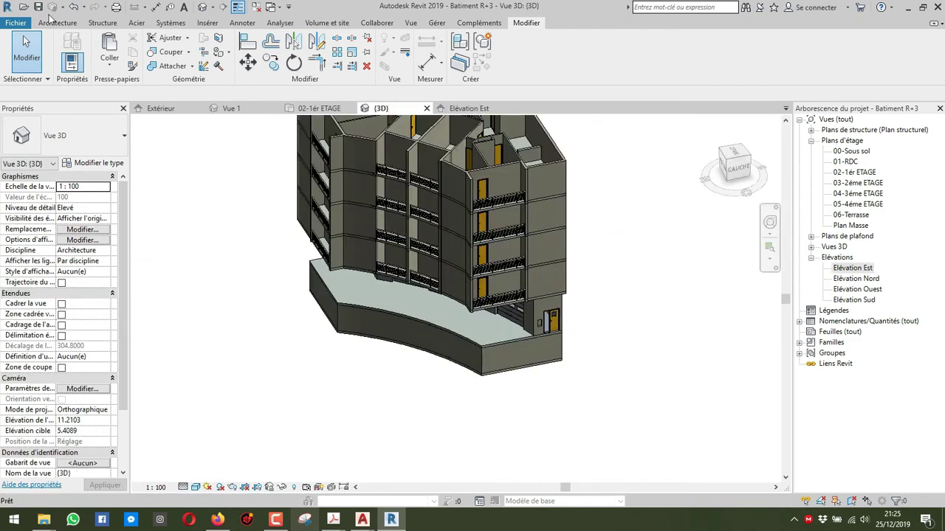
left_click(74, 7)
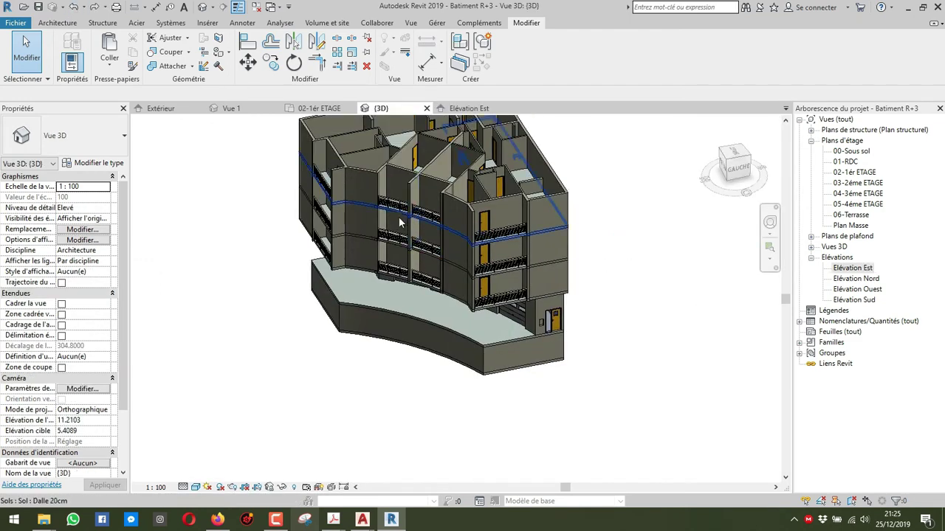
Copy the Dalle 20cm floor of 04-3éme ETAGE, paste it aligned to level 05-4éme ETAGE, and view the model from above.
left_click(342, 203)
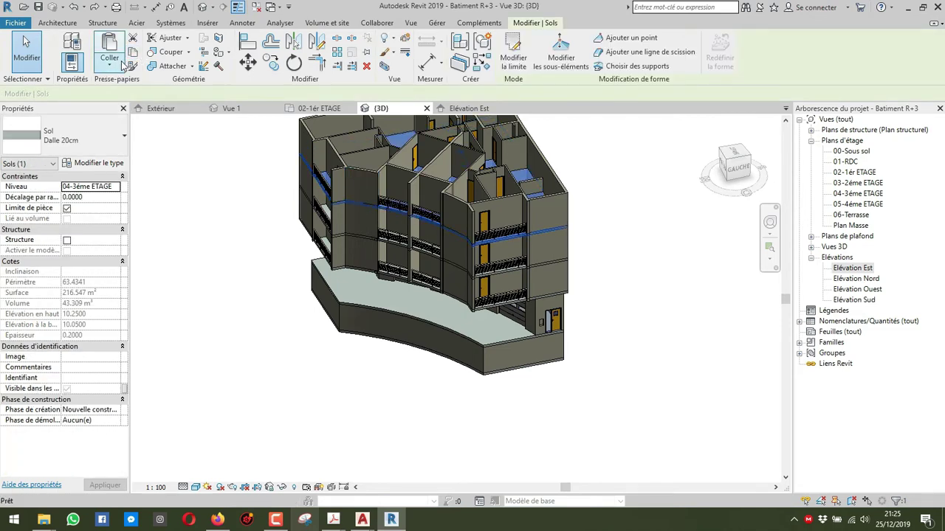
left_click(122, 63)
left_click(146, 111)
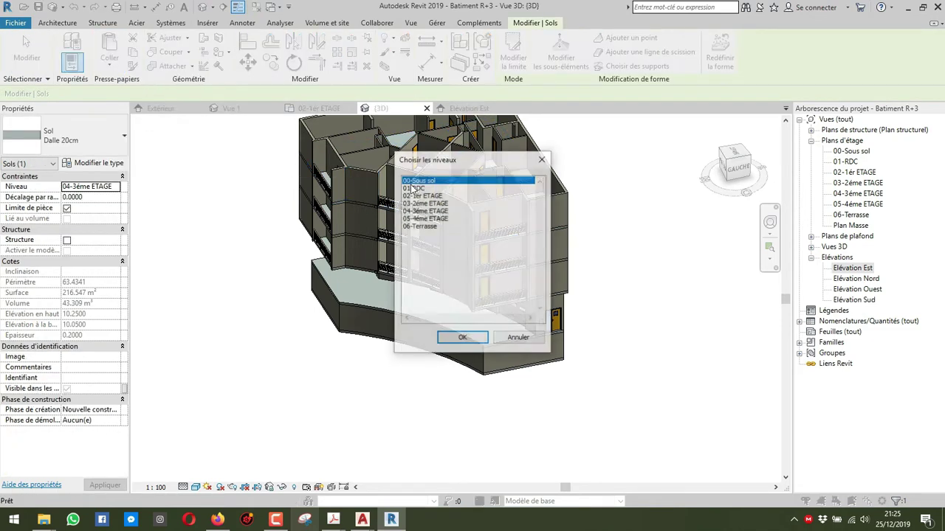
double_click(430, 220)
left_click(674, 162)
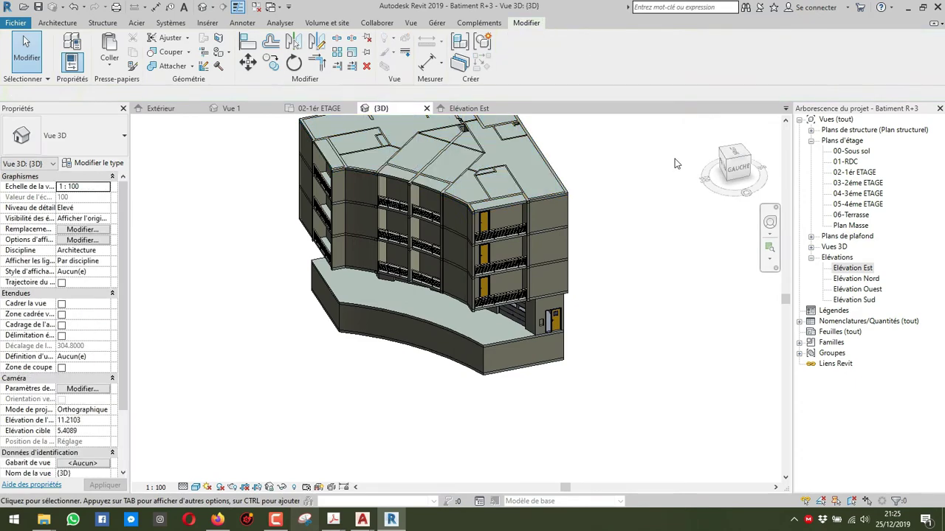
left_click(734, 156)
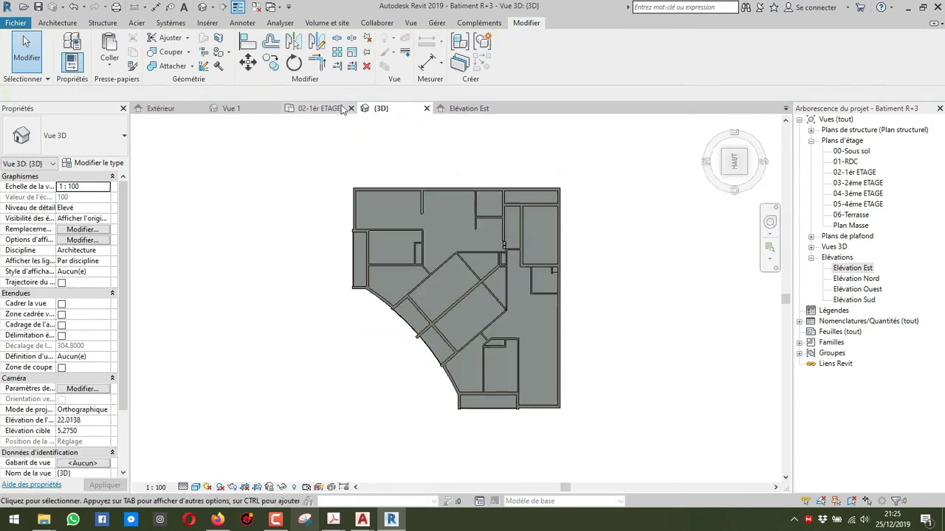
On the 02-1ér ETAGE plan, start a shaft opening and sketch a 4.50 by 2.70 m rectangle along the stairwell's inner wall faces.
left_click(318, 108)
scroll(699, 386, "up", 4)
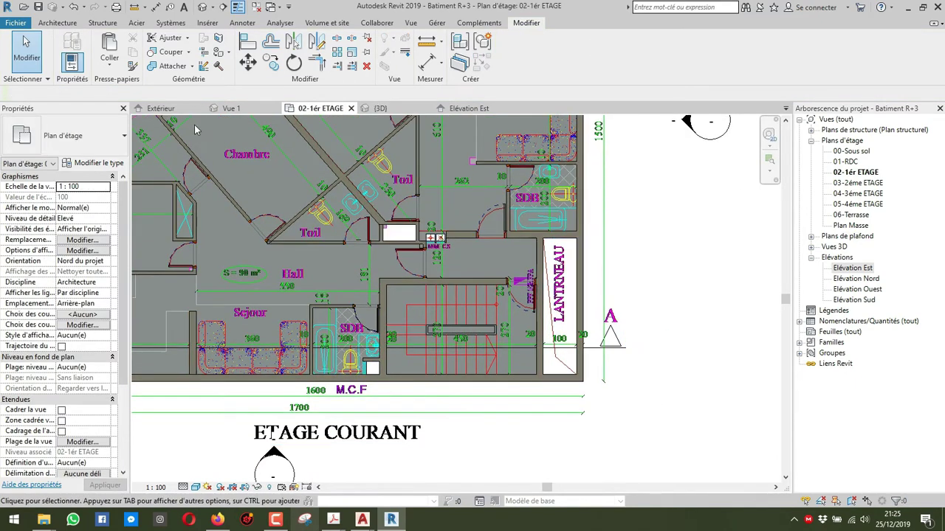
left_click(58, 23)
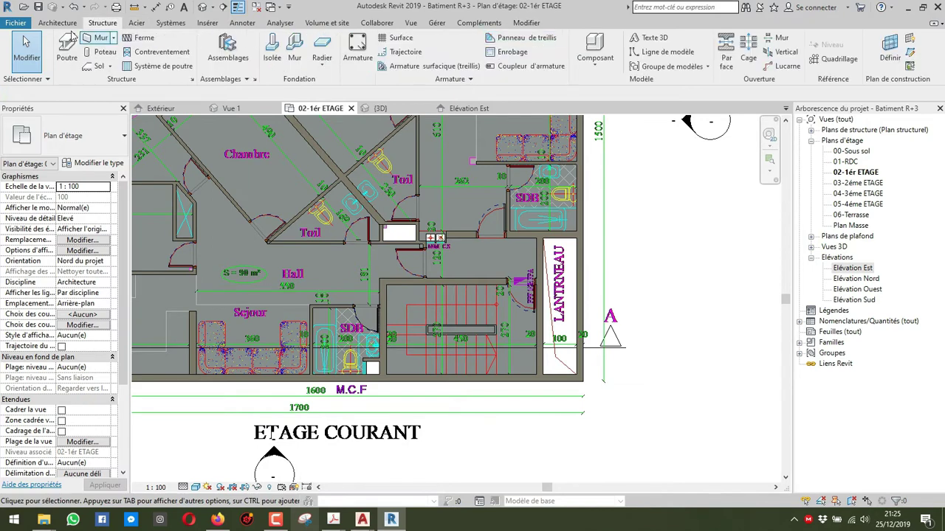
left_click(689, 49)
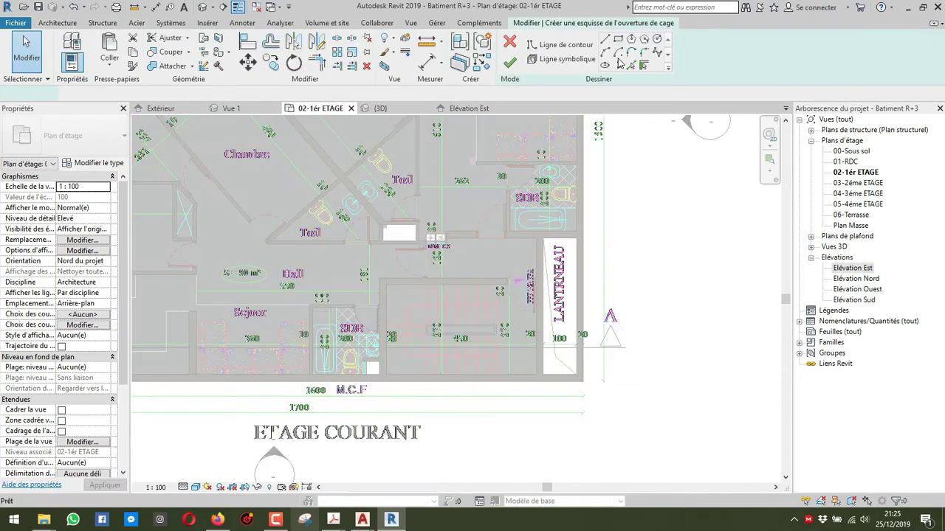
scroll(415, 305, "up", 3)
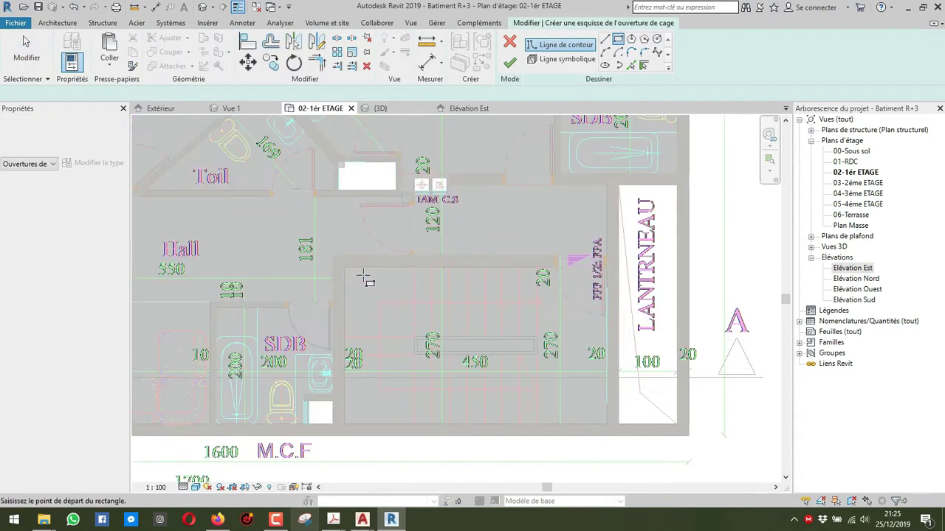
left_click(606, 424)
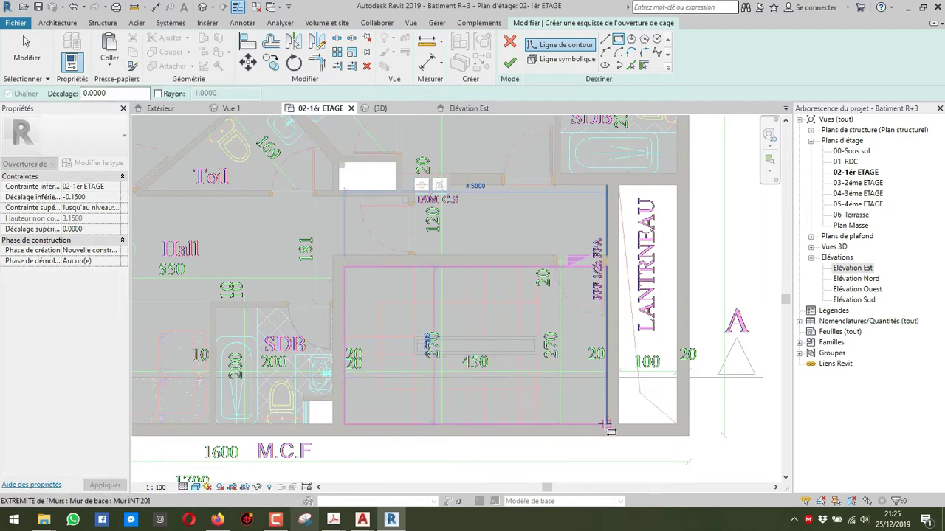
Set the shaft opening's base constraint to 02-1ér ETAGE and constrain its top to an upper level.
left_click(114, 188)
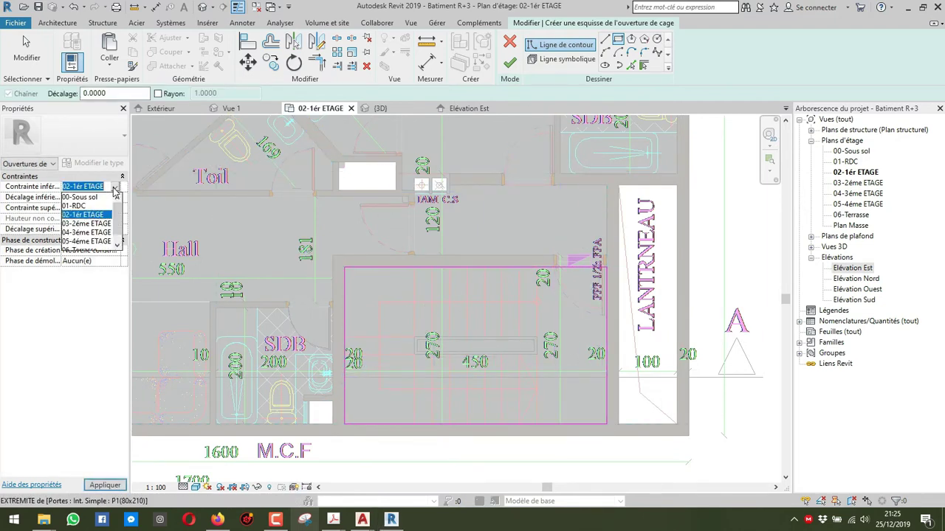
left_click(77, 207)
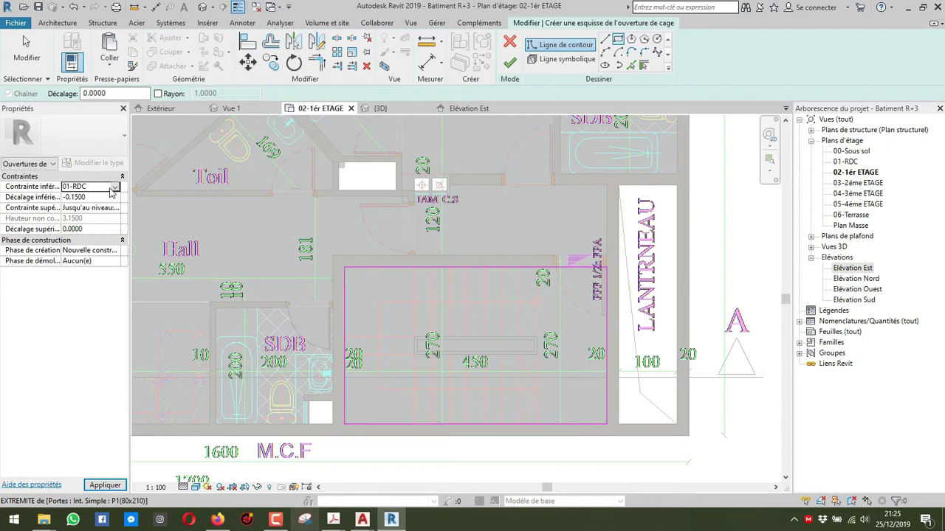
left_click(114, 188)
left_click(91, 215)
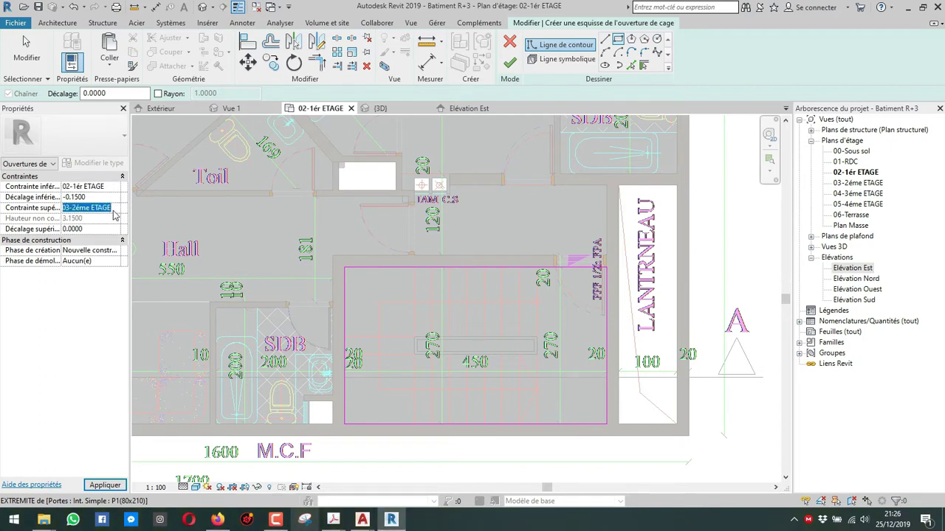
left_click(115, 209)
left_click(115, 209)
left_click(115, 209)
left_click(115, 209)
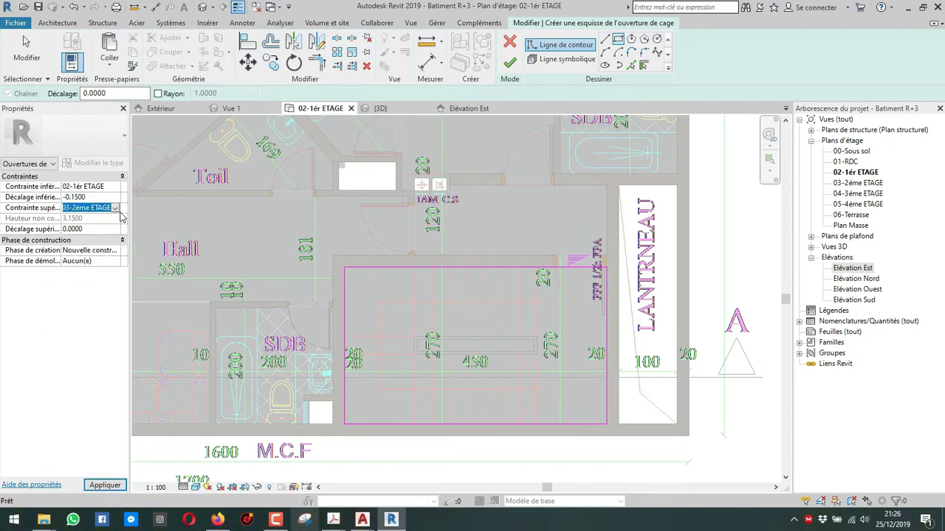
left_click(116, 210)
left_click(138, 263)
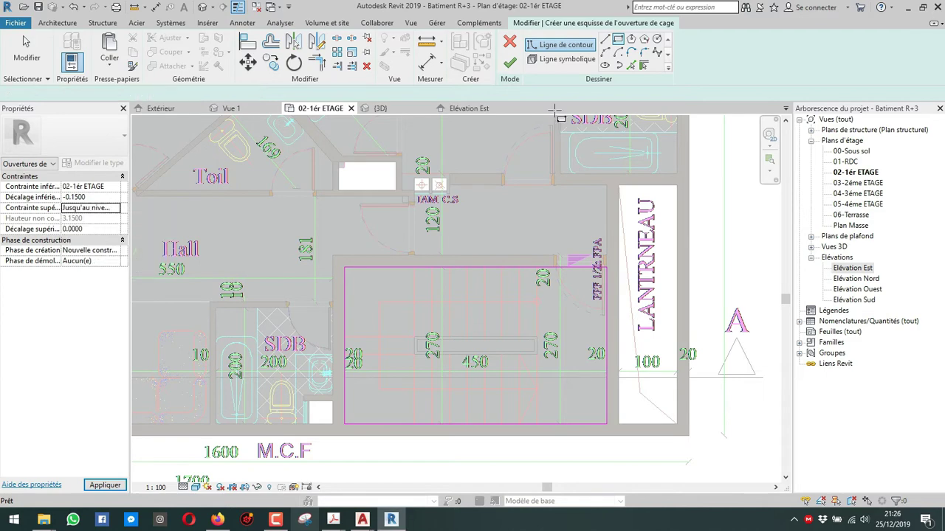
Finish the stairwell's shaft opening sketch and view the building from above in 3D.
left_click(509, 63)
scroll(432, 316, "down", 2)
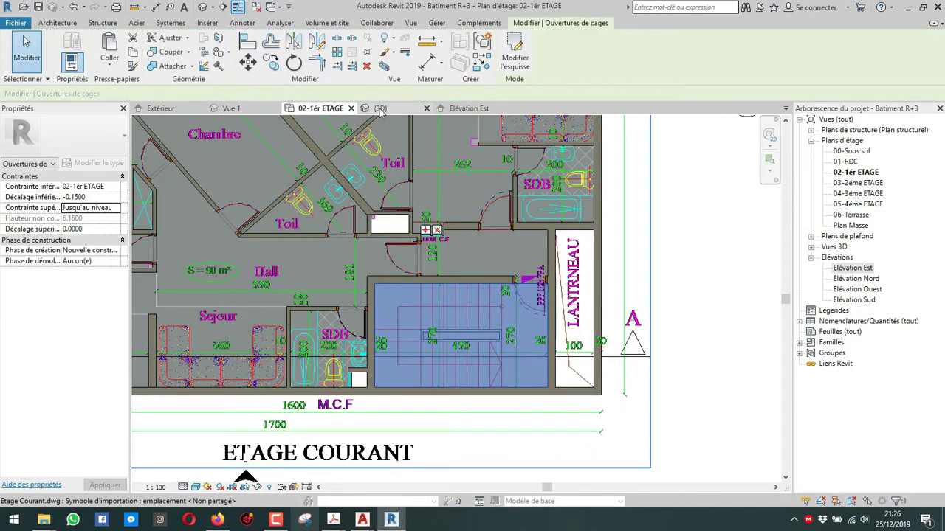
left_click(380, 108)
scroll(473, 301, "down", 2)
middle_click_drag(470, 333, 527, 221, "shift")
left_click(589, 280)
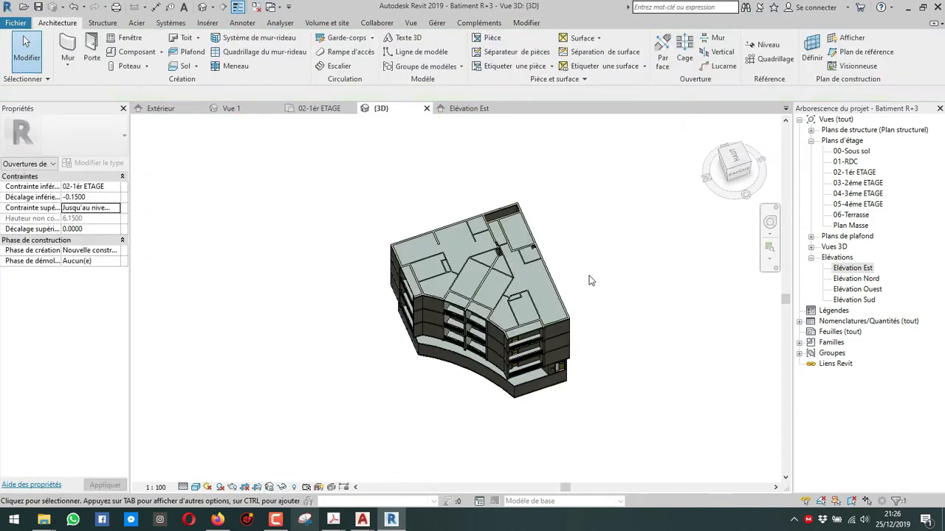
Temporarily hide the topmost floor slab in the 3D view to expose the stairwell.
scroll(589, 281, "up", 3)
middle_click_drag(589, 281, 393, 251, "shift")
middle_click_drag(393, 251, 452, 301)
middle_click_drag(525, 241, 492, 326, "shift")
left_click(533, 234)
key("h")
key("h")
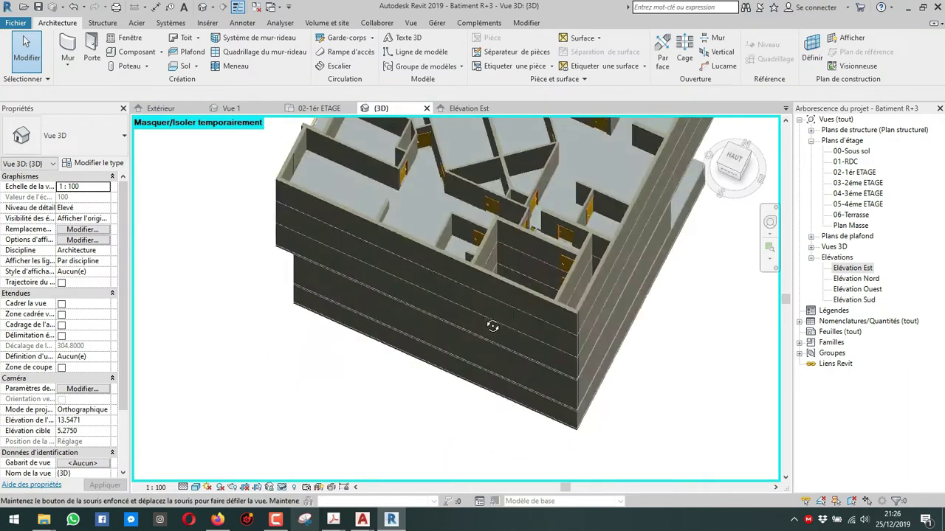
Raise the shaft opening's top constraint to the topmost slab's level and restore the temporarily hidden slab.
left_click(523, 258)
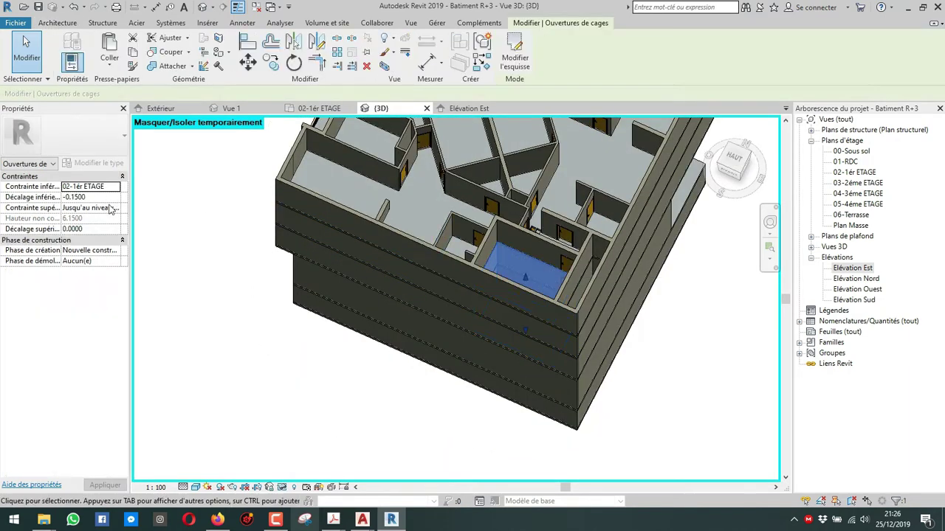
left_click(110, 210)
left_click(115, 208)
scroll(122, 258, "down", 1)
left_click(126, 255)
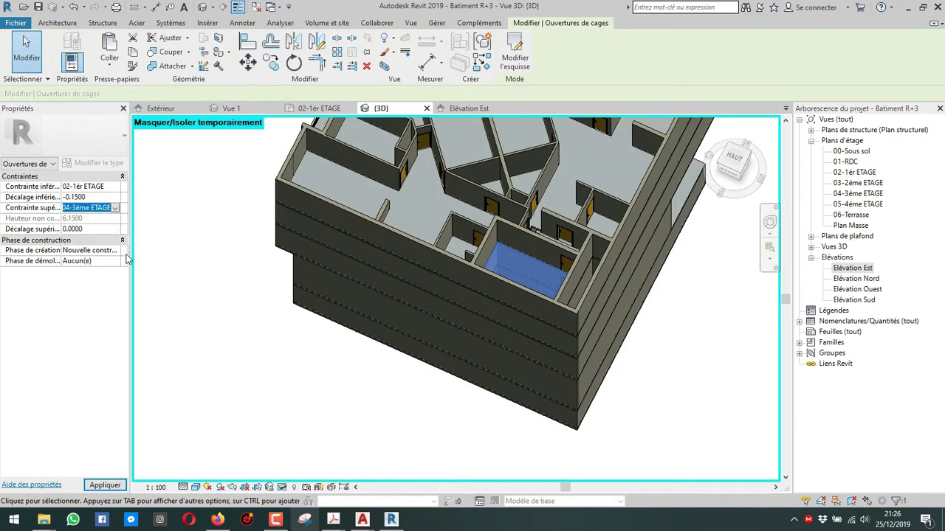
left_click(281, 488)
left_click(296, 475)
middle_click_drag(277, 380, 397, 341, "shift")
Switch to AutoCAD, examine the stair enclosure on the TERRASSE plan in Batiment R+3.dwg, and return to Revit.
mouse_move(366, 518)
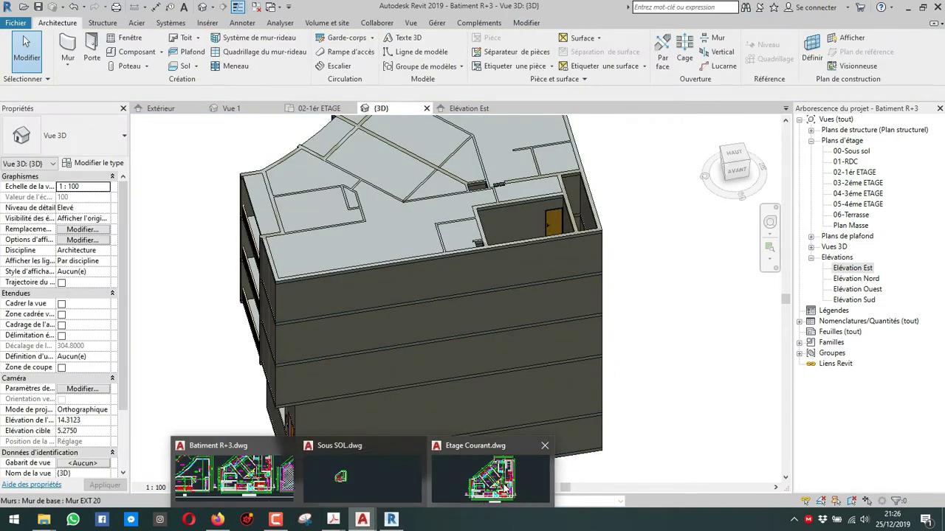
left_click(236, 472)
scroll(783, 131, "down", 3)
scroll(784, 131, "up", 6)
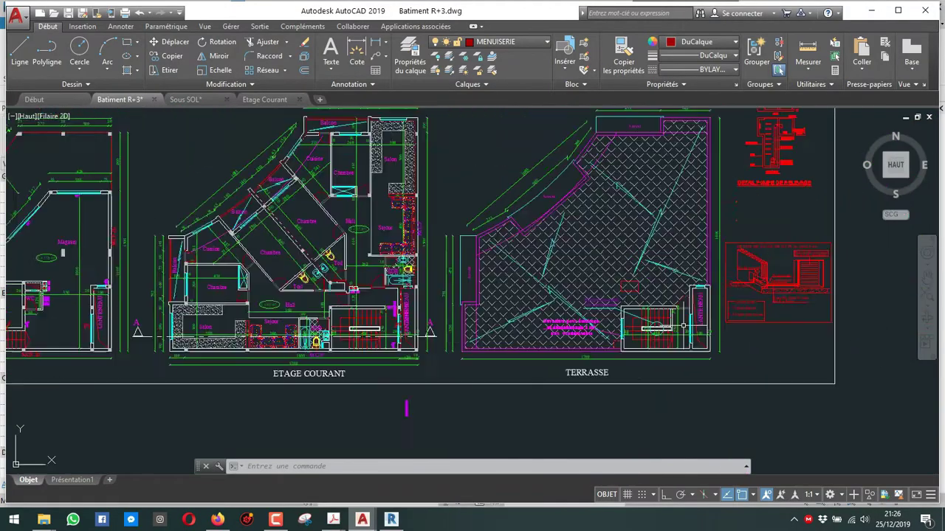
left_click(870, 11)
middle_click_drag(569, 240, 526, 287, "shift")
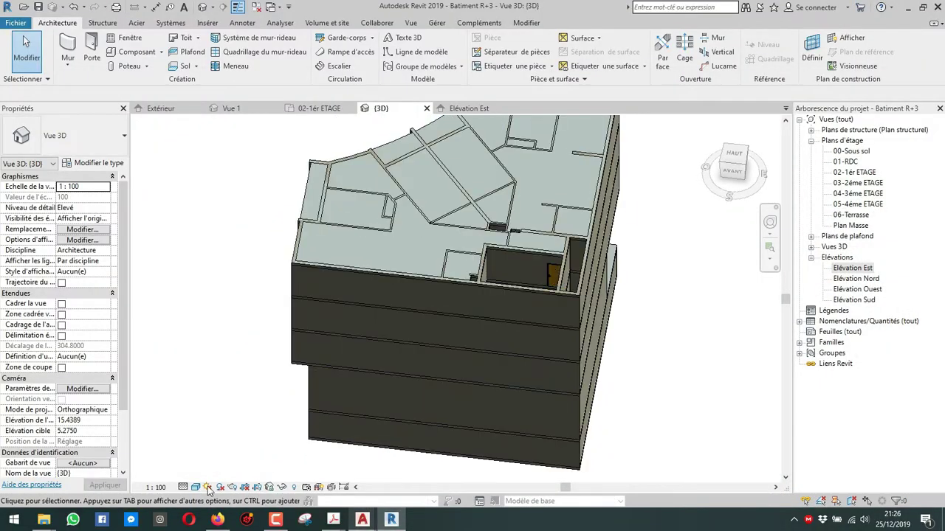
mouse_move(361, 518)
left_click(269, 488)
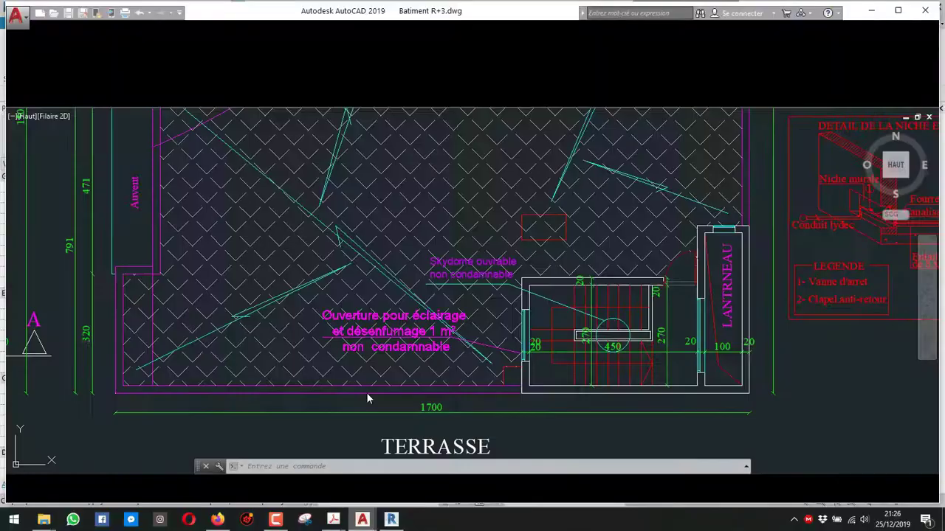
middle_click_drag(616, 292, 392, 363)
scroll(380, 285, "down", 2)
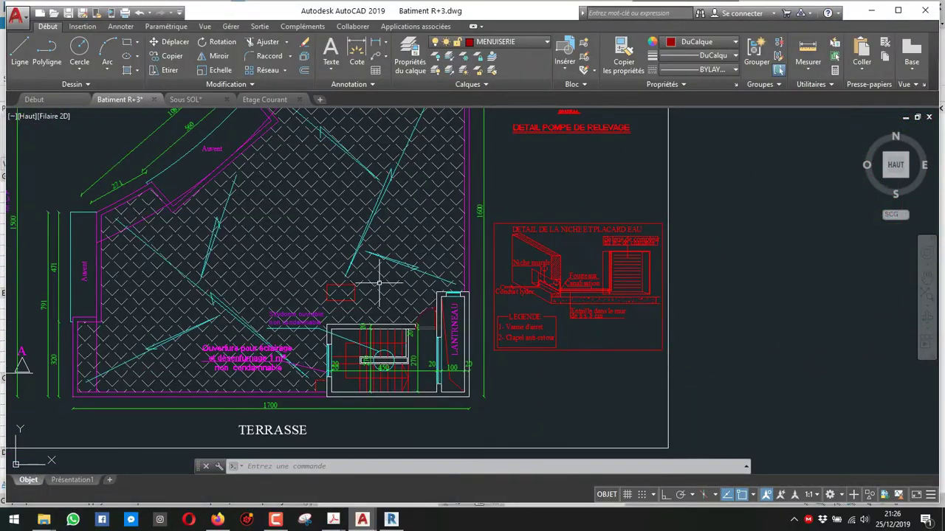
left_click(871, 11)
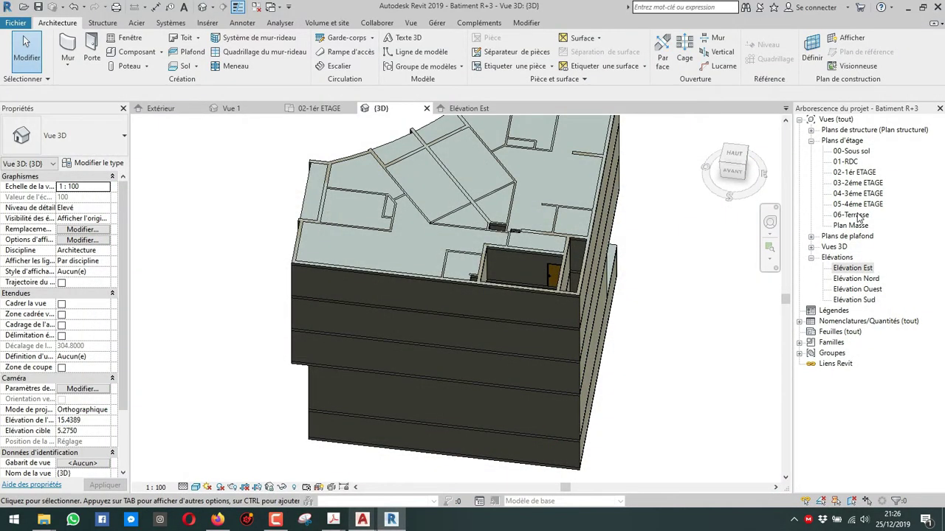
Look at the 06-Terrasse plan and open the 05-4éme ETAGE plan at the stairwell opening.
double_click(852, 215)
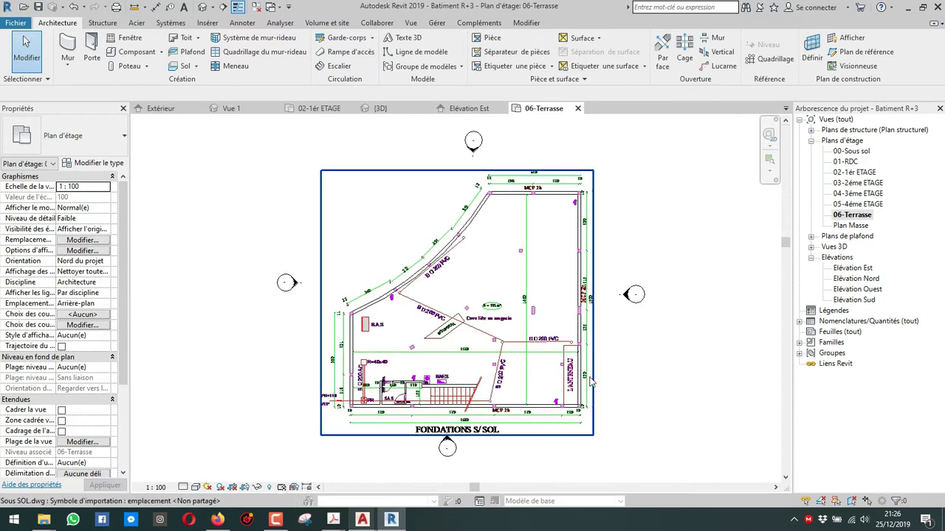
scroll(647, 325, "up", 3)
left_click(853, 204)
double_click(853, 205)
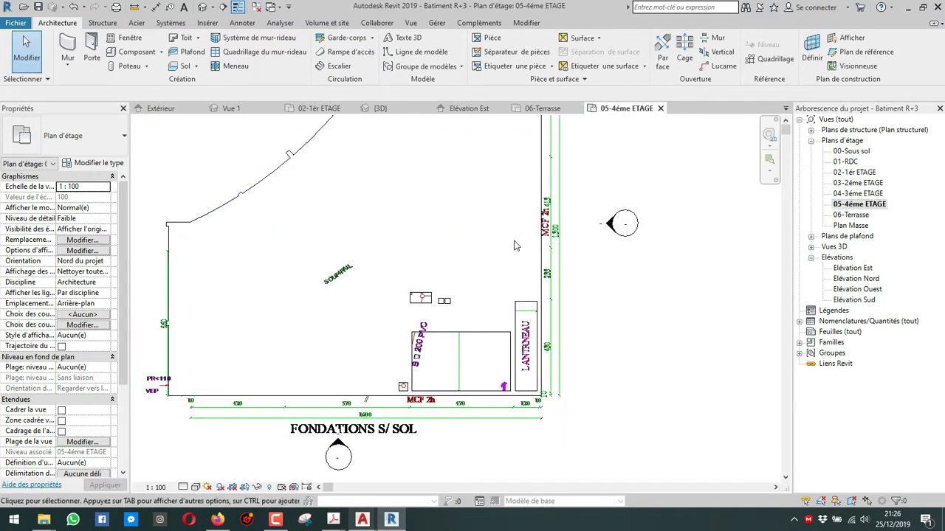
scroll(447, 353, "up", 2)
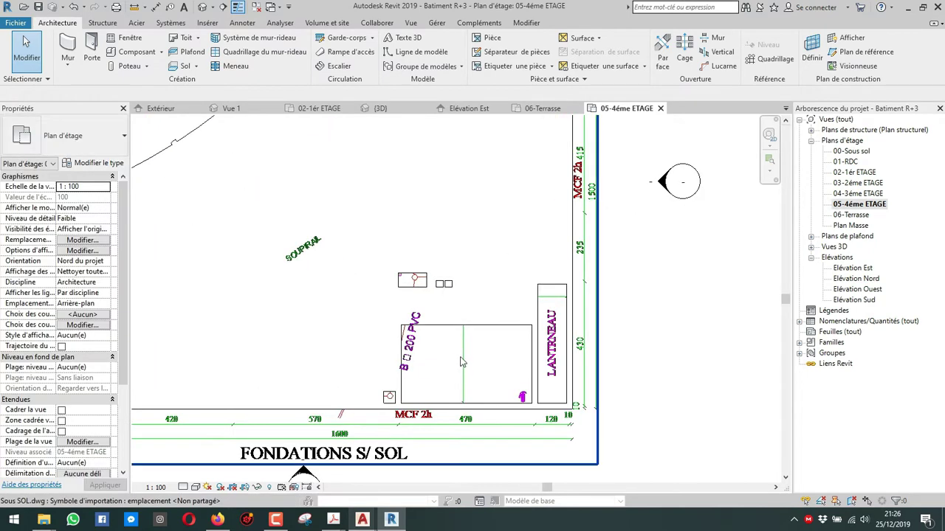
Start the Wall command in rectangle mode with the basic wall type Mur INT 20.
key("w")
key("a")
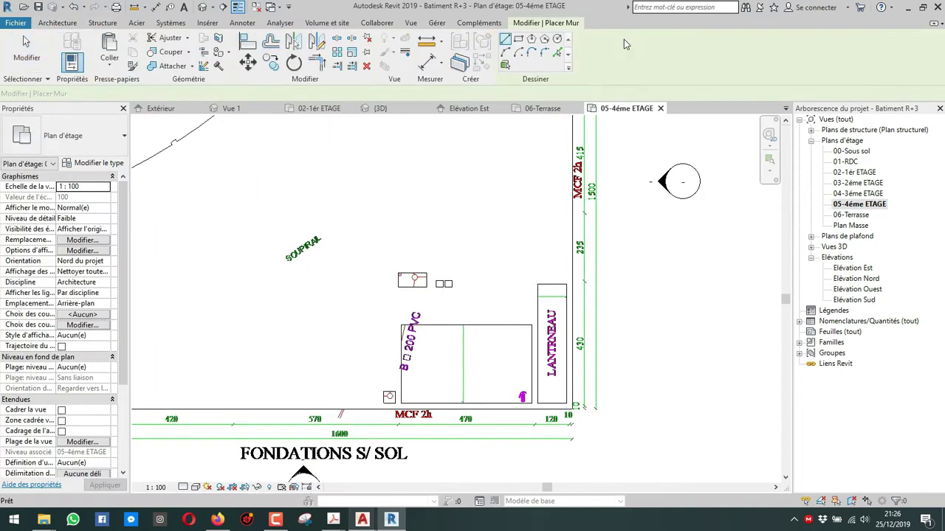
left_click(518, 41)
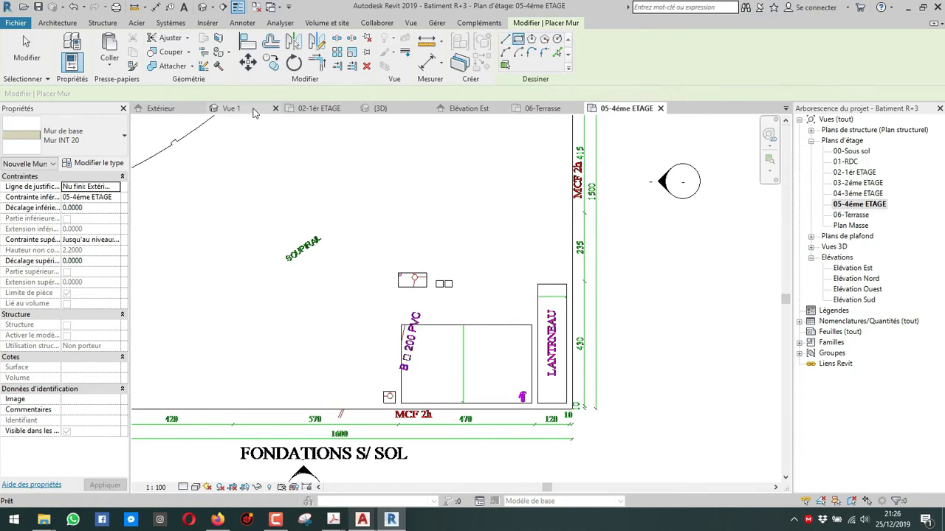
scroll(506, 200, "up", 2)
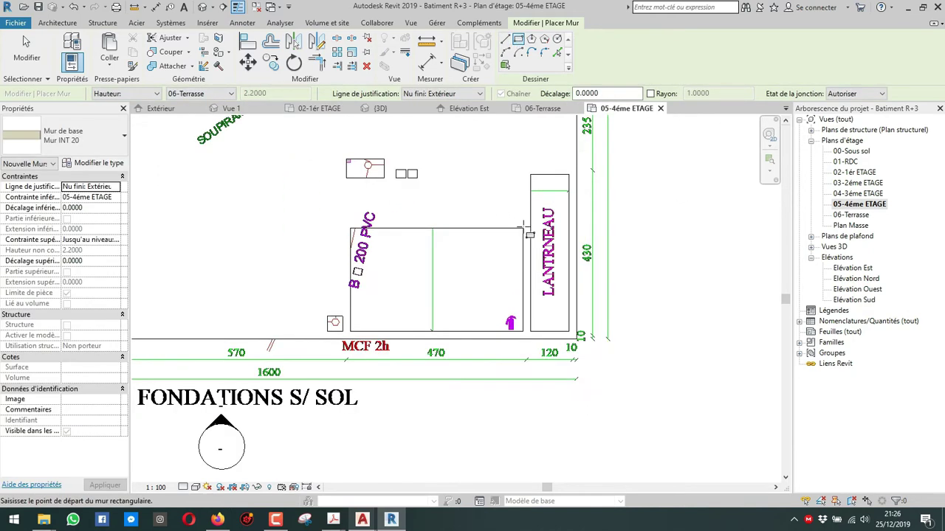
left_click(67, 136)
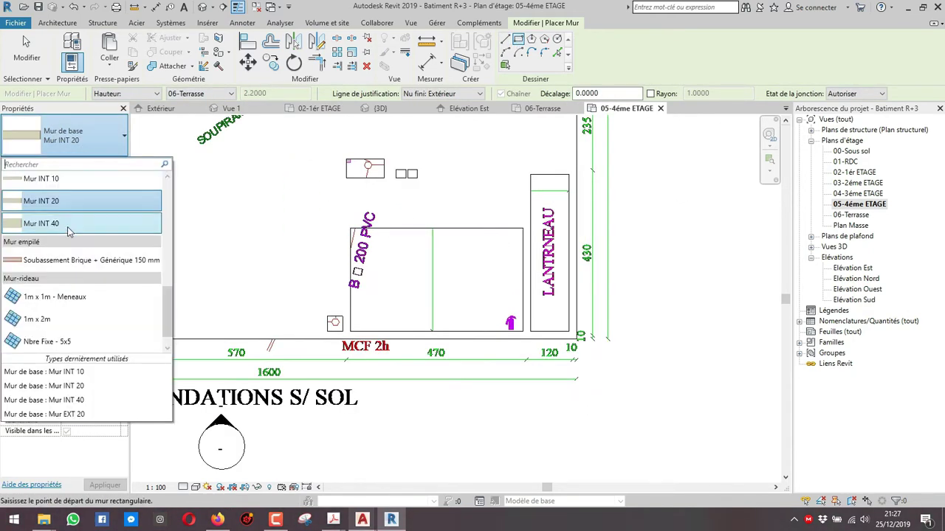
left_click(63, 201)
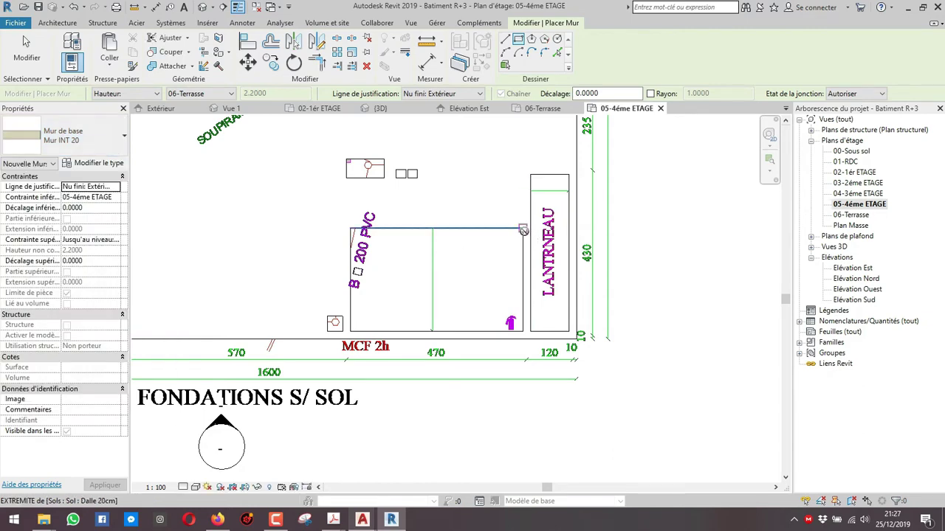
key("Escape")
key("Escape")
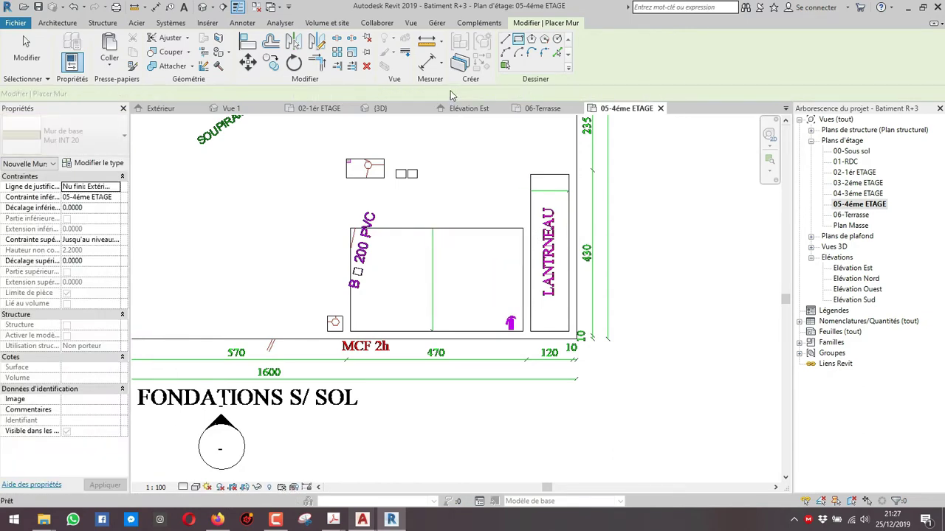
Draw 4.50 by 2.70 m rectangular walls around the stairwell opening, aligned on Nu fini: Intérieur, and view them in 3D.
left_click(451, 94)
left_click(428, 132)
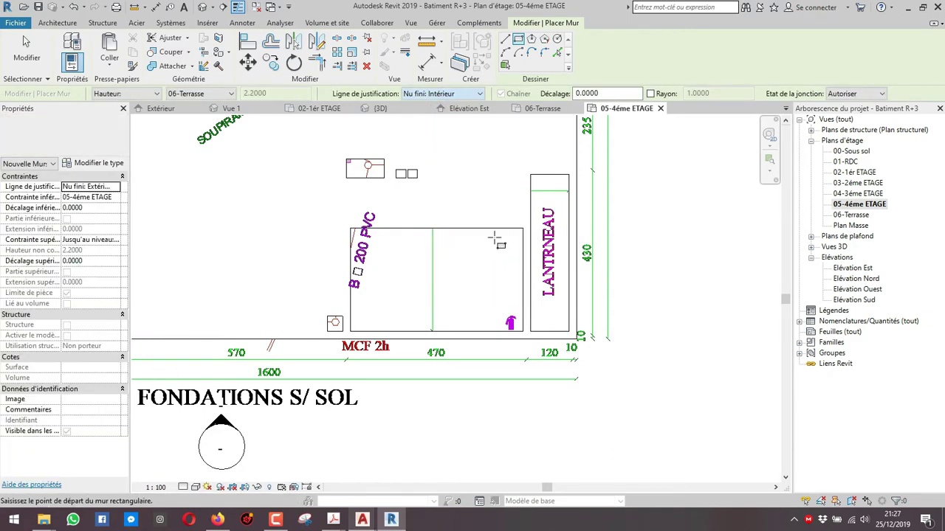
left_click(523, 229)
left_click(351, 331)
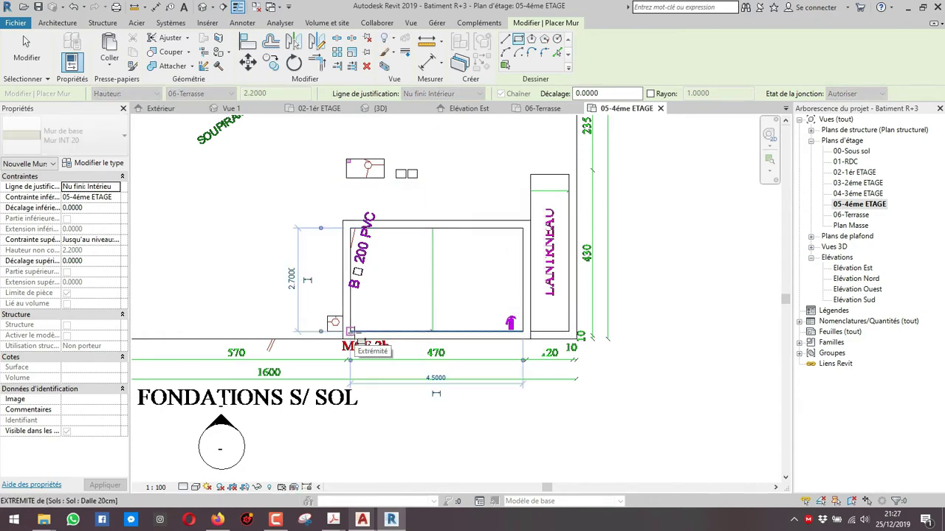
key("Escape")
key("Escape")
left_click(380, 108)
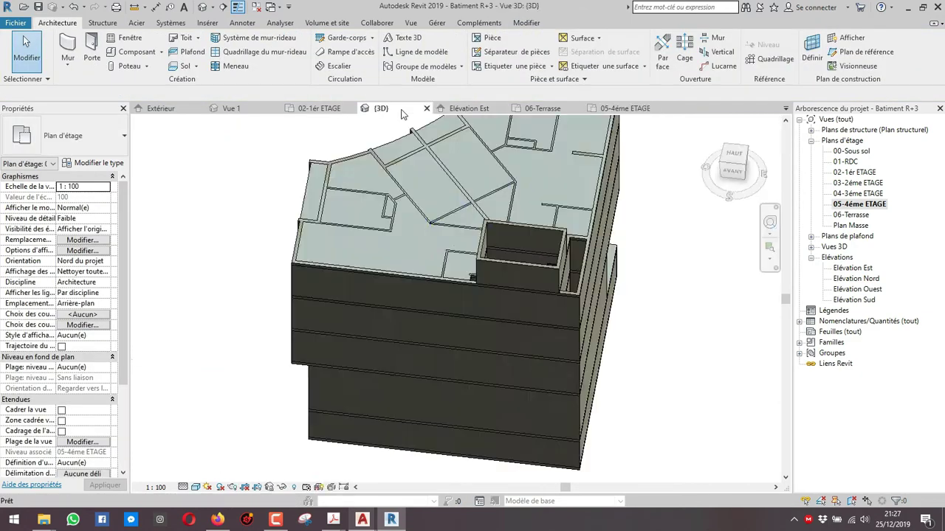
middle_click_drag(471, 293, 600, 109, "shift")
Place a P2(90x210) interior door in the stair enclosure's north wall, about 0.15 m from the inner corner beside the LANTRNEAU shaft.
left_click(542, 109)
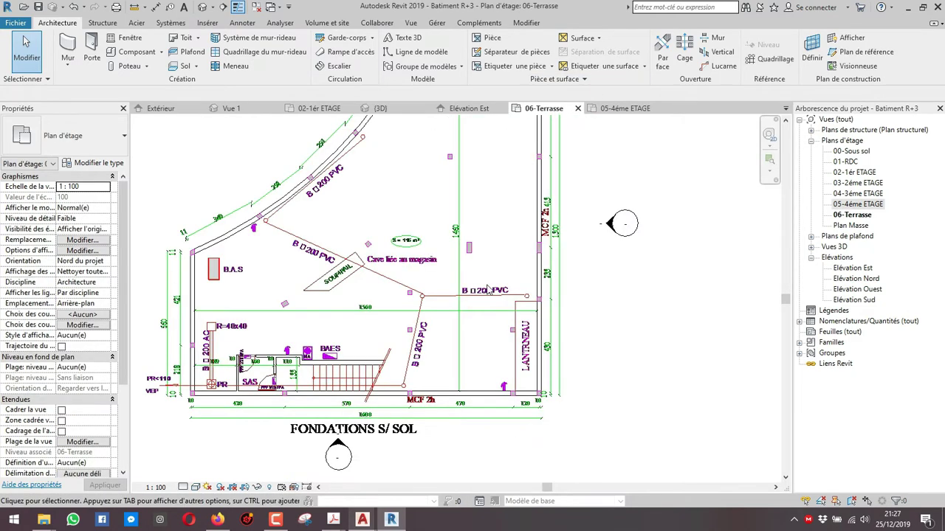
left_click(627, 109)
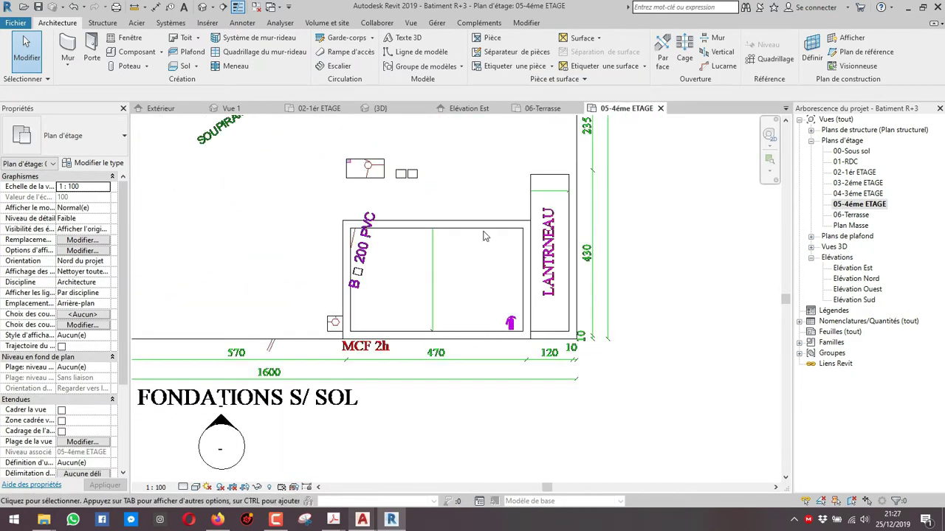
left_click(94, 49)
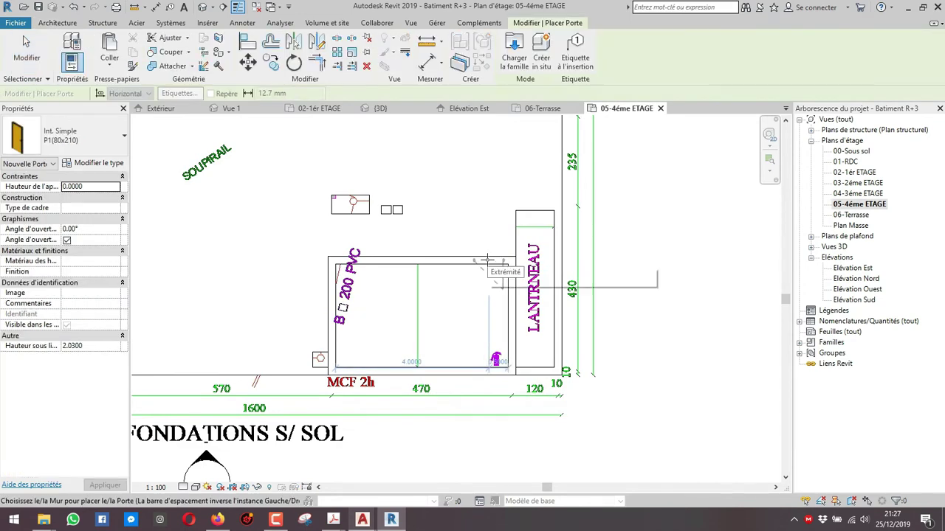
scroll(480, 254, "up", 2)
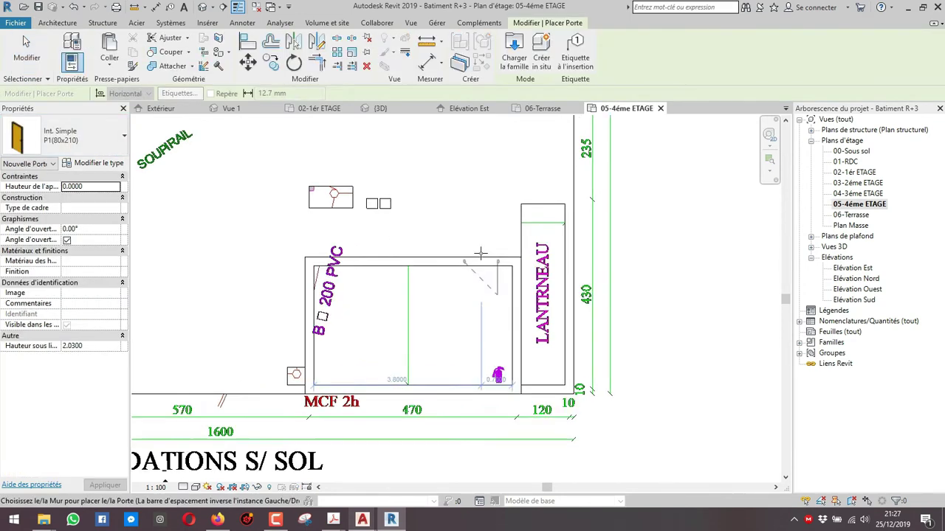
left_click(93, 141)
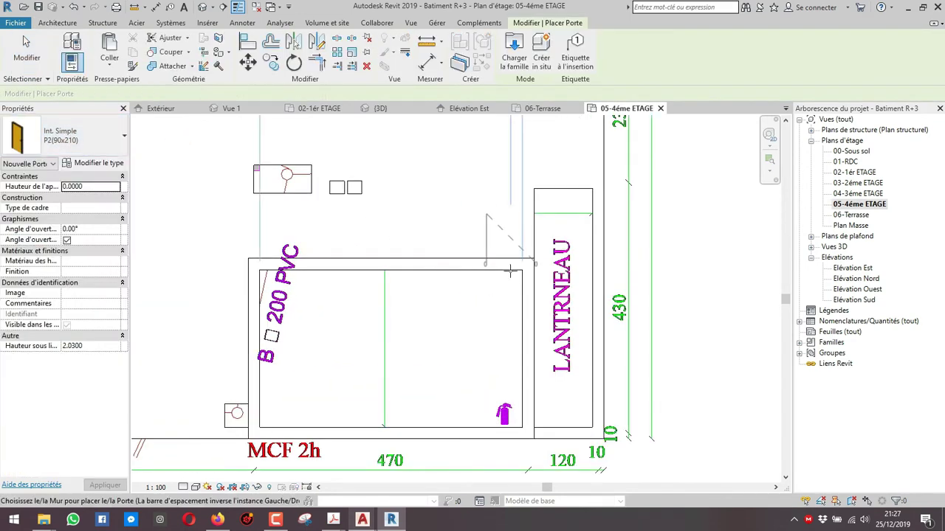
left_click(487, 258)
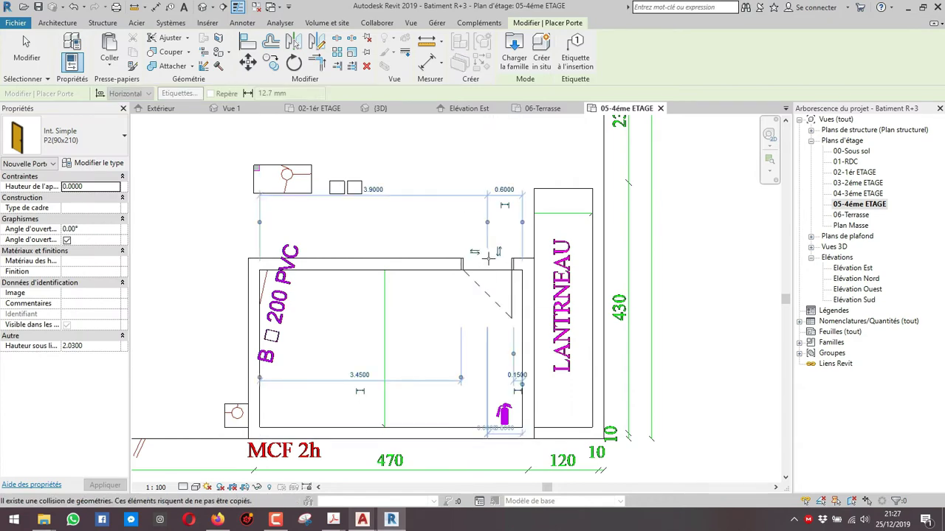
key("Escape")
key("Escape")
Set the 05-4éme ETAGE plan to detail level Elevé with a coloured visual style, and inspect the enclosure in 3D.
left_click(198, 473)
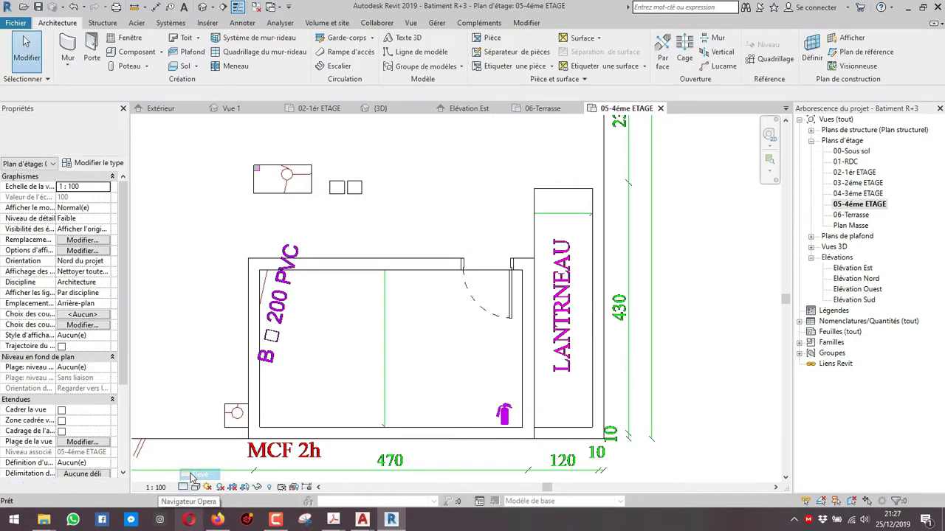
left_click(196, 487)
left_click(215, 439)
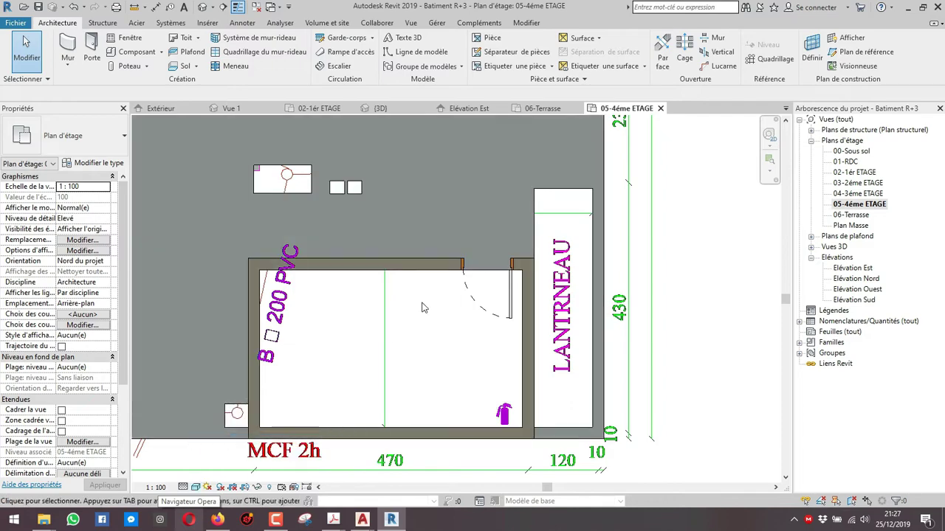
left_click(380, 107)
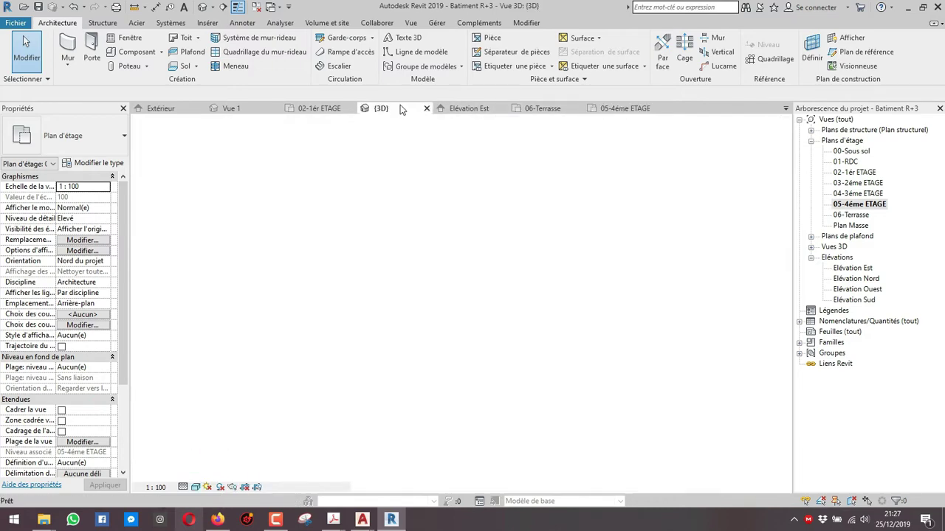
mouse_move(419, 230)
middle_mouse_down("shift")
mouse_move(615, 253)
mouse_move(482, 262)
mouse_move(569, 217)
mouse_move(476, 234)
mouse_move(369, 230)
middle_mouse_up("shift")
Start a Dalle 20cm floor on the 05-4éme ETAGE plan and sketch its rectangular boundary along the stair enclosure's outer wall faces.
double_click(851, 215)
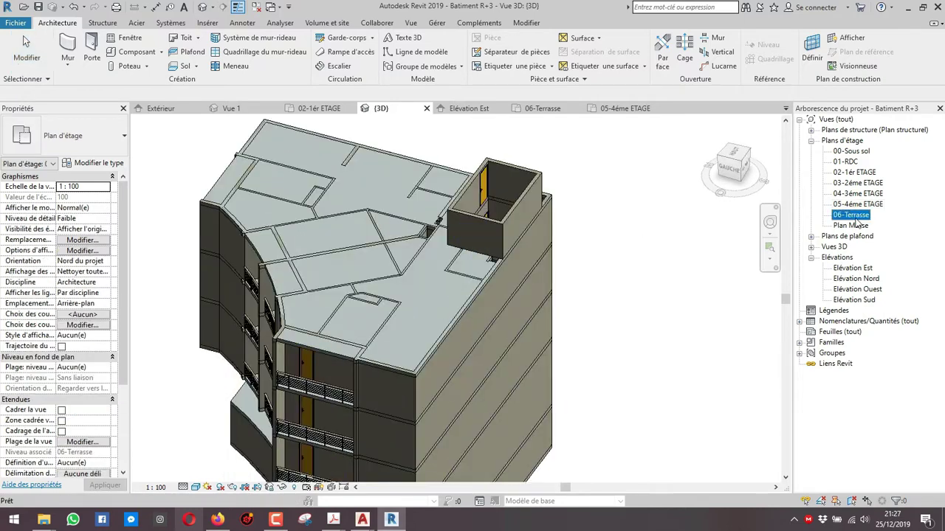
middle_click_drag(482, 327, 472, 287)
left_click(629, 109)
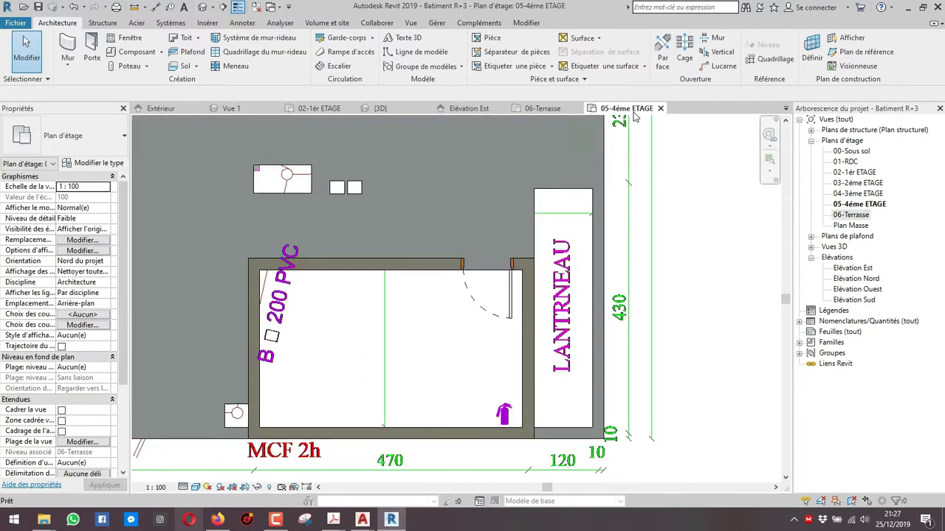
left_click(197, 66)
left_click(191, 94)
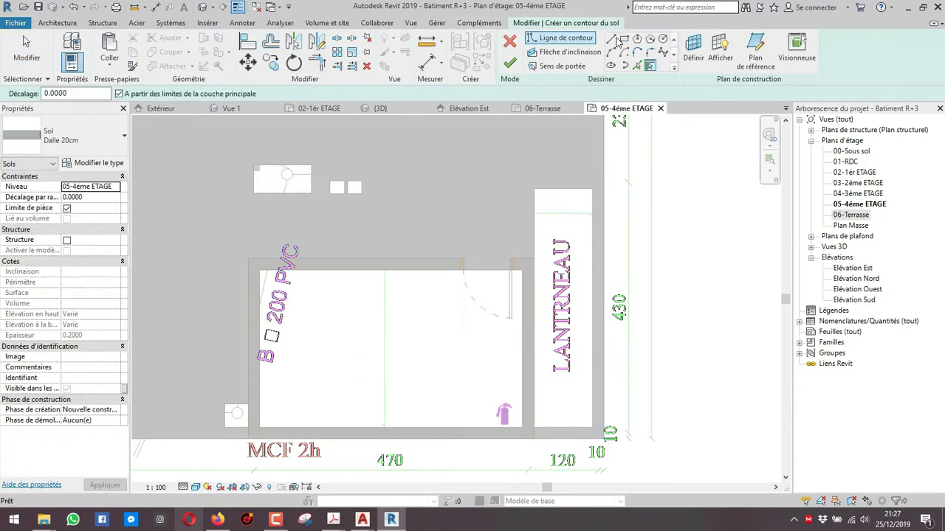
left_click(621, 40)
left_click(534, 259)
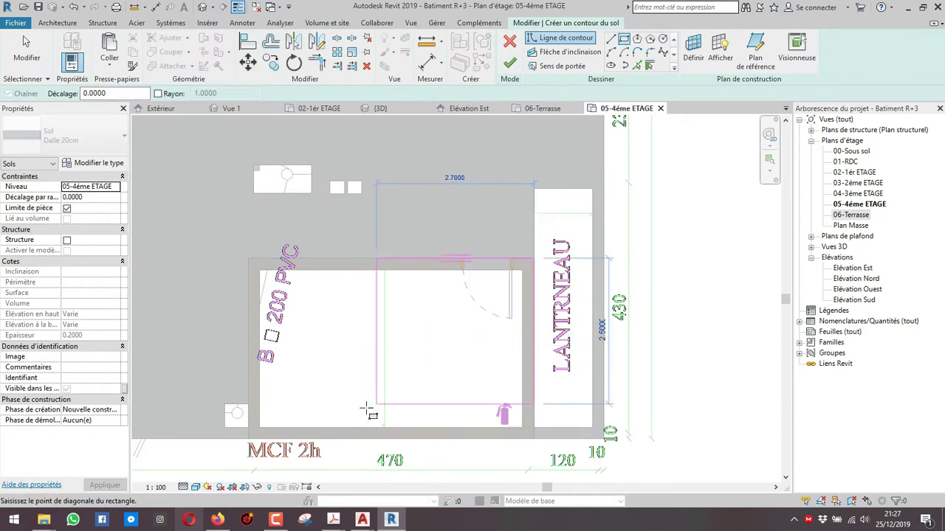
left_click(250, 439)
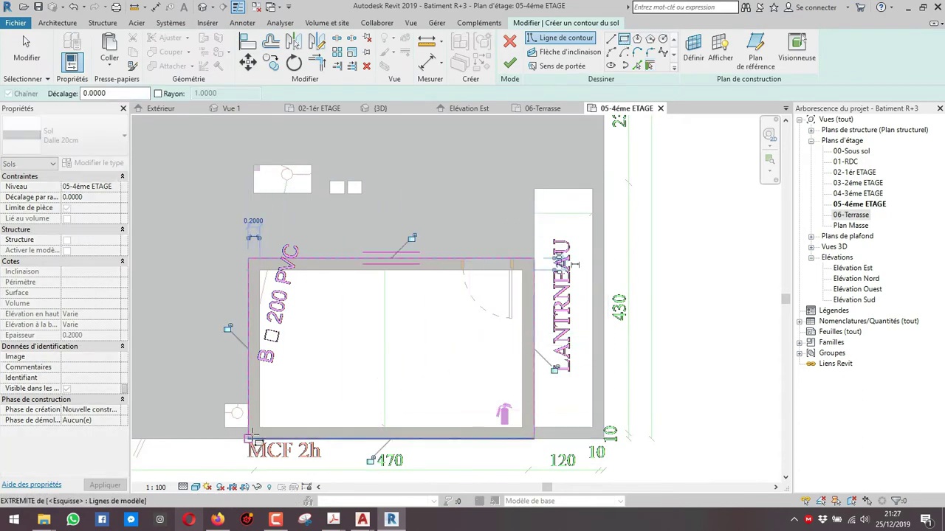
Set the slab's level to 06-Terrasse, finish its boundary with the walls attached to its base, and view it in 3D.
left_click(115, 187)
left_click(87, 242)
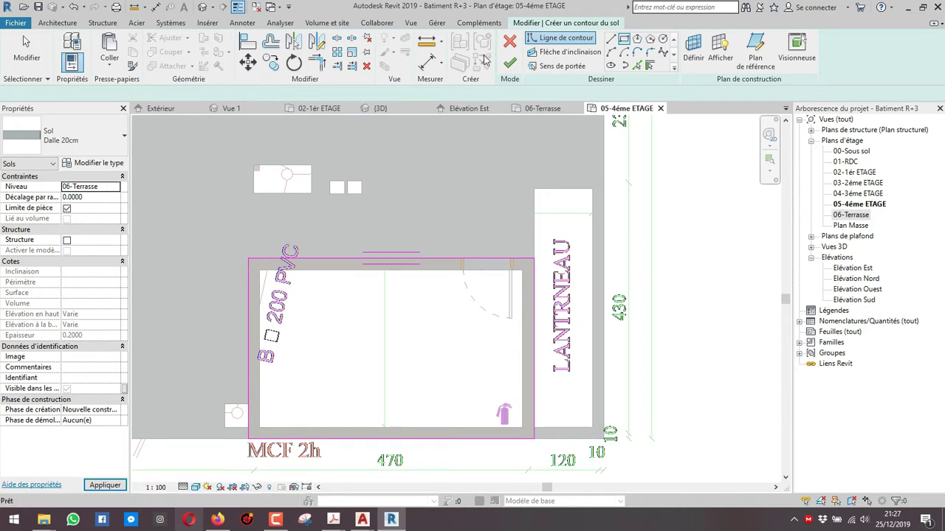
left_click(511, 68)
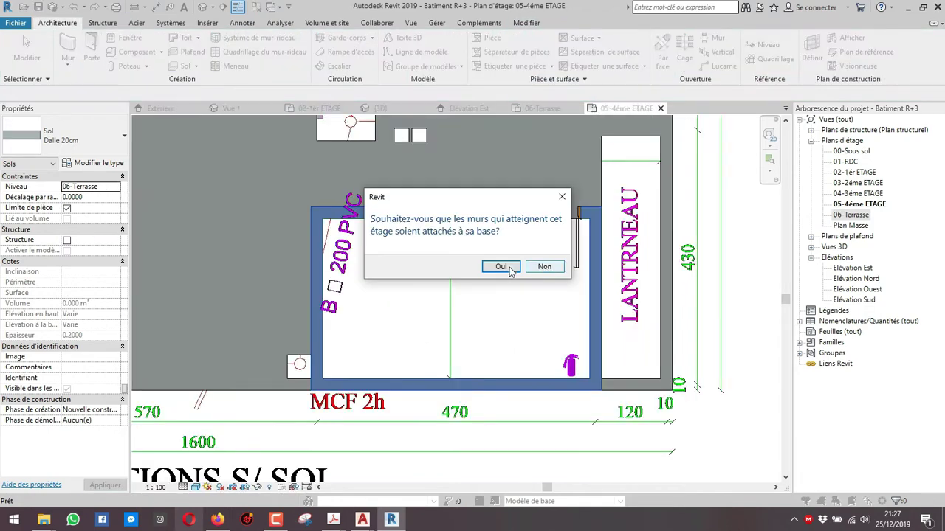
left_click(501, 267)
left_click(380, 108)
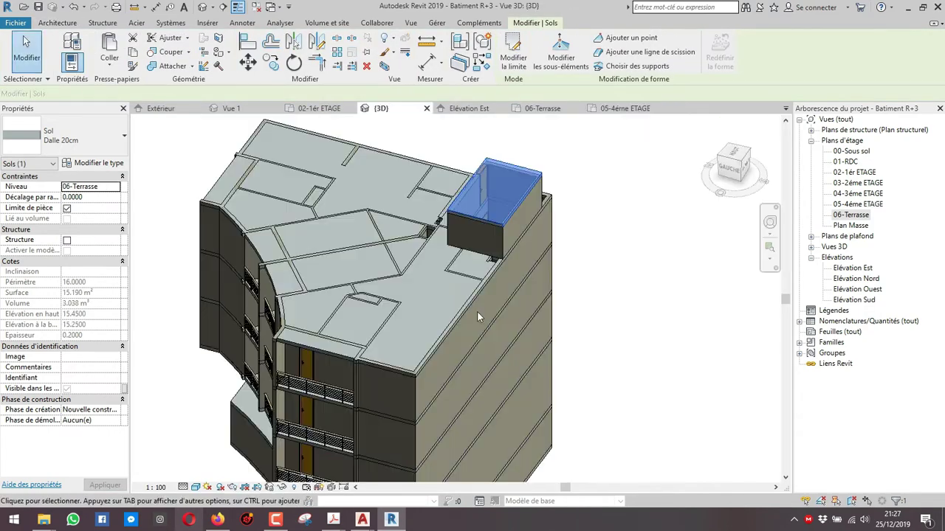
middle_click_drag(476, 310, 512, 245, "shift")
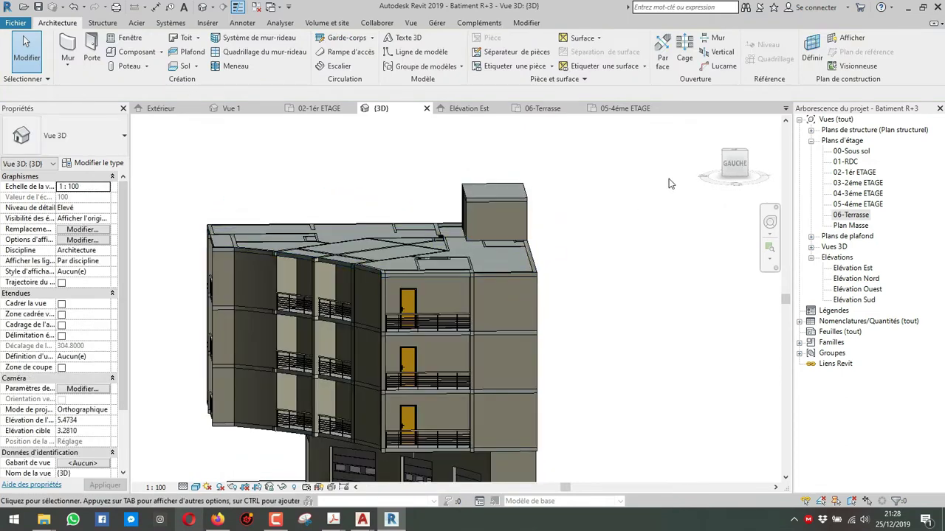
Select only the walls of the 04-3éme ETAGE storey from the left-side 3D view and attach their tops to the terrace slab.
left_click(735, 169)
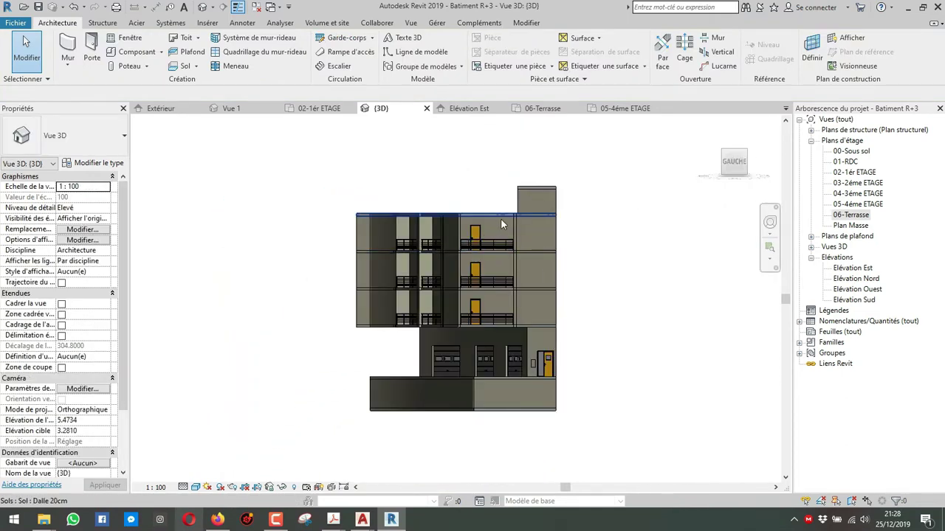
scroll(502, 219, "up", 2)
left_click_drag(589, 221, 292, 223)
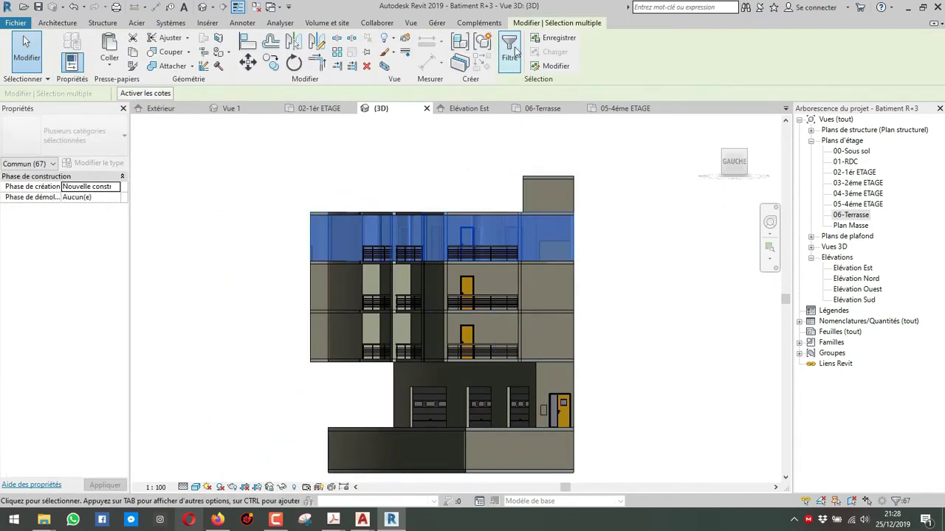
left_click(509, 47)
left_click(548, 202)
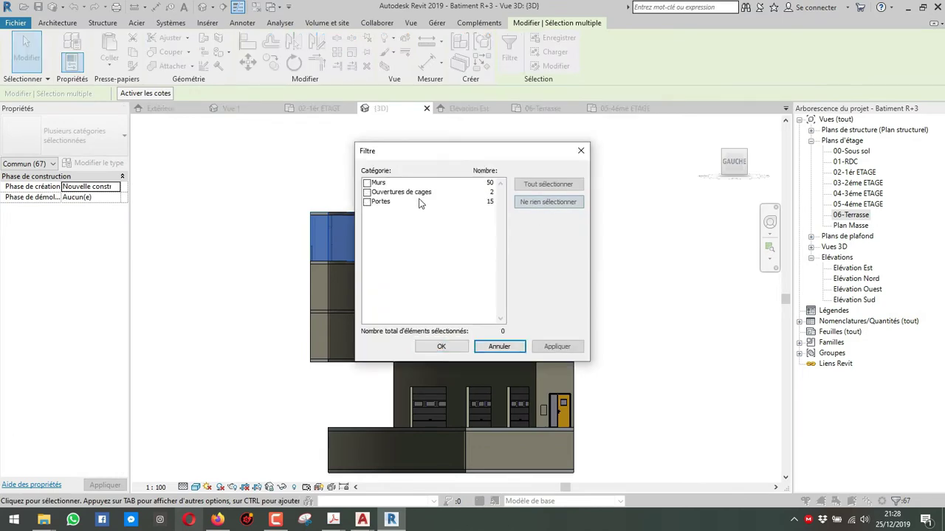
left_click(456, 345)
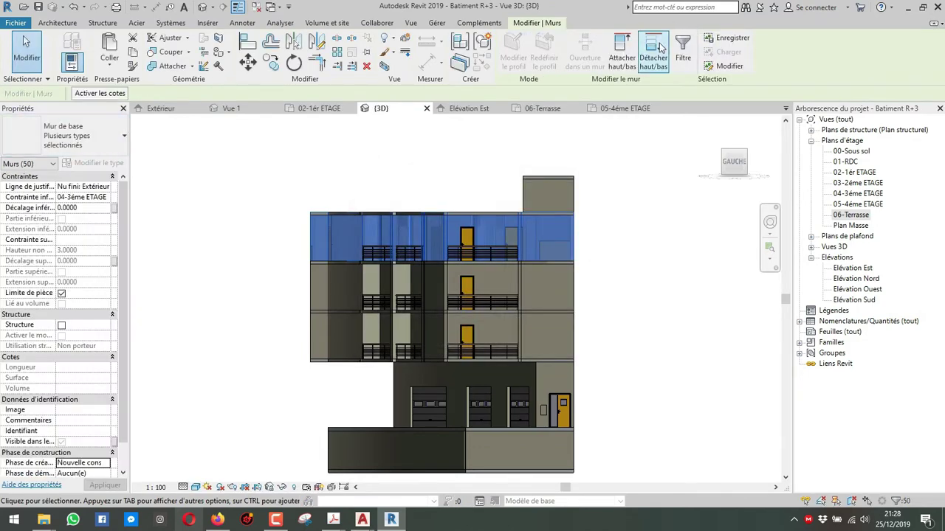
key("Escape")
key("Escape")
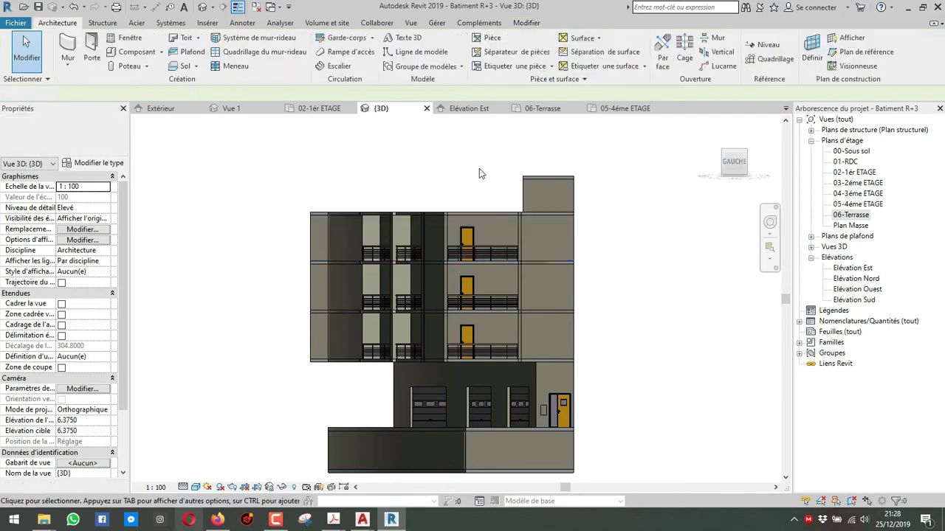
middle_click_drag(479, 168, 701, 244, "shift")
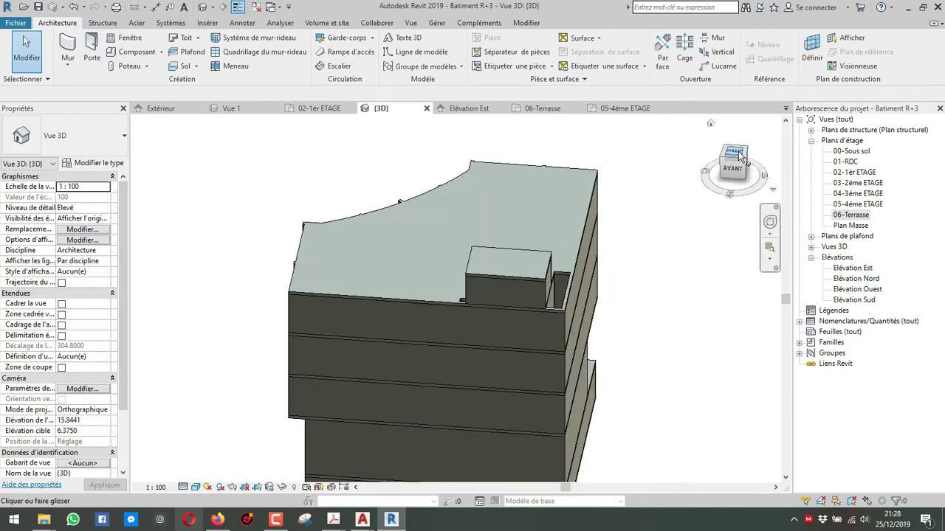
Switch to AutoCAD to examine the stair enclosure and LANTRNEAU shaft on the terrace plan, and return to Revit's 3D view from above.
key("alt+Tab")
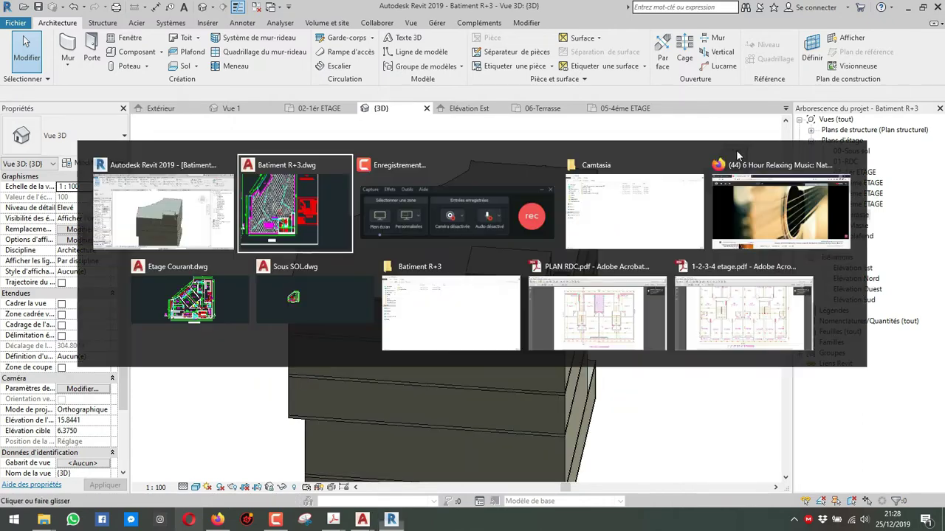
scroll(434, 324, "up", 3)
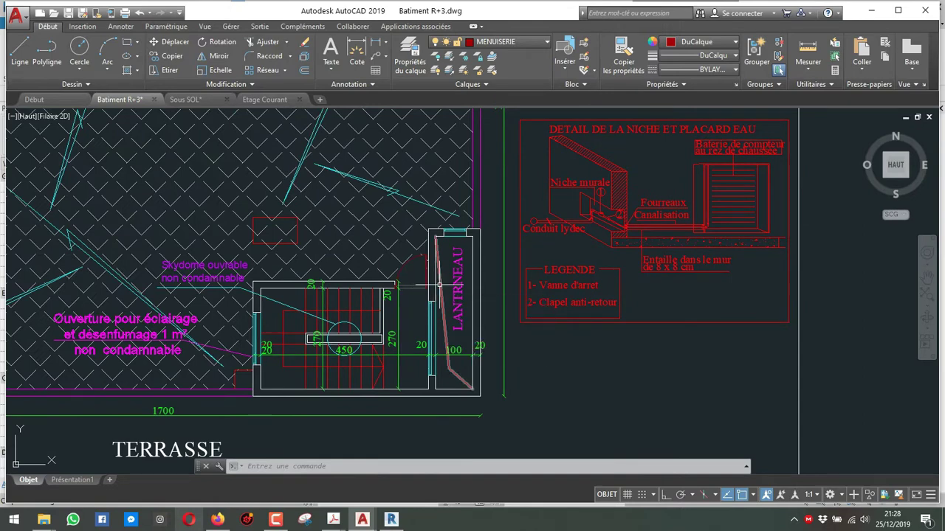
scroll(524, 269, "down", 10)
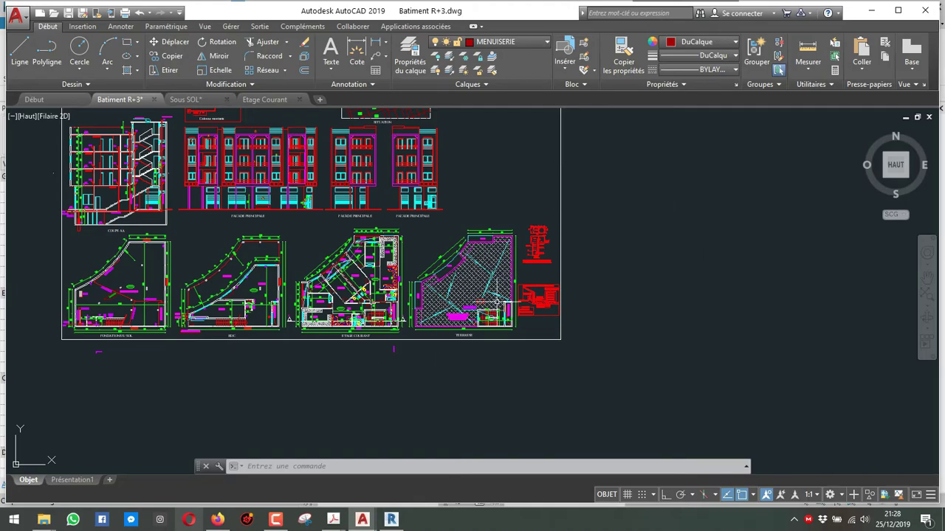
scroll(520, 318, "up", 5)
left_click(871, 11)
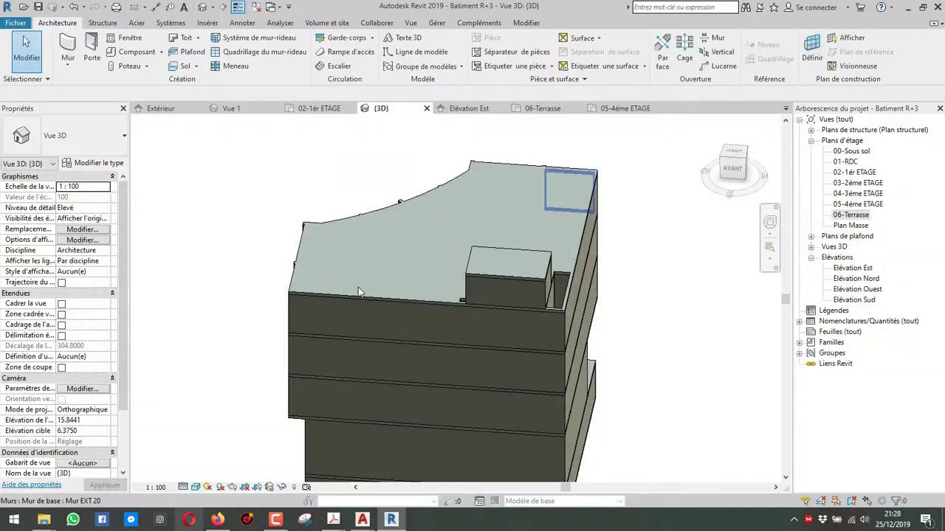
left_click(734, 158)
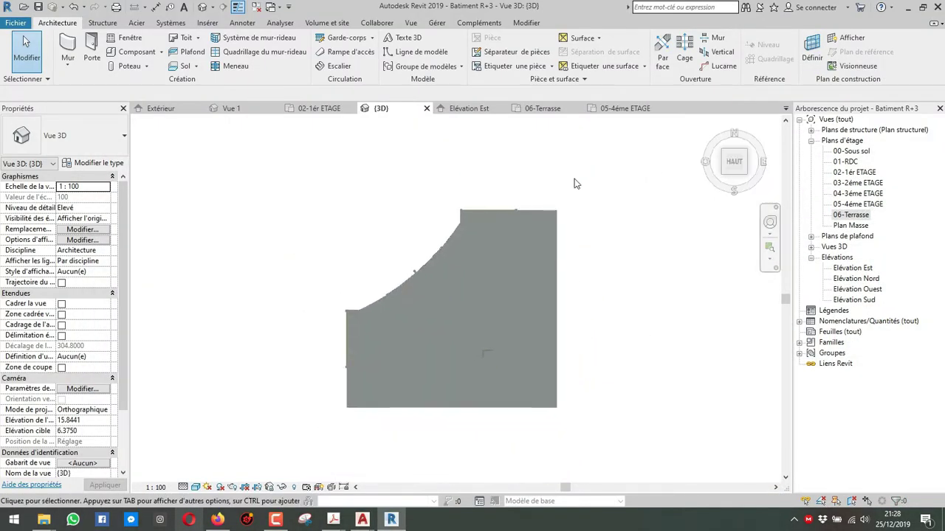
Place Mur INT 20 walls up to 06-Terrasse along the slab's east edge and the LANTRNEAU opening's north edge on the 05-4éme ETAGE plan.
left_click(623, 109)
middle_click_drag(508, 352, 399, 337)
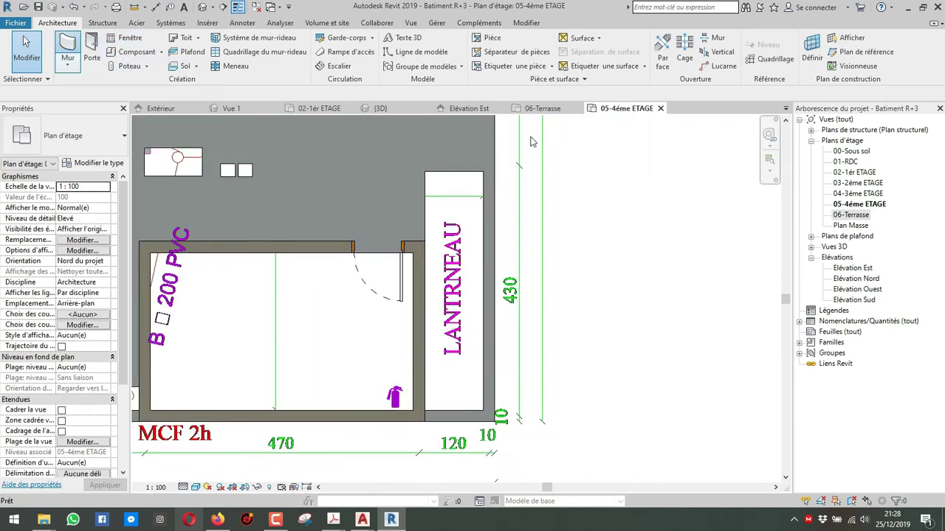
key("w")
key("a")
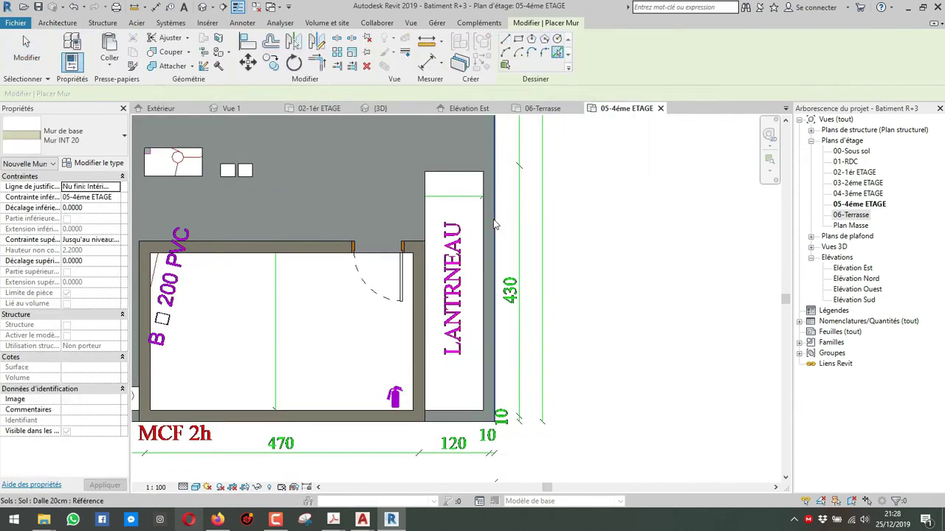
left_click(495, 225)
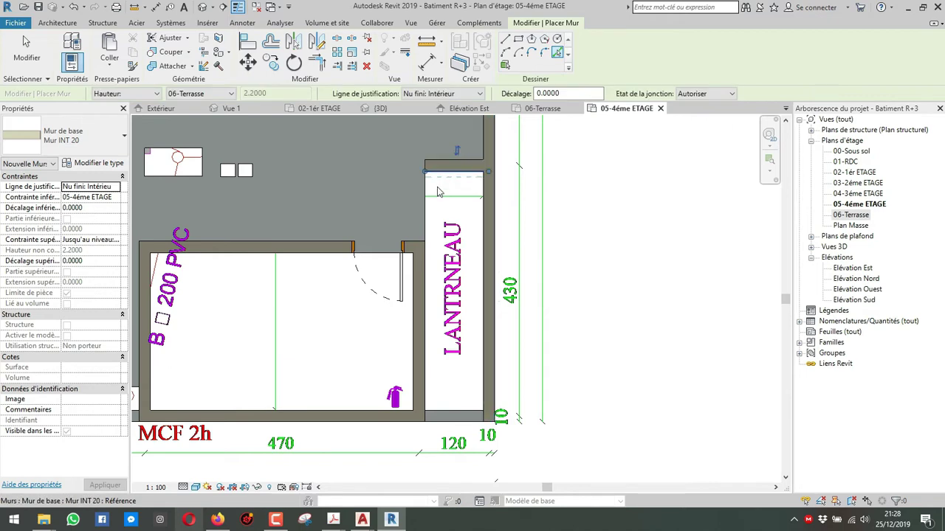
Trim the LANTRNEAU shaft's north wall into corners with the stair enclosure's east wall and the new outer east wall.
key("t")
key("r")
left_click(439, 170)
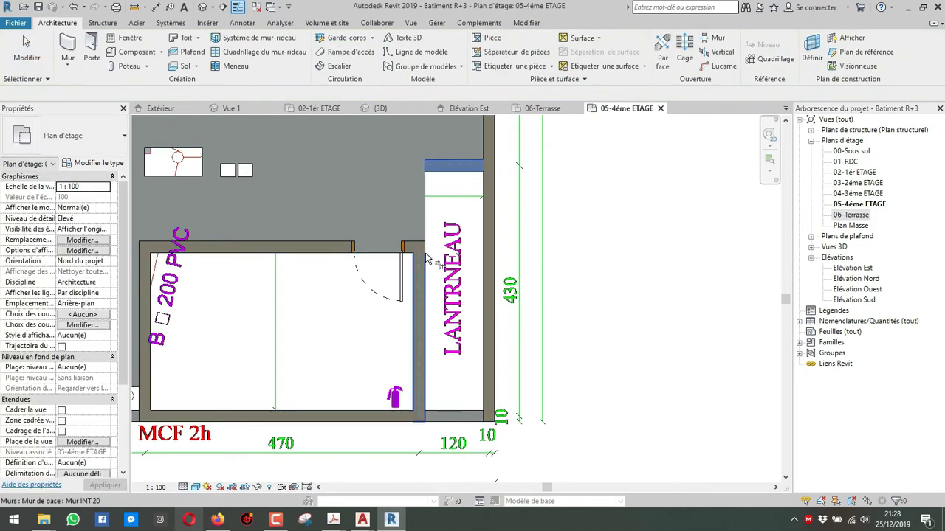
left_click(423, 255)
left_click(464, 171)
left_click(494, 189)
key("Escape")
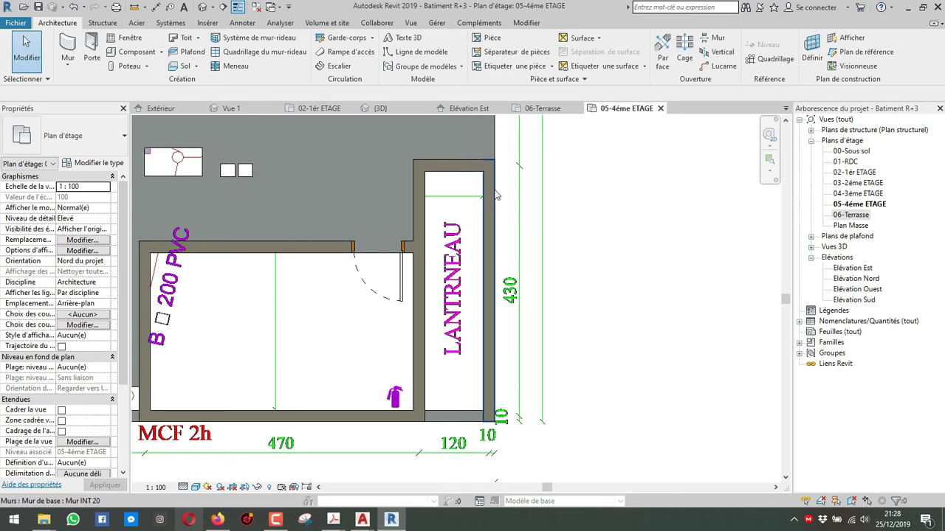
Edit the enclosure slab's boundary on the 06-Terrasse plan and draw lines around the LANTRNEAU shaft, starting 1.20 m north of the slab's corner.
left_click(542, 108)
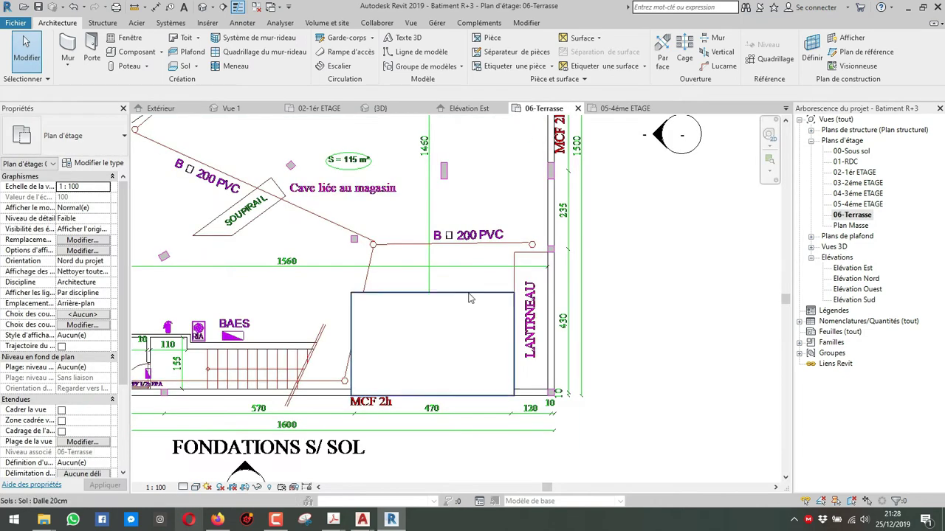
double_click(465, 297)
scroll(549, 310, "up", 2)
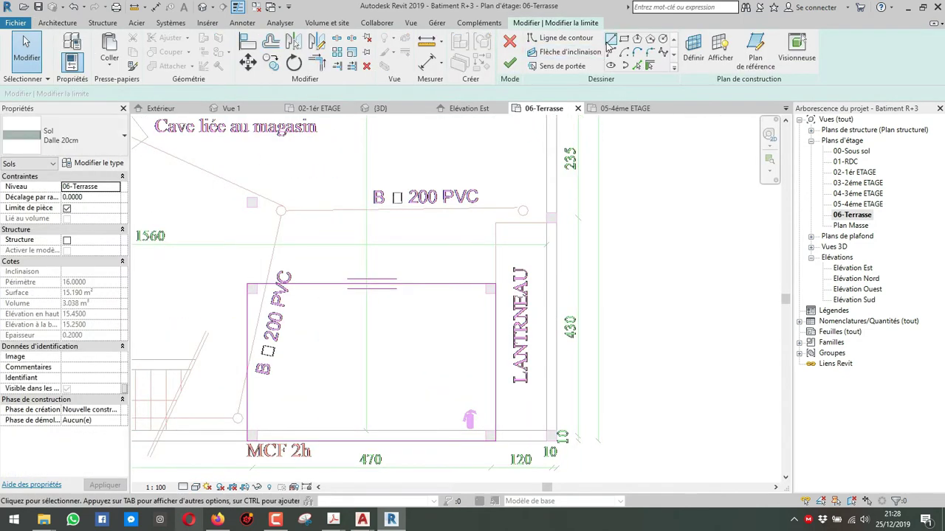
left_click(495, 284)
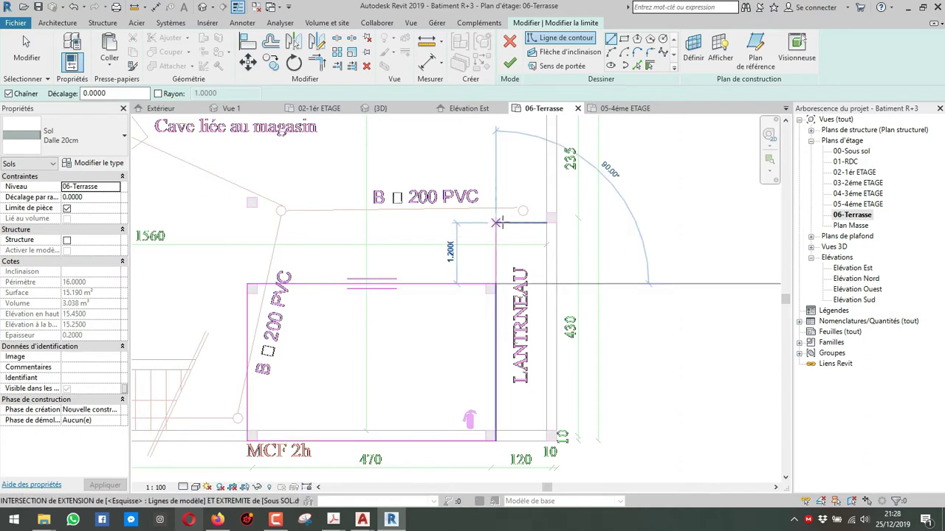
left_click(496, 223)
left_click(556, 223)
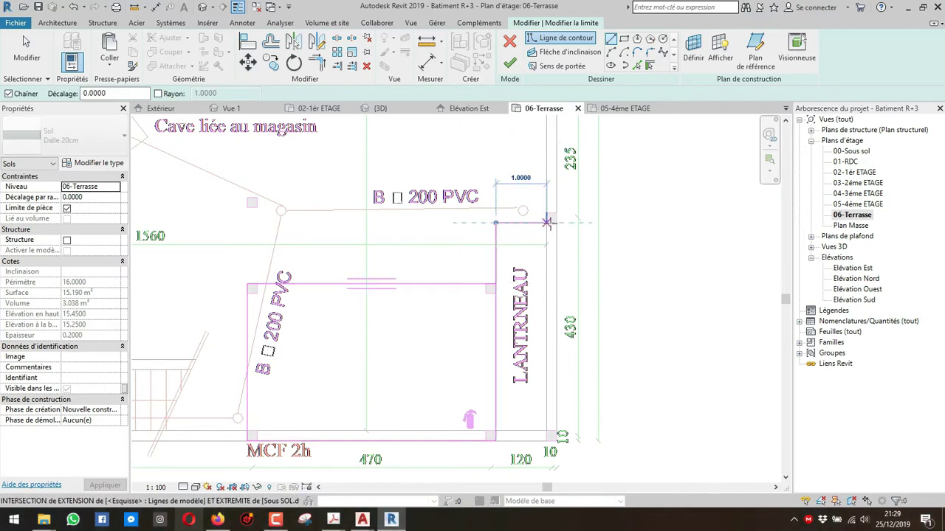
left_click(556, 440)
Trim the slab sketch into one L-shaped boundary covering the LANTRNEAU shaft, finish it, and detach the walls that miss the slab.
key("t")
key("r")
left_click(482, 440)
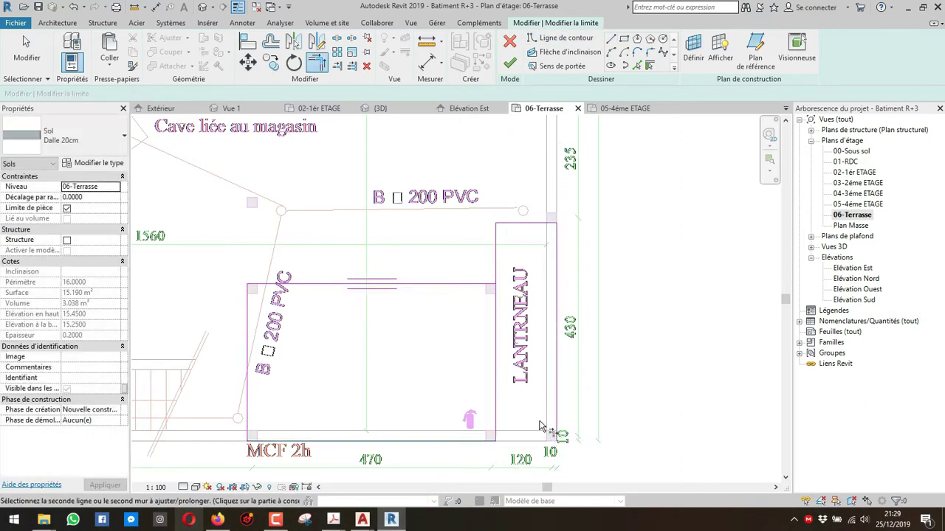
left_click(535, 441)
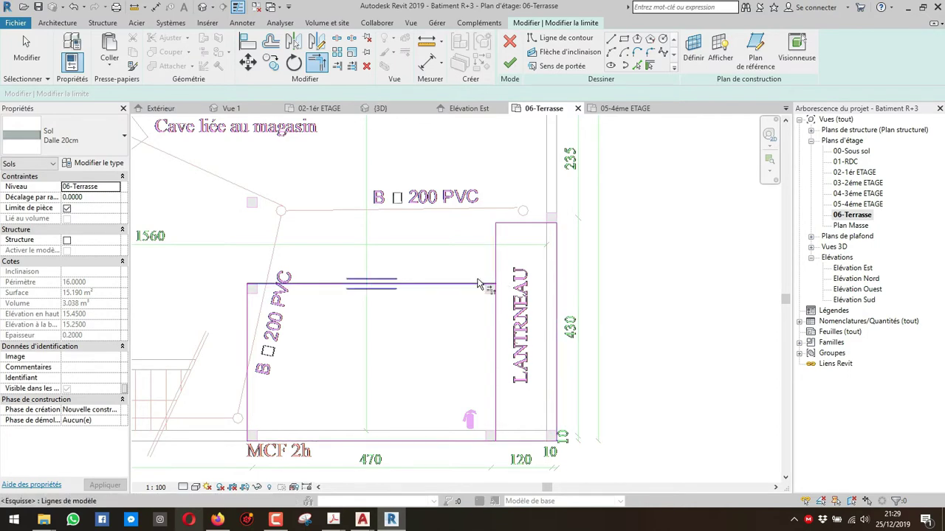
key("Escape")
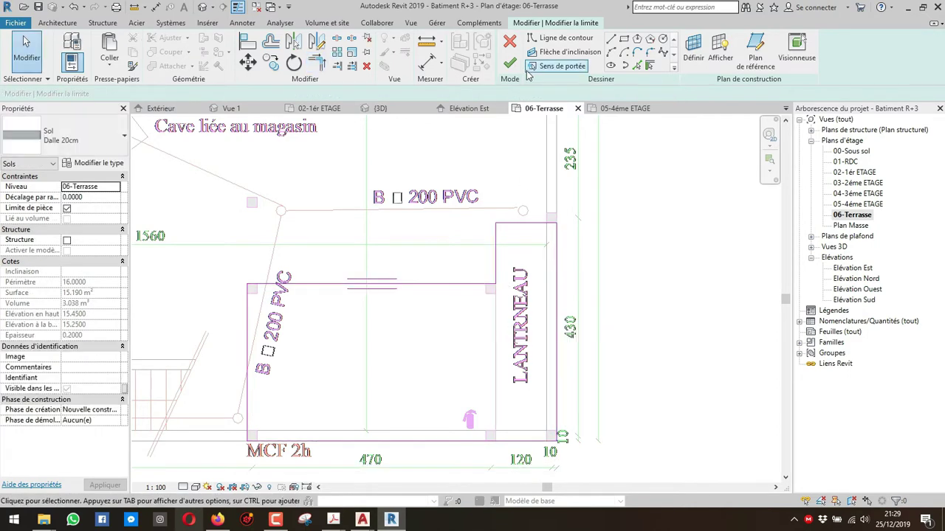
left_click(509, 64)
left_click(502, 273)
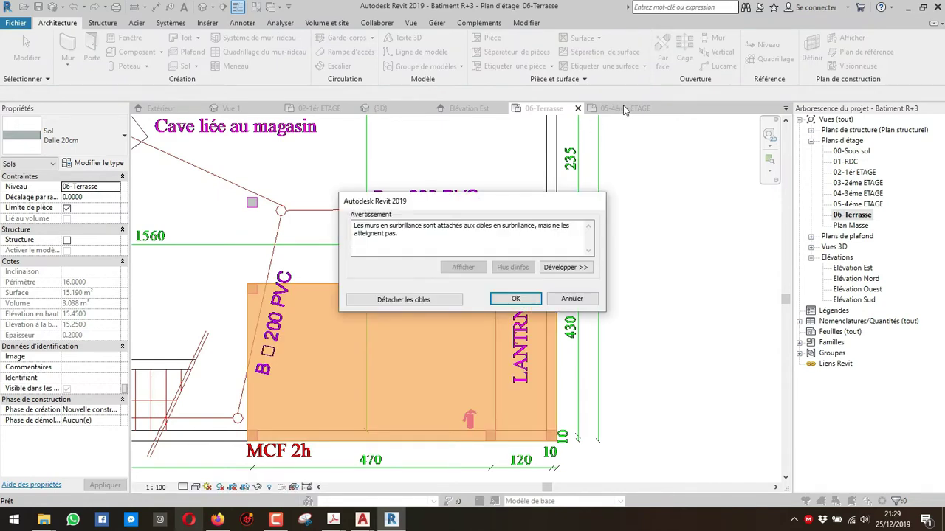
left_click(404, 299)
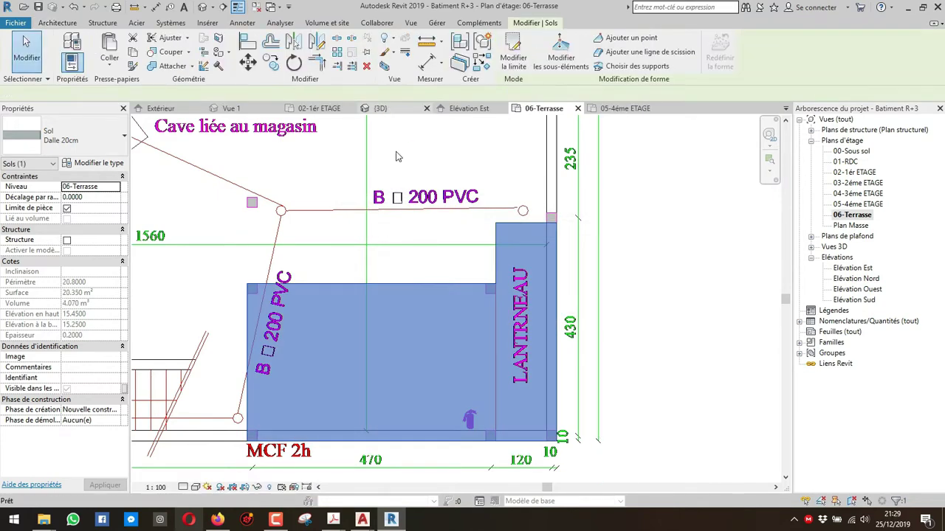
Open the boundary sketch of the covering slab over the stair enclosure for editing in the 3D view.
left_click(379, 108)
middle_click_drag(441, 335, 494, 261, "shift")
left_click(544, 396)
scroll(544, 396, "up", 3)
middle_click_drag(544, 396, 612, 332, "shift")
scroll(455, 304, "up", 2)
double_click(462, 304)
scroll(463, 304, "up", 3)
Align the slab sketch's west and north edges around the LANTRNEAU with the outer wall faces, and finish the boundary.
key("a")
key("l")
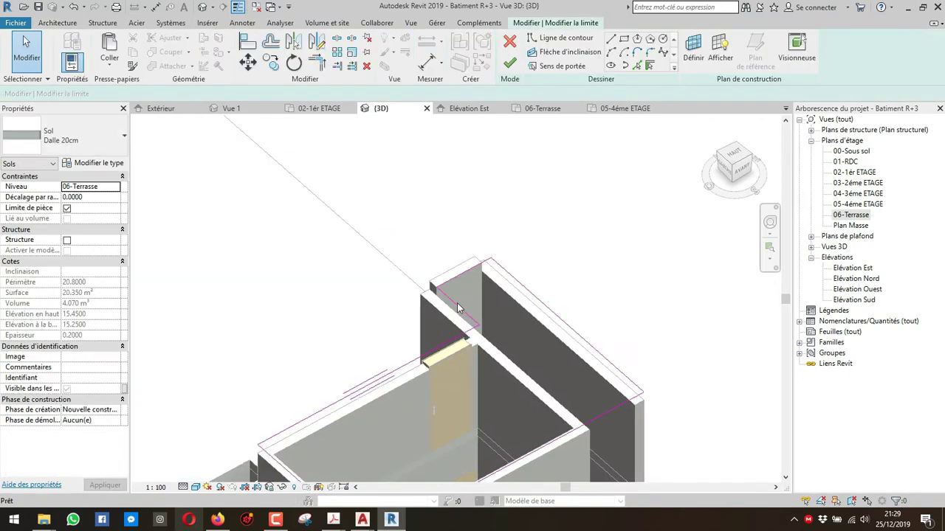
scroll(444, 315, "up", 1)
left_click(442, 318)
left_click(459, 302)
left_click(443, 262)
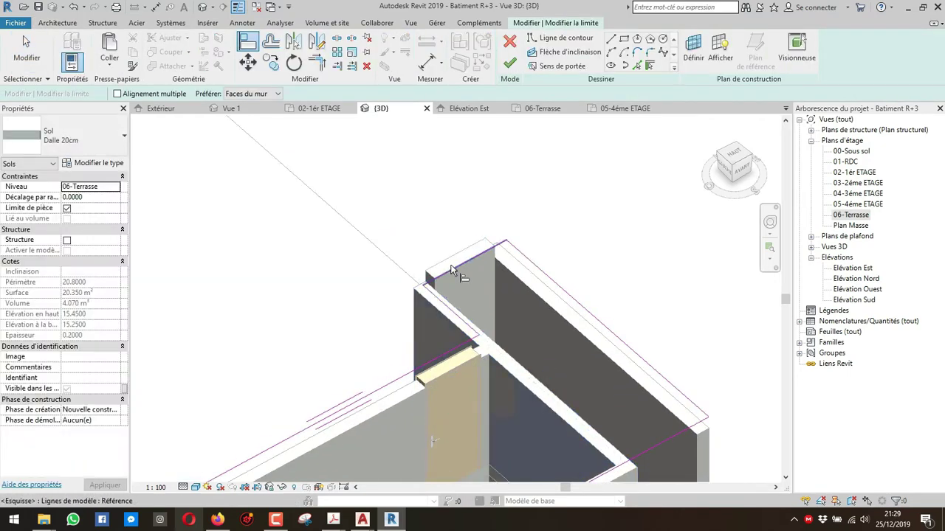
left_click(453, 269)
left_click(509, 65)
key("Escape")
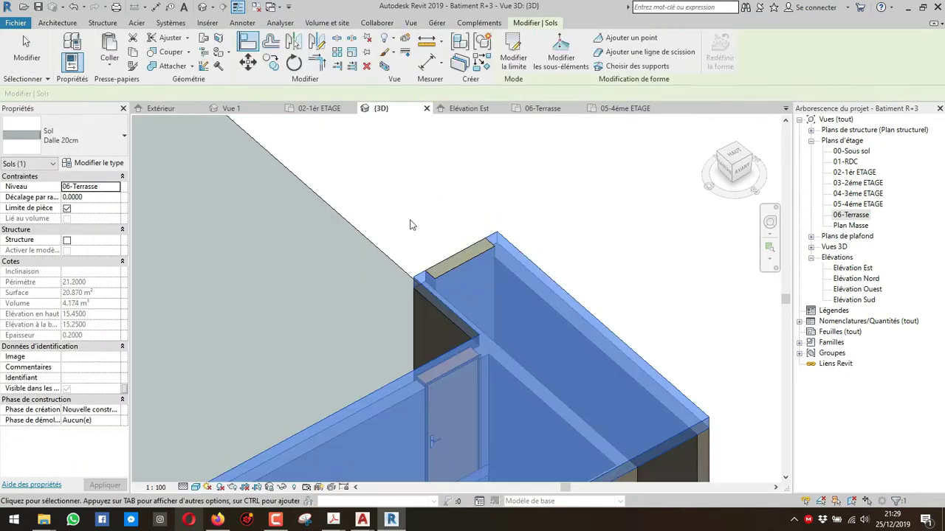
key("Escape")
Attach the top of the LANTRNEAU shaft's north wall to the covering slab.
left_click(452, 263)
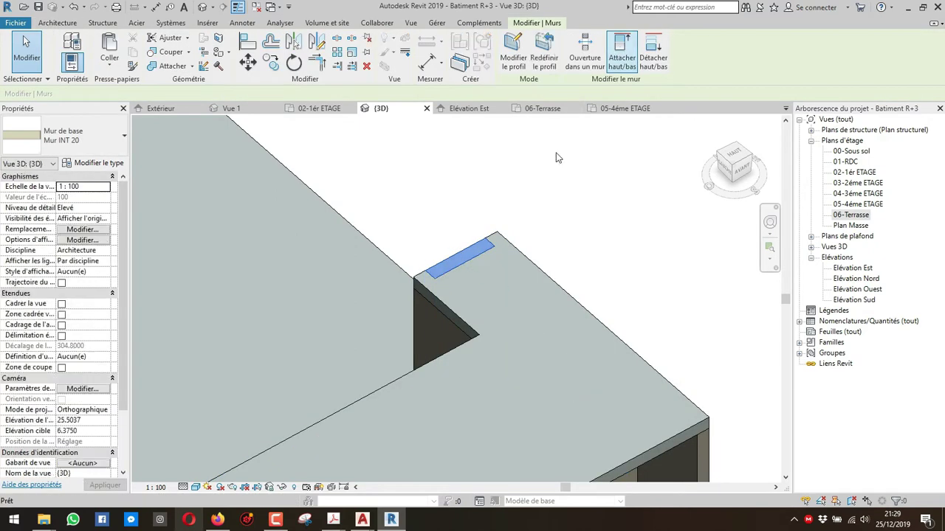
key("Escape")
scroll(448, 310, "down", 2)
middle_click_drag(451, 310, 421, 295, "shift")
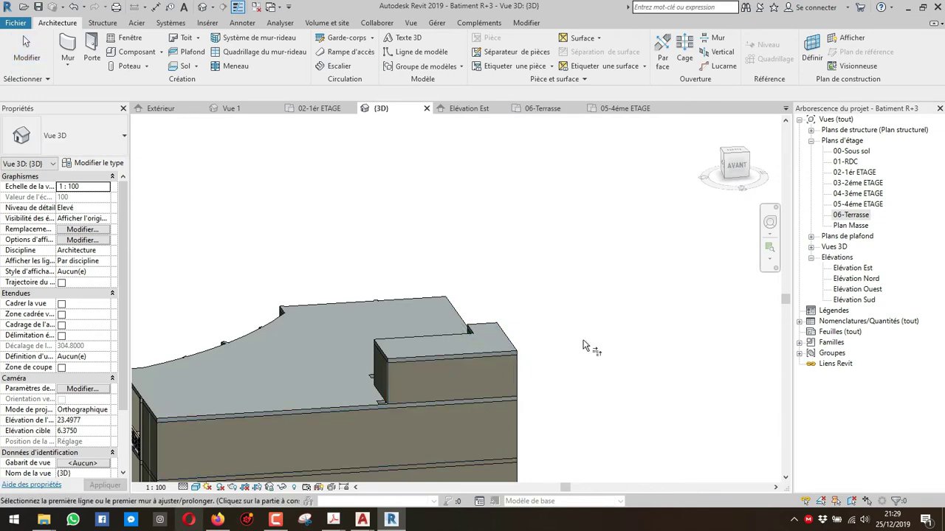
middle_click_drag(390, 361, 421, 219, "shift")
left_click(547, 107)
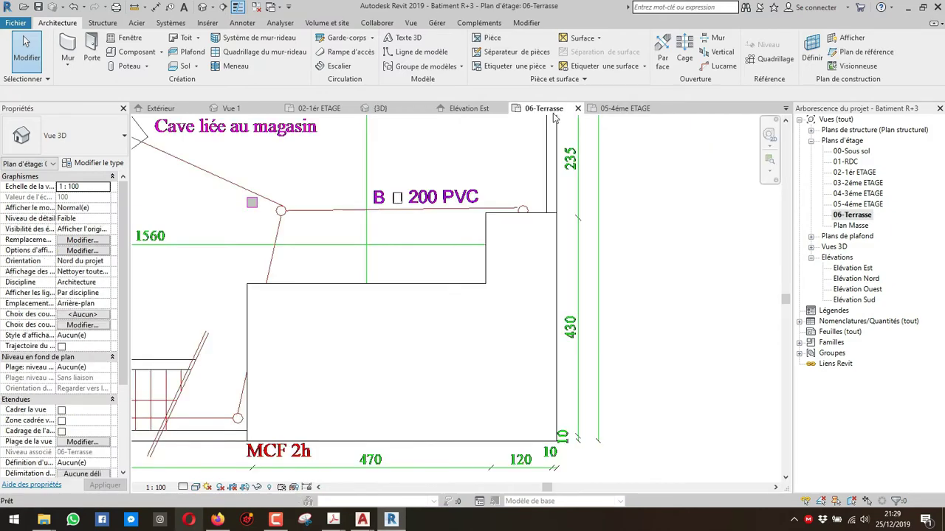
left_click(625, 108)
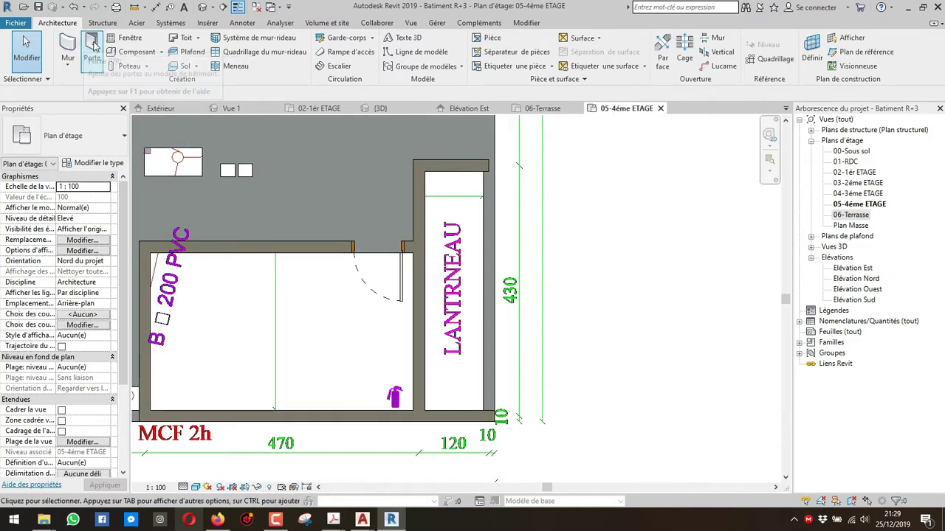
left_click(123, 37)
key("Escape")
key("Escape")
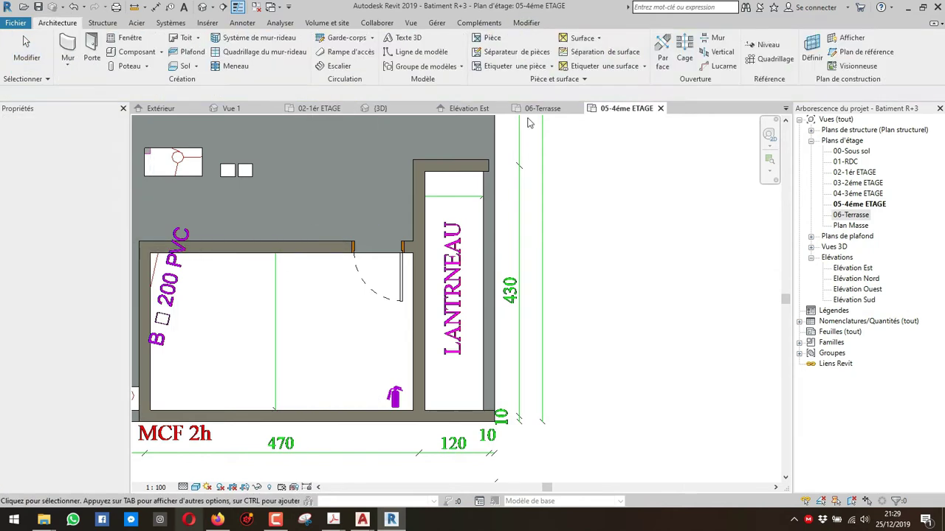
Enable a section box in the 3D view and pull its west face inwards to cut through the building.
left_click(377, 109)
left_click(709, 198)
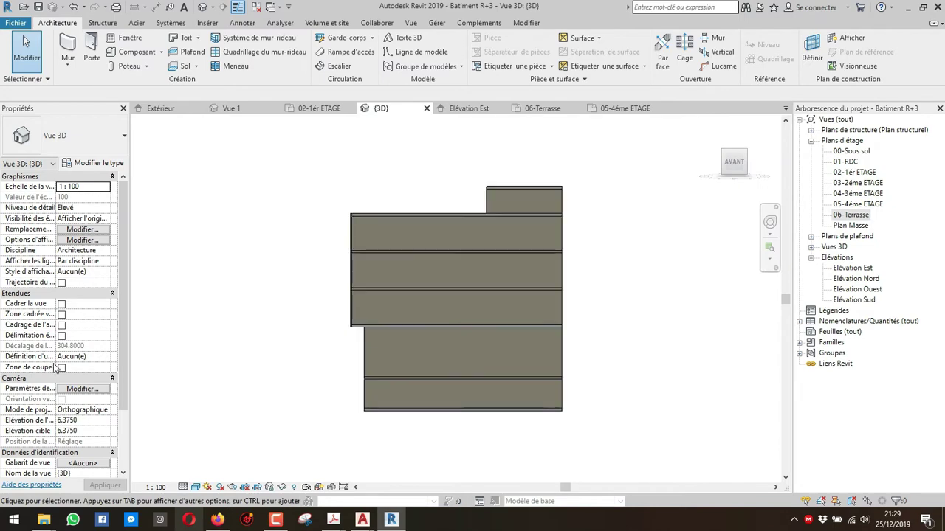
left_click(426, 175)
left_click_drag(340, 298, 517, 293)
middle_click_drag(518, 294, 677, 316, "shift")
Try to copy the 01-RDC stair window and paste it aligned to levels 05-4éme ETAGE and 06-Terrasse.
left_click(619, 338)
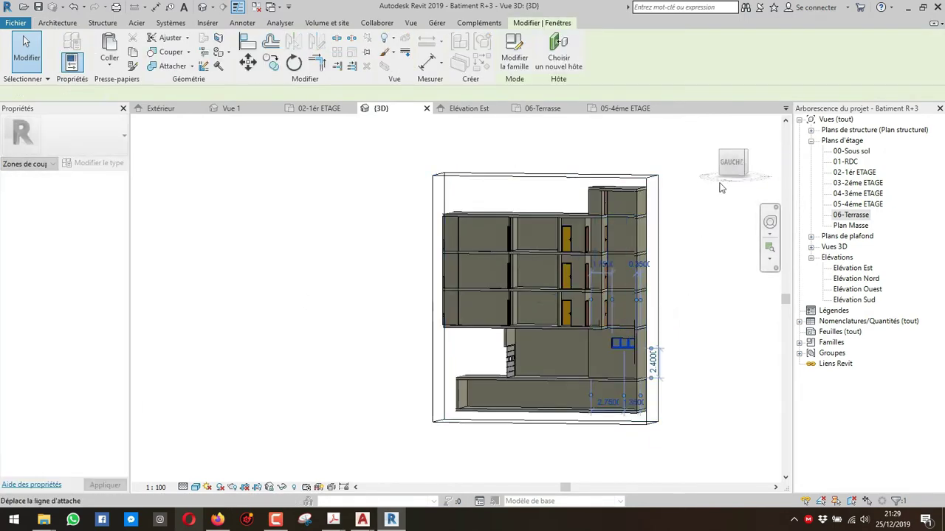
left_click(728, 163)
scroll(454, 303, "down", 6)
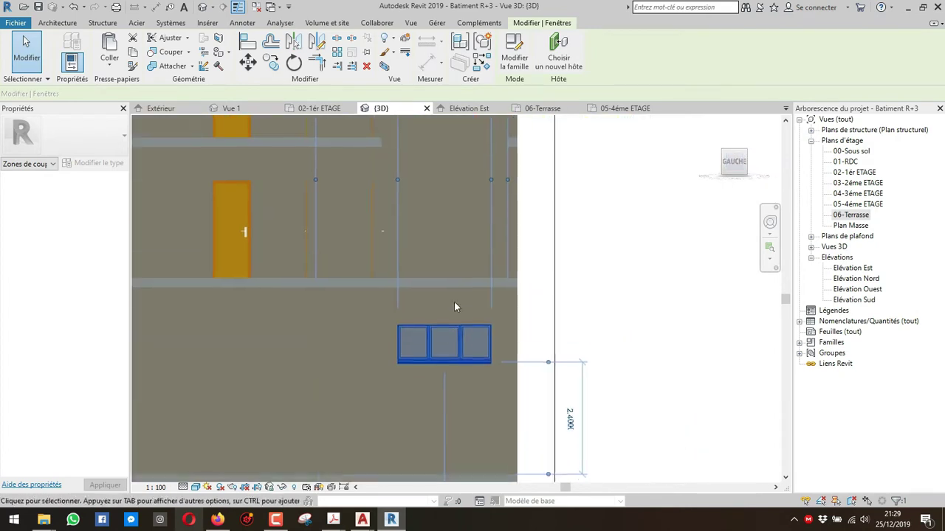
left_click(133, 53)
left_click(114, 67)
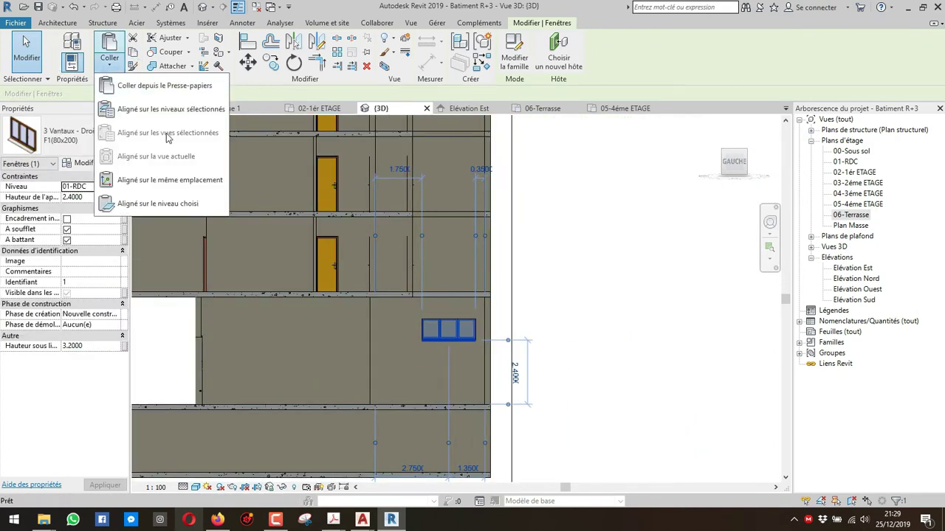
left_click(164, 110)
left_click_drag(435, 219, 436, 208)
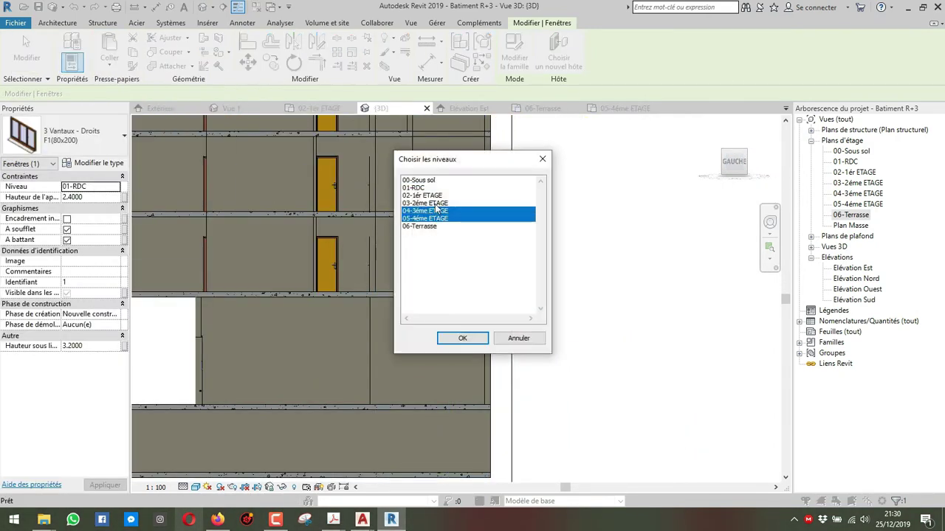
left_click(430, 227)
left_click(473, 336)
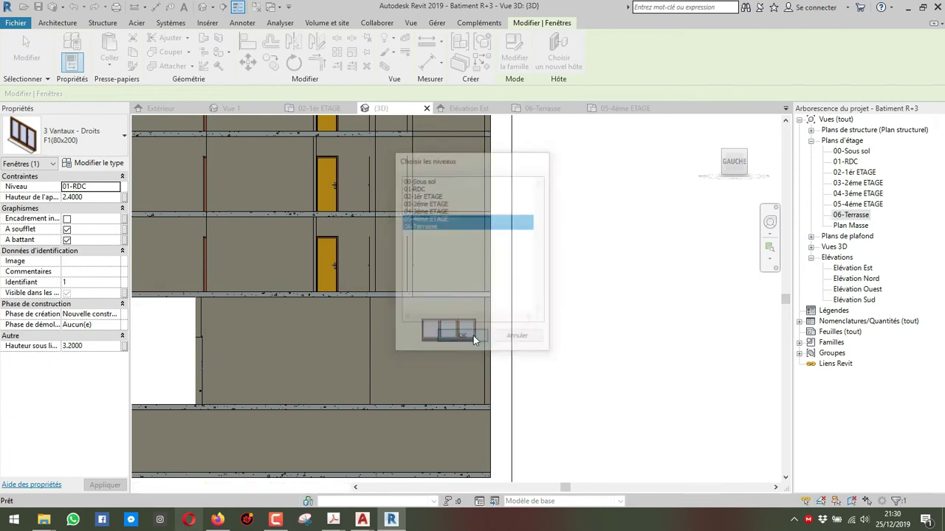
scroll(444, 276, "down", 1)
middle_click_drag(454, 222, 456, 328)
middle_click_drag(444, 295, 436, 221)
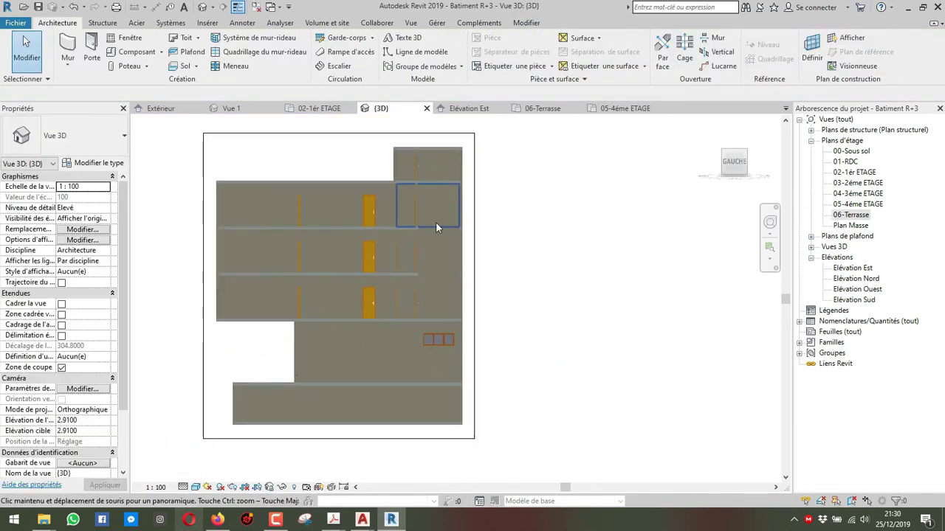
scroll(451, 340, "up", 3)
Copy the 01-RDC stair window and paste it aligned to level 02-1ér ETAGE.
left_click(450, 340)
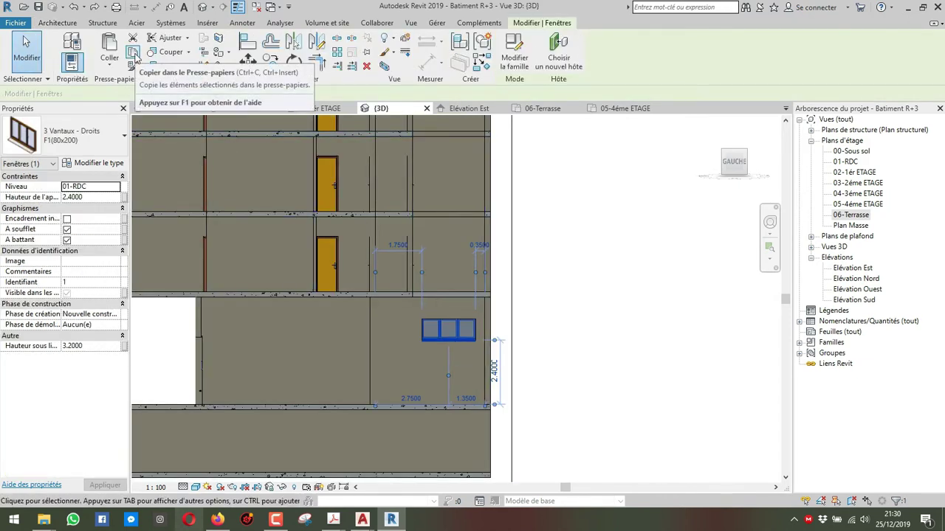
left_click(135, 58)
left_click(109, 66)
left_click(168, 106)
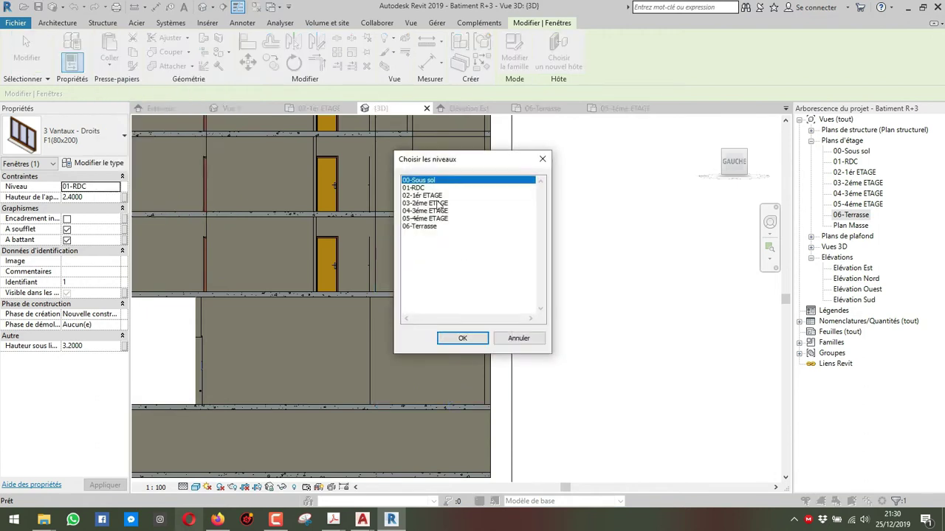
left_click(434, 195)
left_click(463, 339)
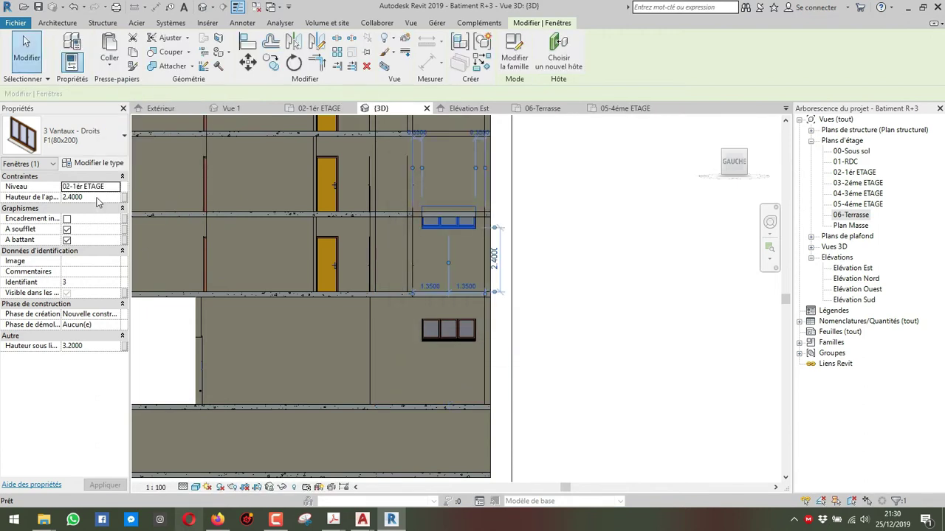
Set the sill height of the 02-1ér ETAGE stair window to 1.2 m.
left_click(96, 197)
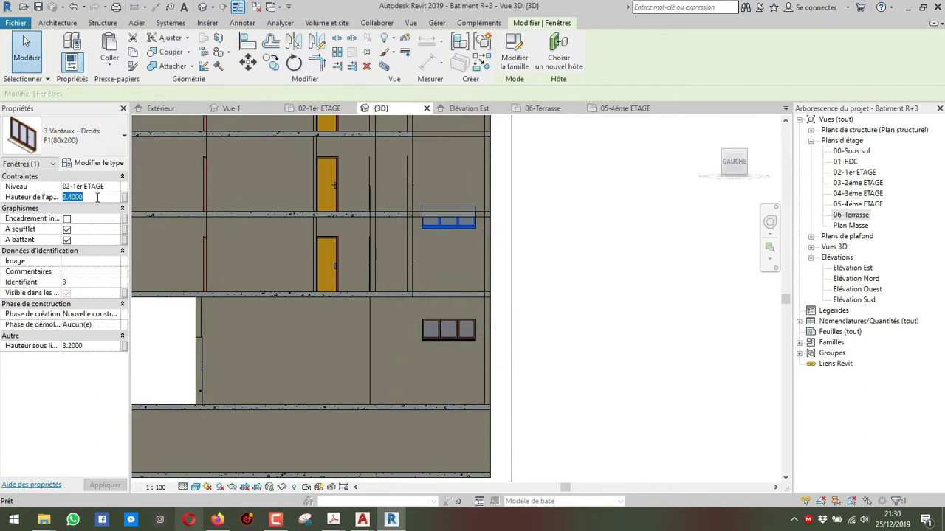
type("1.2")
key("Return")
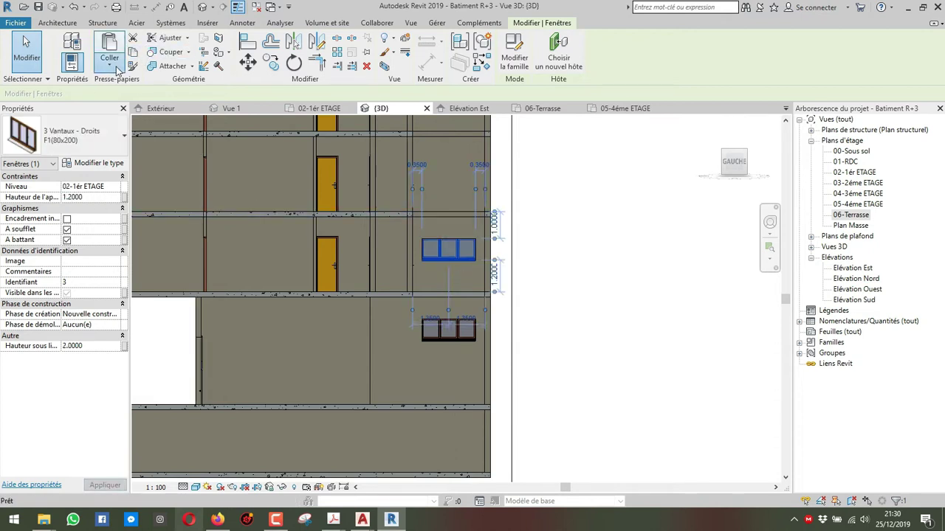
Paste copies of the 02-1ér ETAGE stair window aligned to levels 03-2éme, 04-3éme and 05-4éme ETAGE.
left_click(116, 69)
left_click(169, 131)
left_click_drag(430, 203, 435, 214)
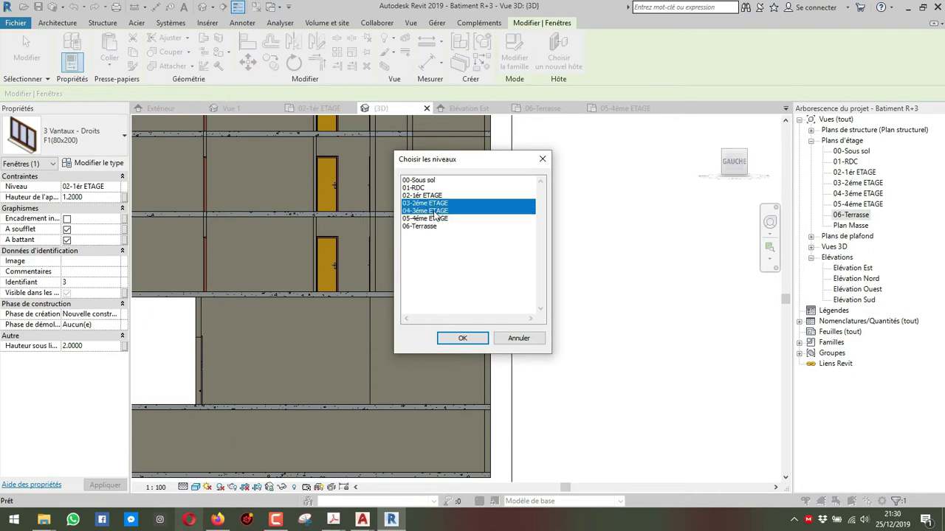
left_click(463, 338)
scroll(459, 297, "down", 4)
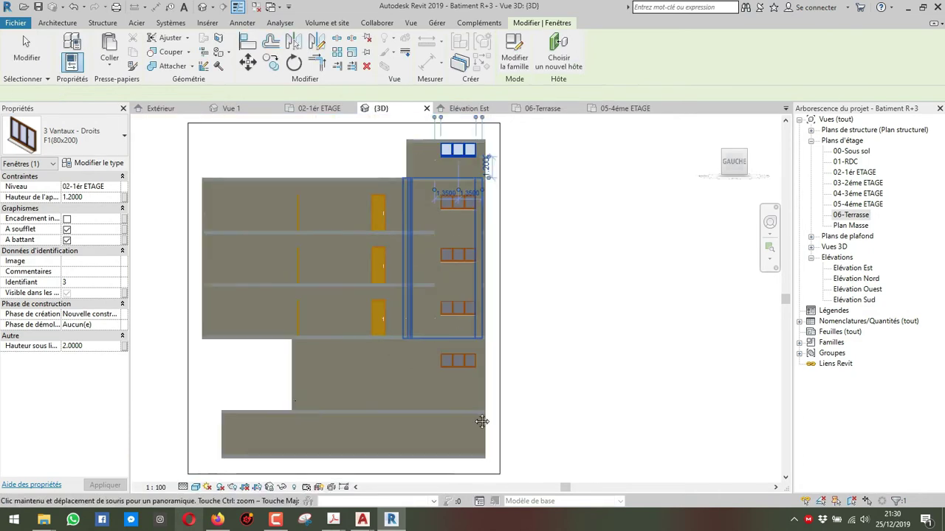
key("Escape")
Check the sill height of the stair window on level 05-4éme ETAGE.
scroll(460, 297, "up", 2)
left_click(465, 281)
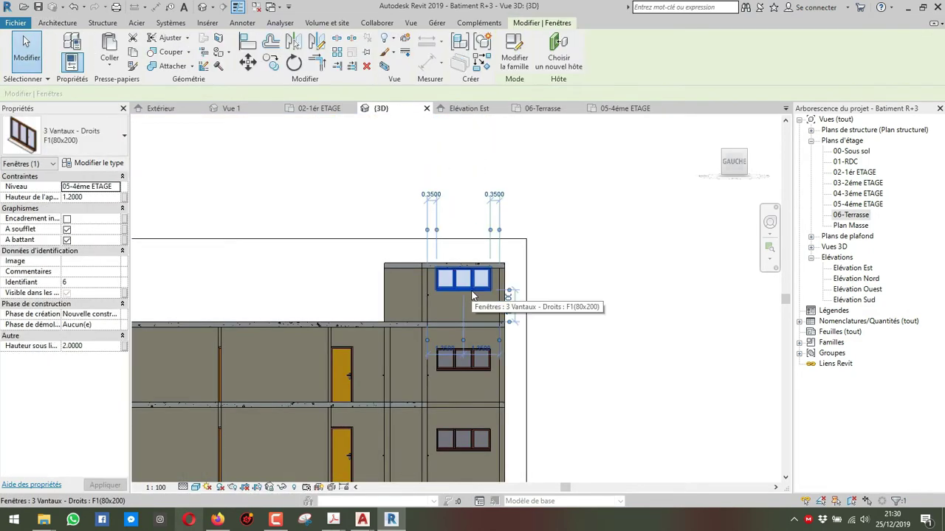
left_click(100, 195)
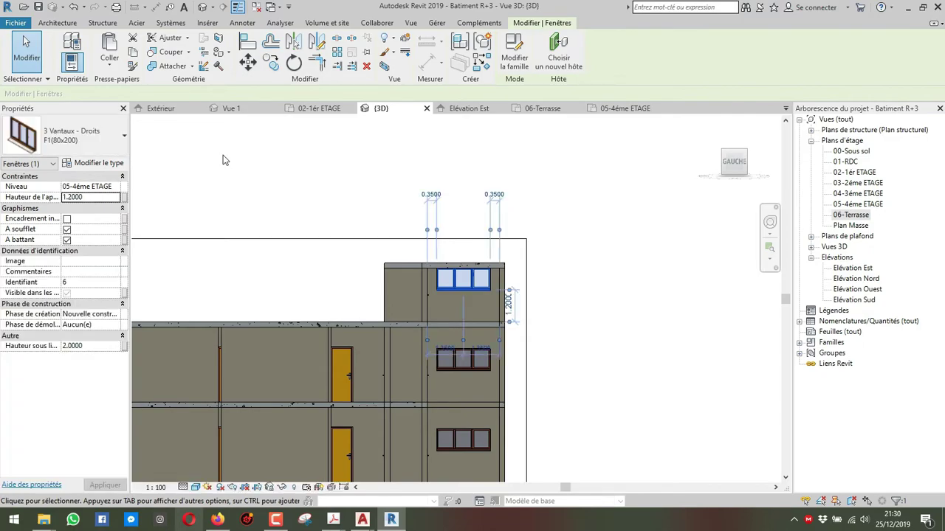
Switch to AutoCAD, measure the top-floor window's sill height on the section with a linear dimension, and return to Revit.
key("alt+Tab")
scroll(317, 225, "down", 10)
scroll(295, 199, "up", 7)
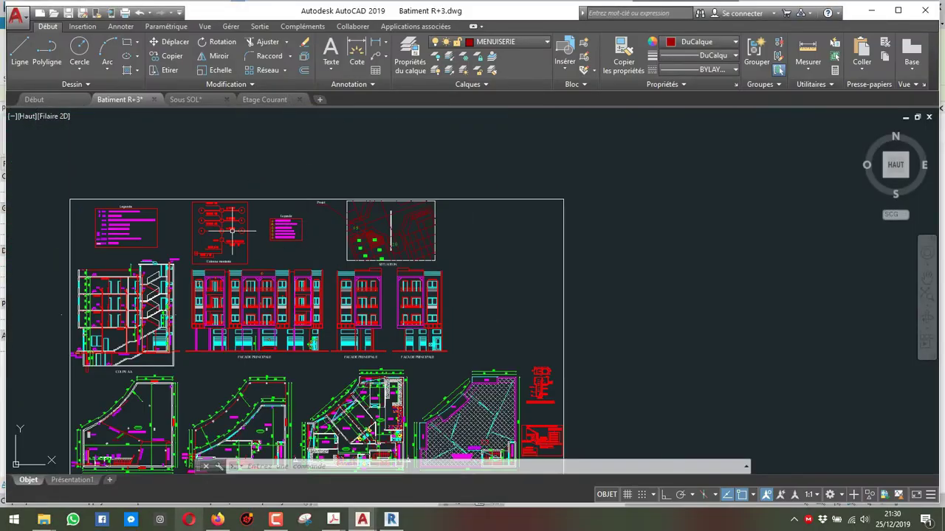
scroll(232, 231, "up", 8)
type("LI")
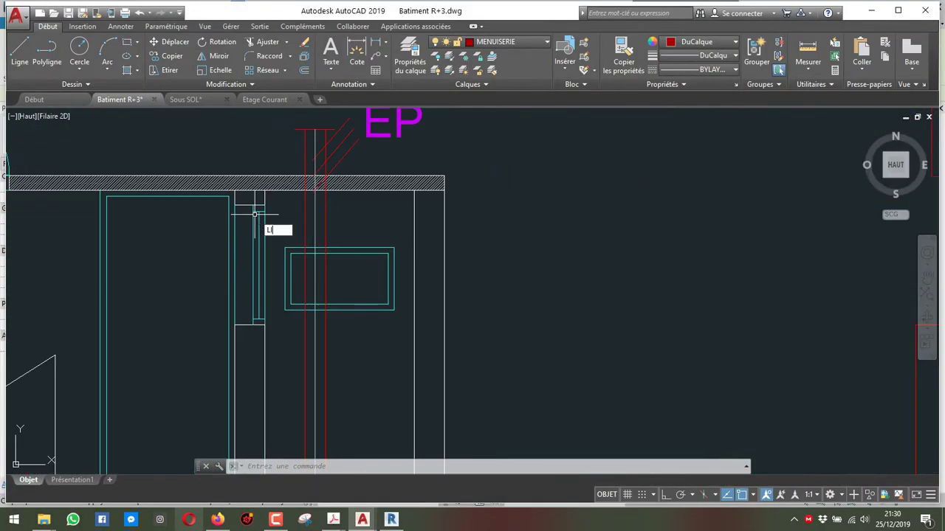
type("N")
key("Return")
middle_click_drag(264, 255, 270, 177)
left_click(271, 246)
left_click(271, 426)
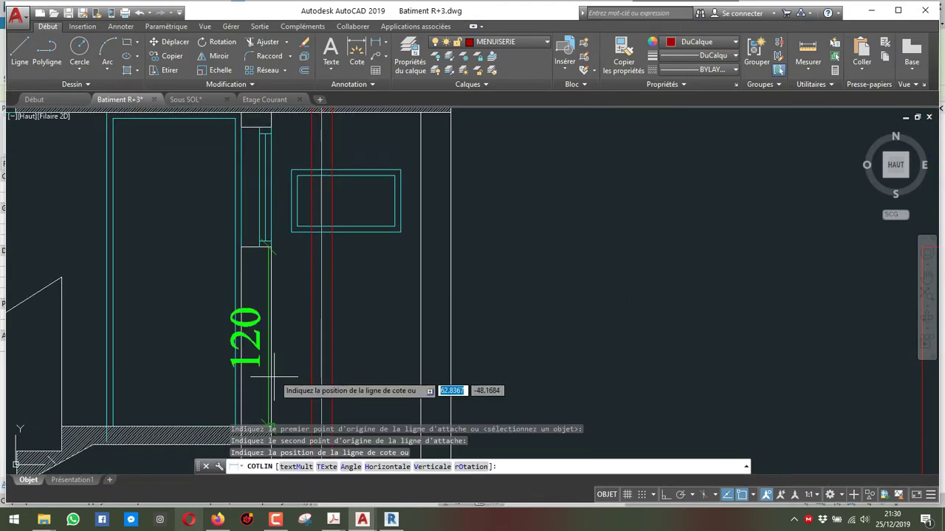
key("Escape")
key("Escape")
scroll(335, 257, "down", 8)
key("alt+Tab")
Turn off the section box so the 3D view shows the whole building.
left_click(342, 251)
scroll(446, 257, "down", 3)
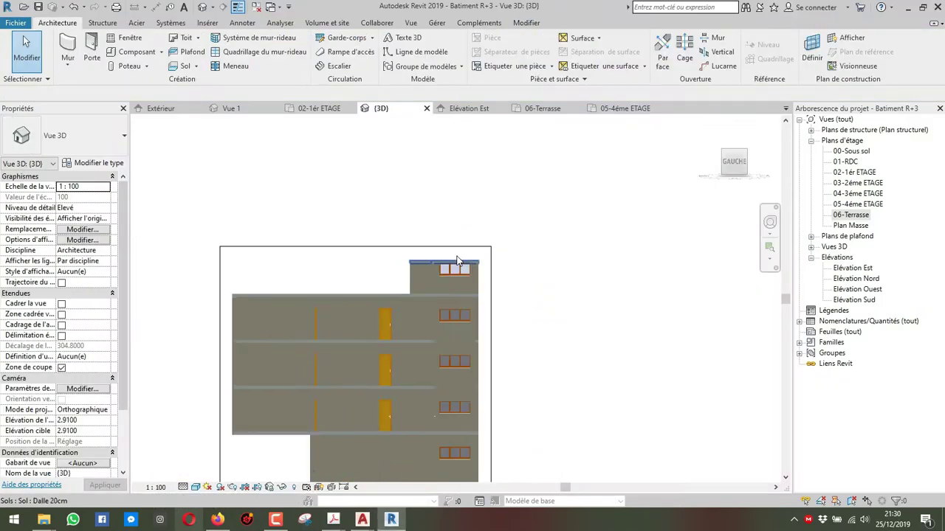
middle_click_drag(458, 259, 158, 315, "shift")
middle_click_drag(363, 266, 464, 98, "shift")
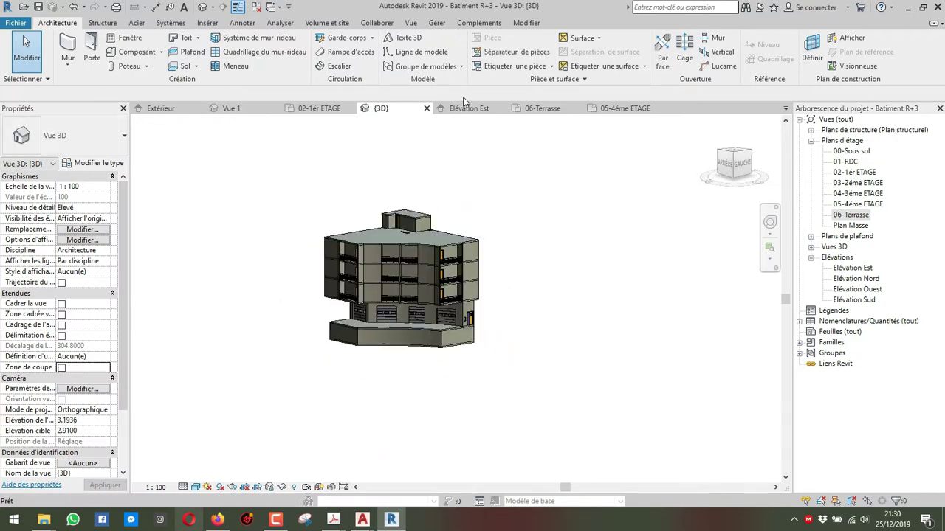
Open the 02-1ér ETAGE plan and change its visual style to one without floor shading.
left_click(322, 108)
scroll(296, 192, "down", 2)
middle_click_drag(247, 214, 406, 327)
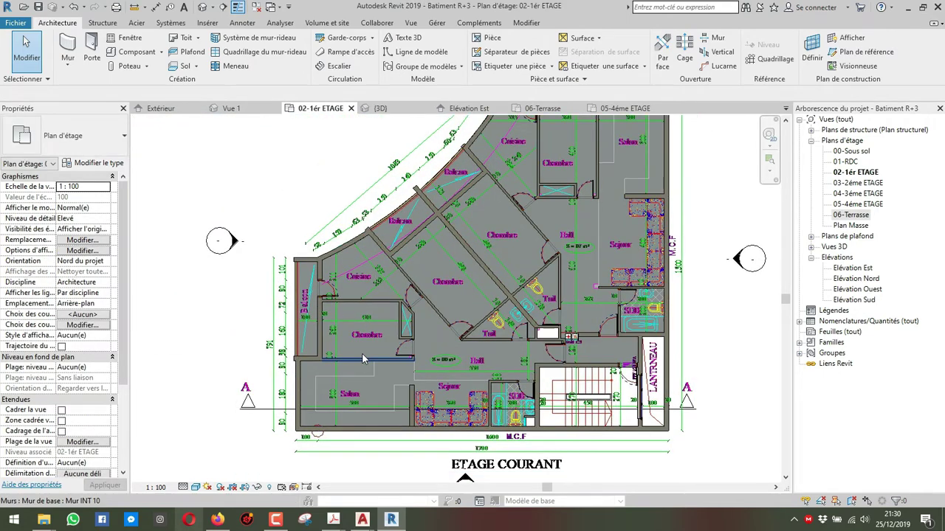
left_click(196, 488)
left_click(221, 419)
Start the Window tool for the slanted wall of the Cuisine near the Salon and open the window type properties.
scroll(362, 308, "up", 4)
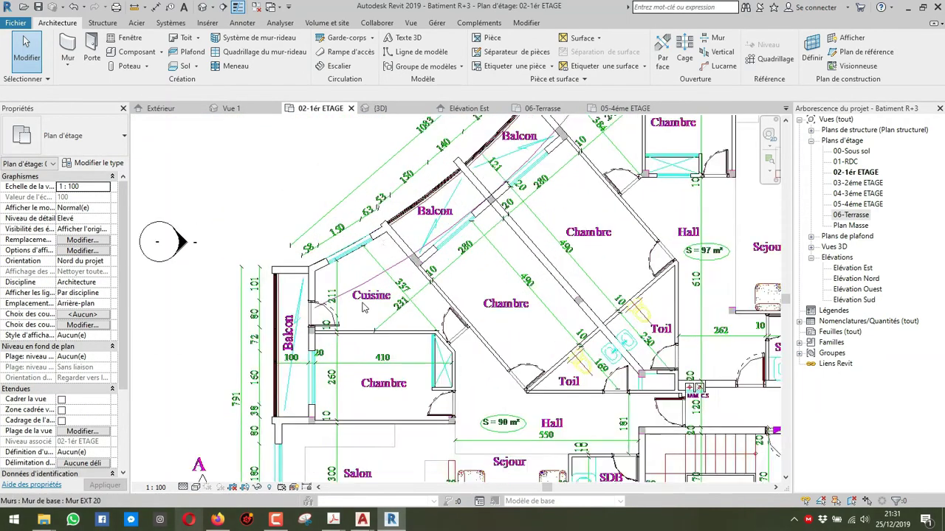
middle_click_drag(347, 246, 254, 385)
middle_click_drag(565, 175, 442, 206)
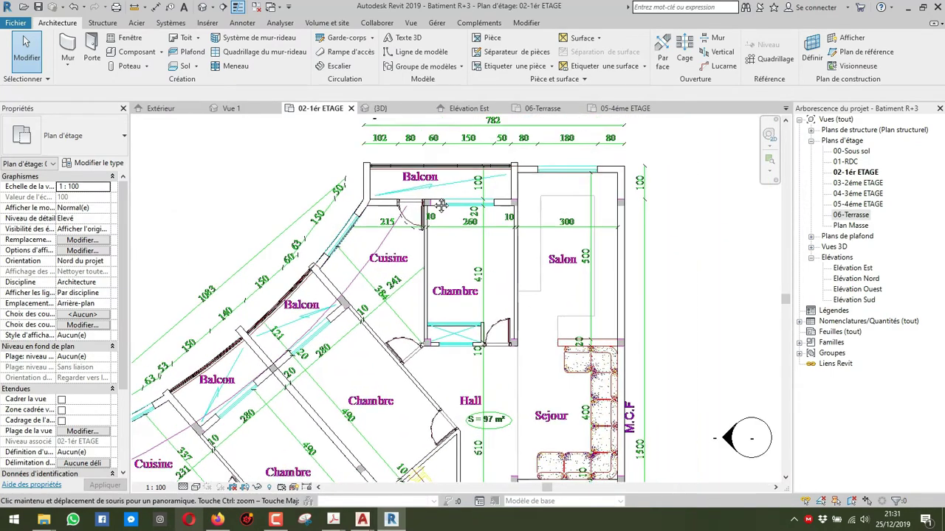
left_click(127, 38)
scroll(323, 251, "up", 2)
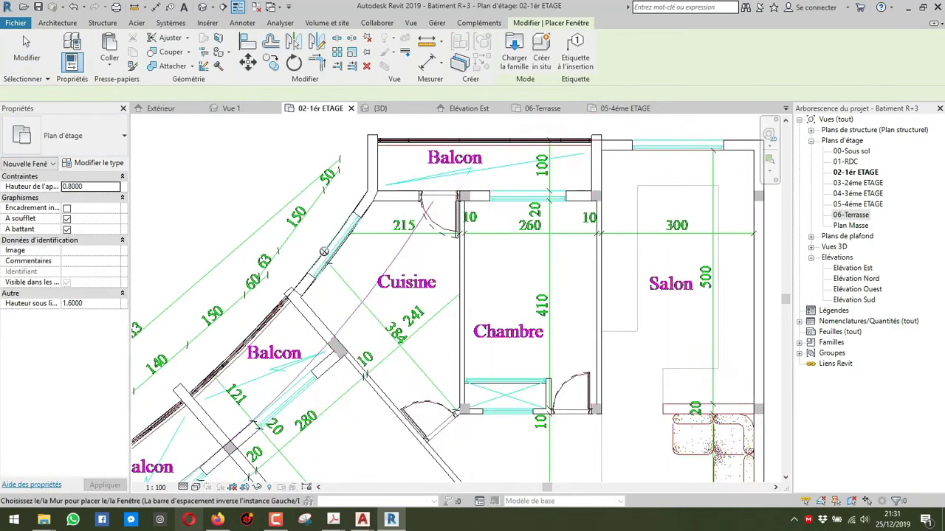
scroll(323, 251, "up", 2)
left_click(94, 162)
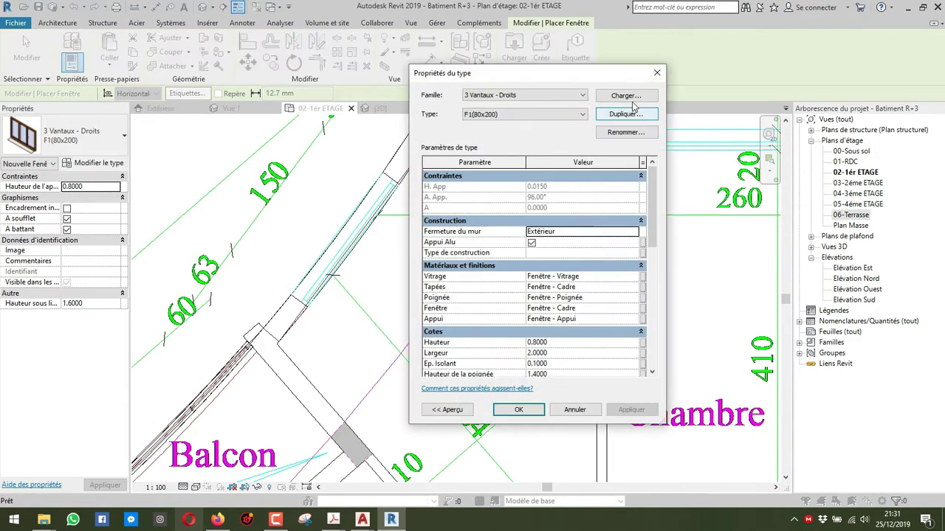
Load the 2 Vantaux - Droits window family with type 0.90m x 1.15m - Appui Alu from the Fenêtres > Simples library folder.
left_click(630, 95)
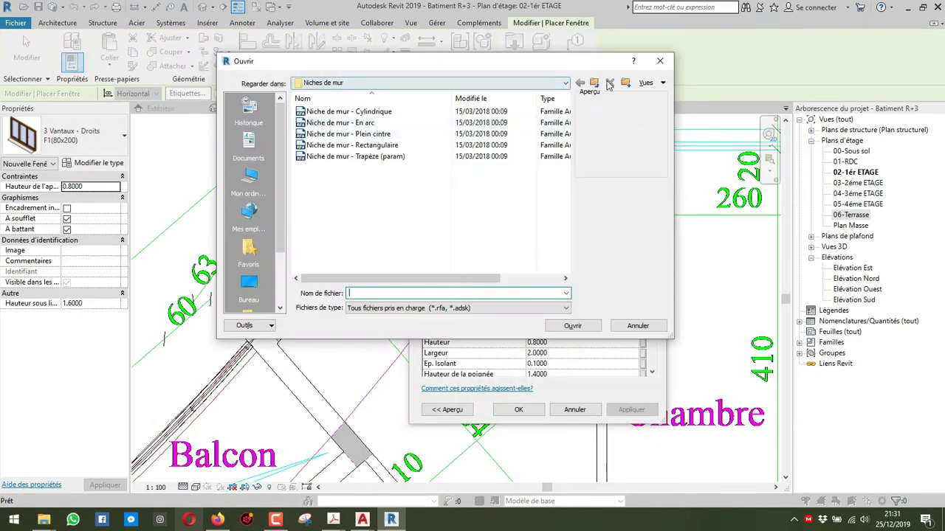
left_click(595, 83)
left_click(595, 83)
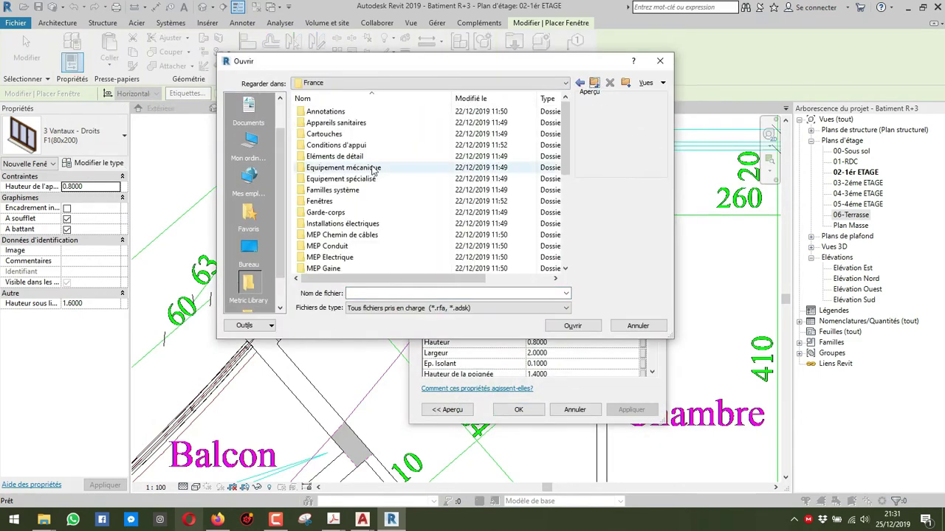
double_click(324, 201)
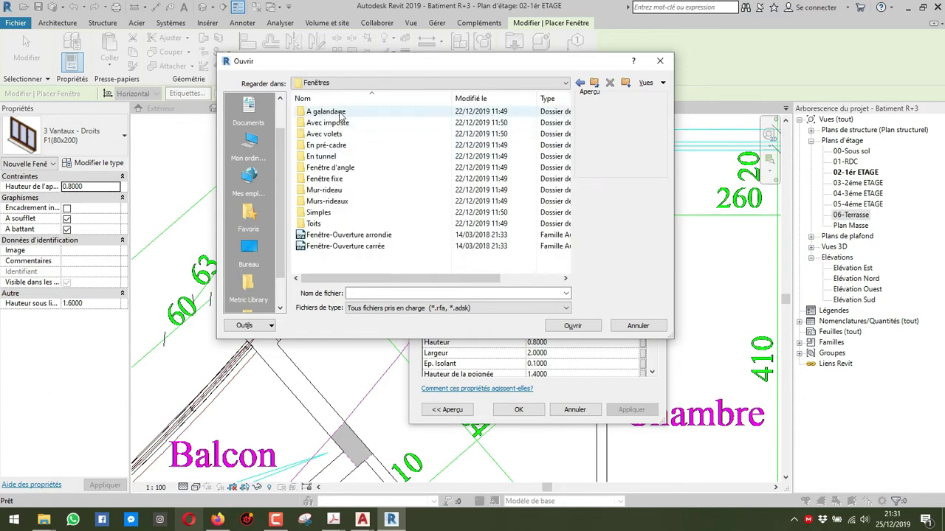
double_click(321, 213)
left_click(343, 113)
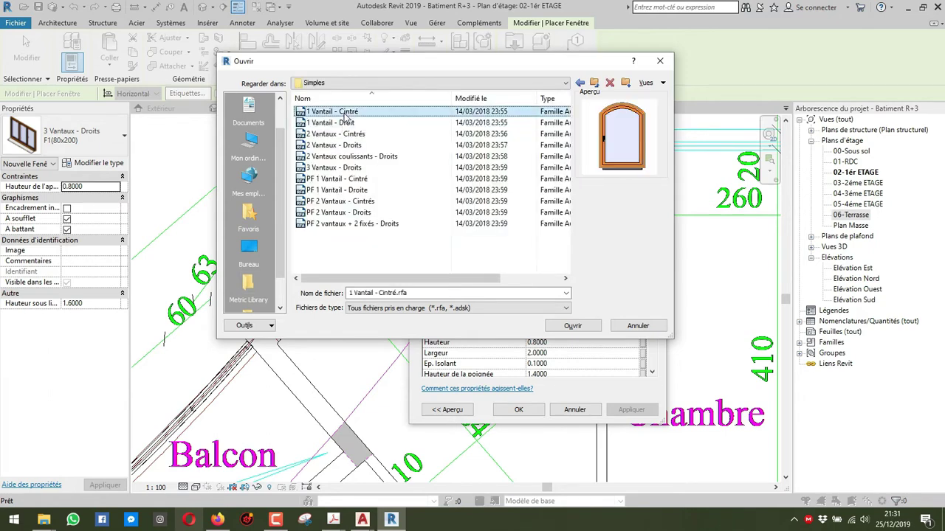
key("Down")
key("Down")
key("Down")
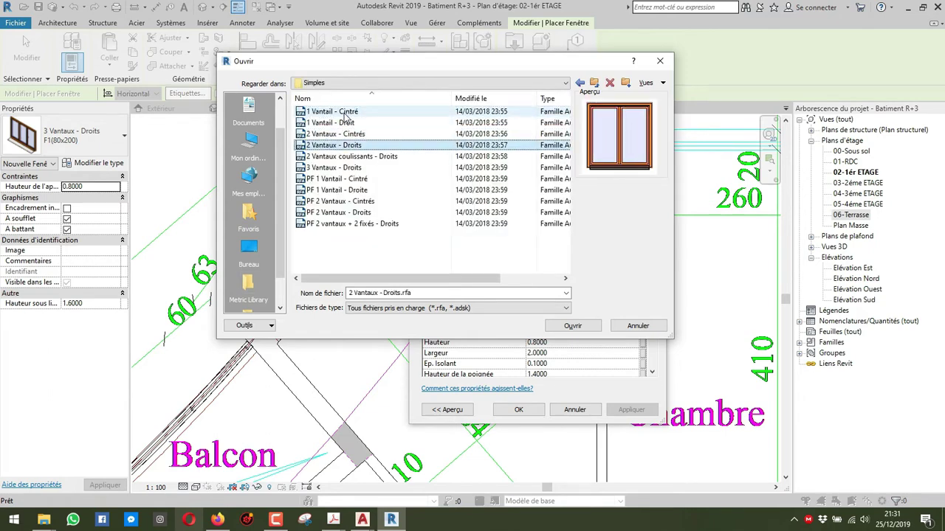
left_click(572, 326)
left_click(490, 249)
left_click(594, 312)
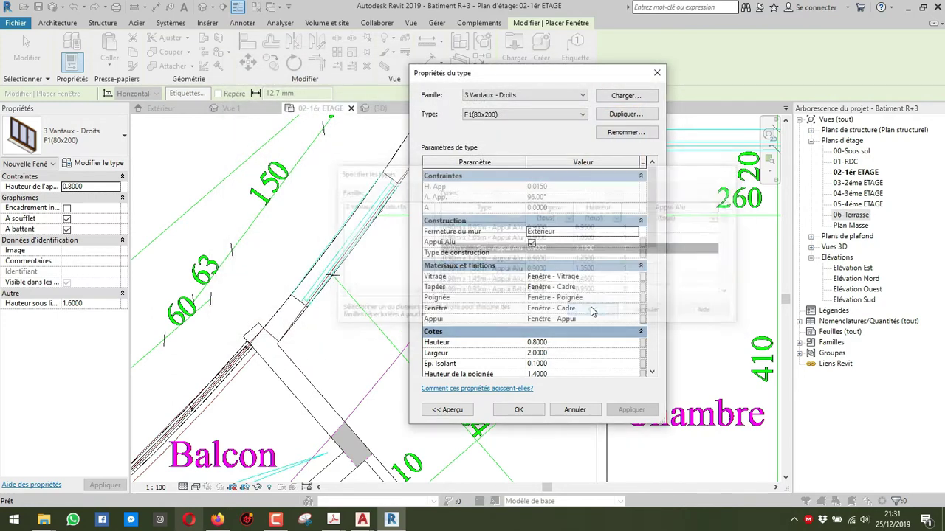
Start duplicating the window type, switch to AutoCAD, and measure the double-leaf façade window's height with a linear dimension.
left_click(621, 115)
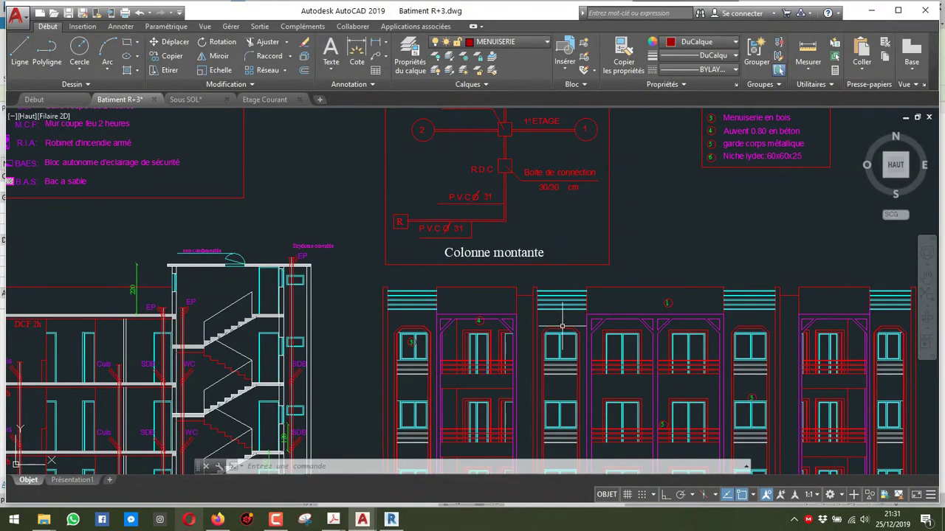
scroll(550, 319, "up", 4)
scroll(566, 305, "up", 2)
key("space")
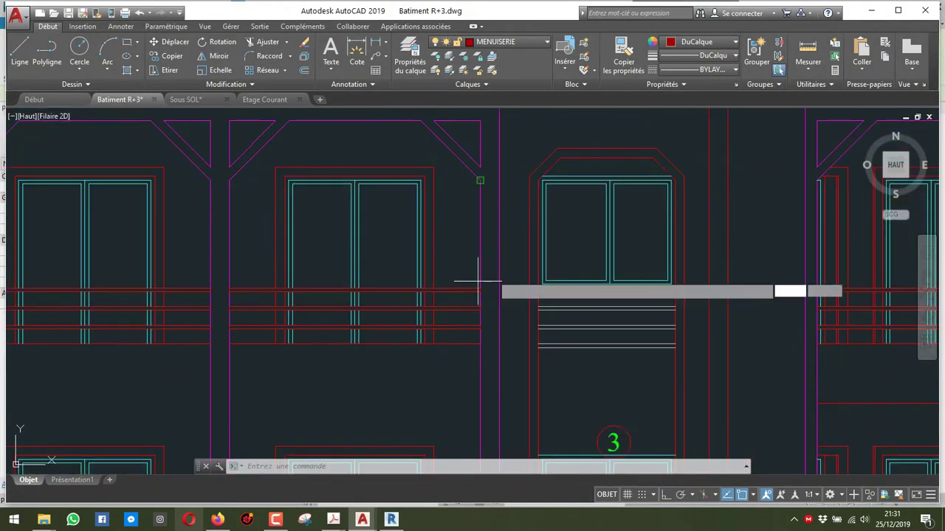
scroll(418, 196, "up", 2)
middle_click_drag(812, 130, 605, 135)
middle_click_drag(687, 158, 569, 169)
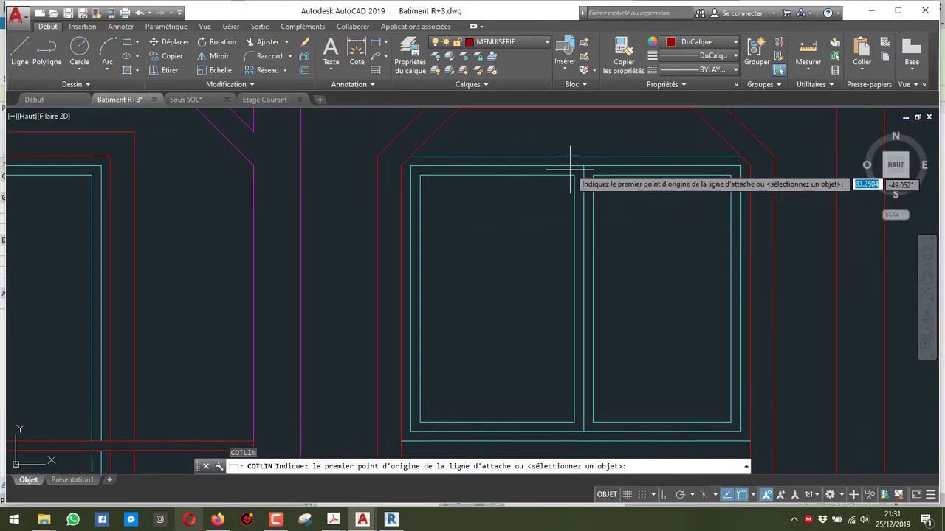
left_click(583, 155)
left_click(740, 432)
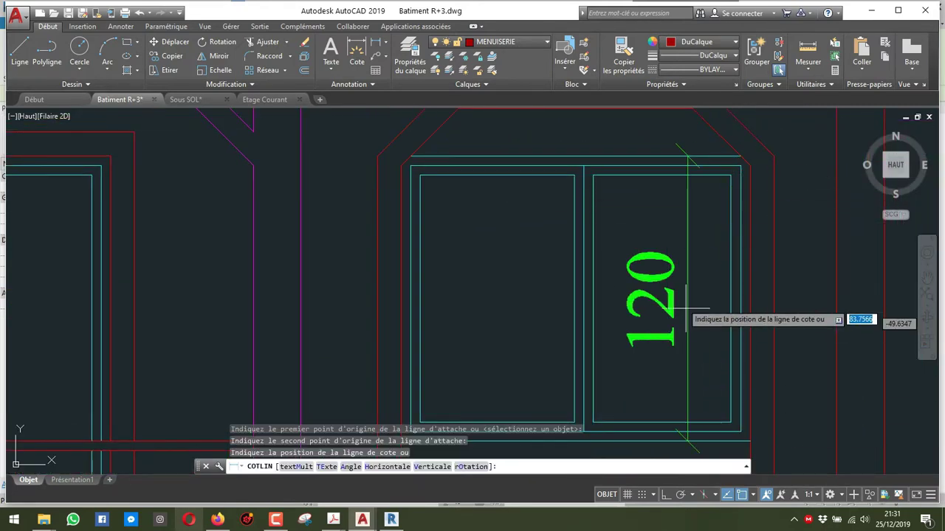
left_click(671, 289)
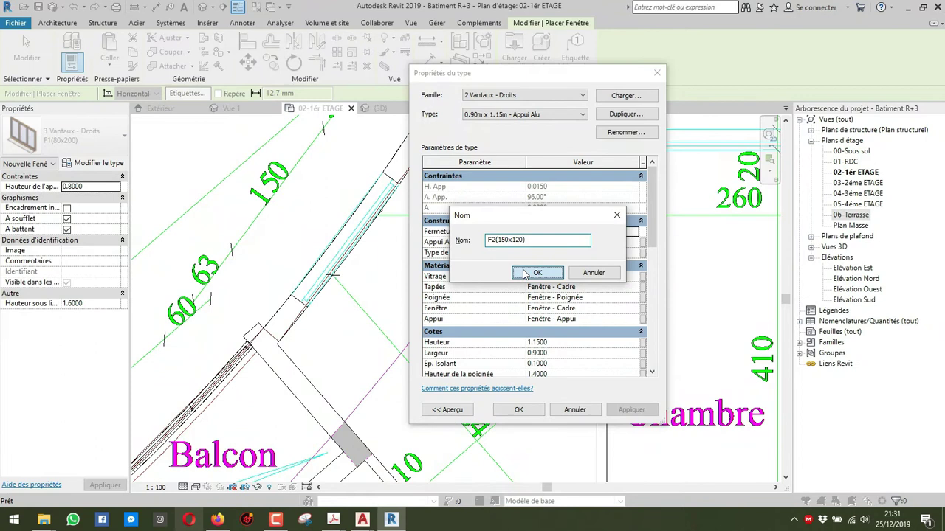
Return to Revit, name the duplicated window type F2(150x120), and set its height to 1.20 and width to 1.50.
left_click(524, 274)
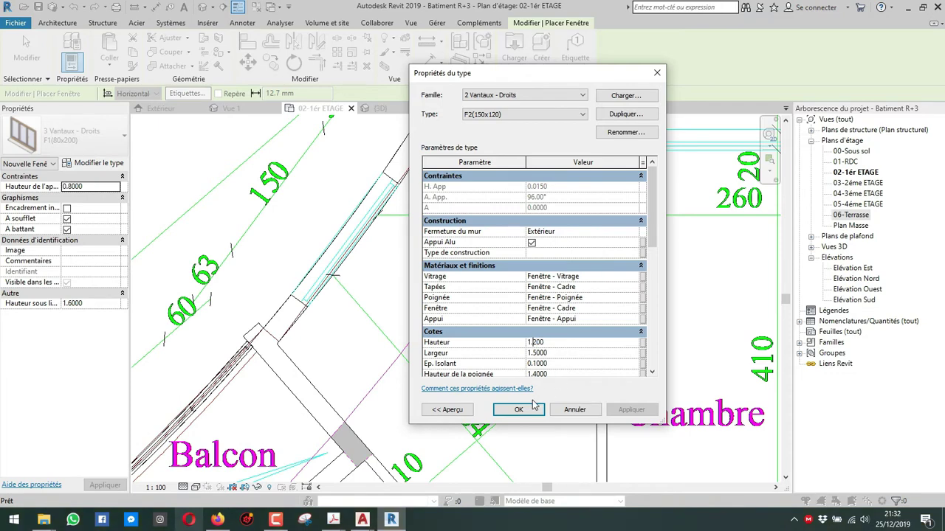
key("Return")
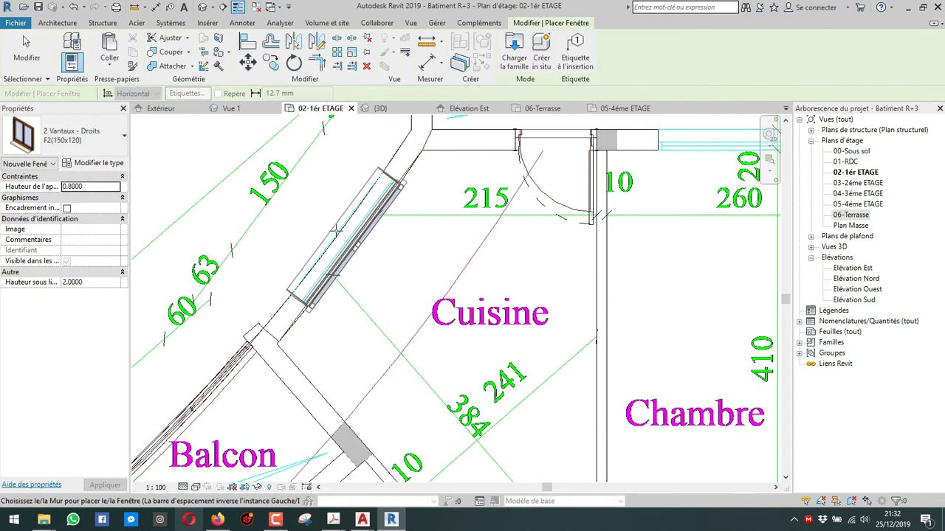
Try to place the F2(150x120) window in the Cuisine's slanted wall, including with a sill height of 1.00.
left_click(336, 230)
scroll(338, 236, "down", 3)
key("Escape")
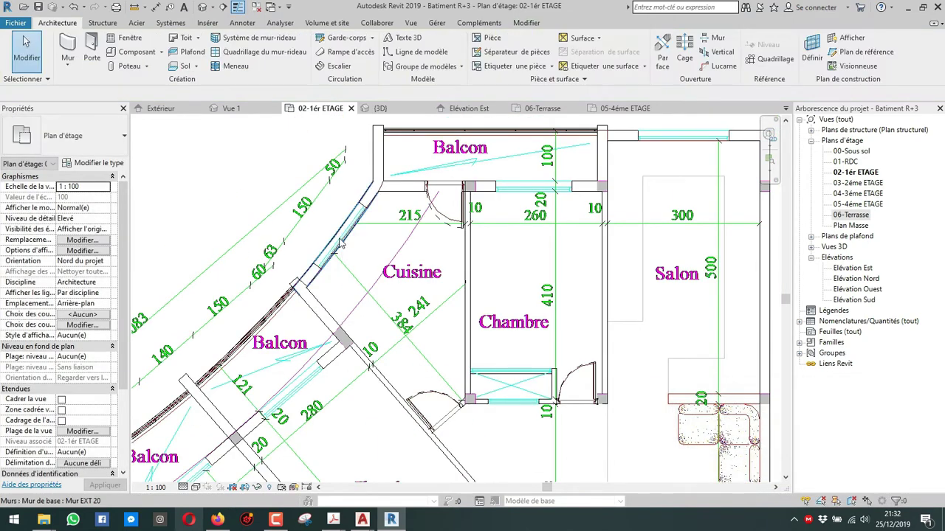
left_click(111, 41)
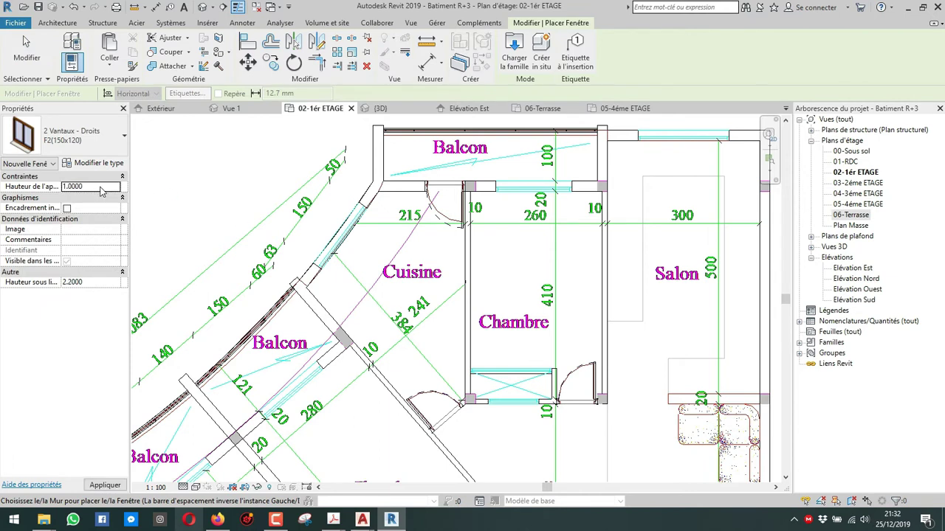
left_click(339, 236)
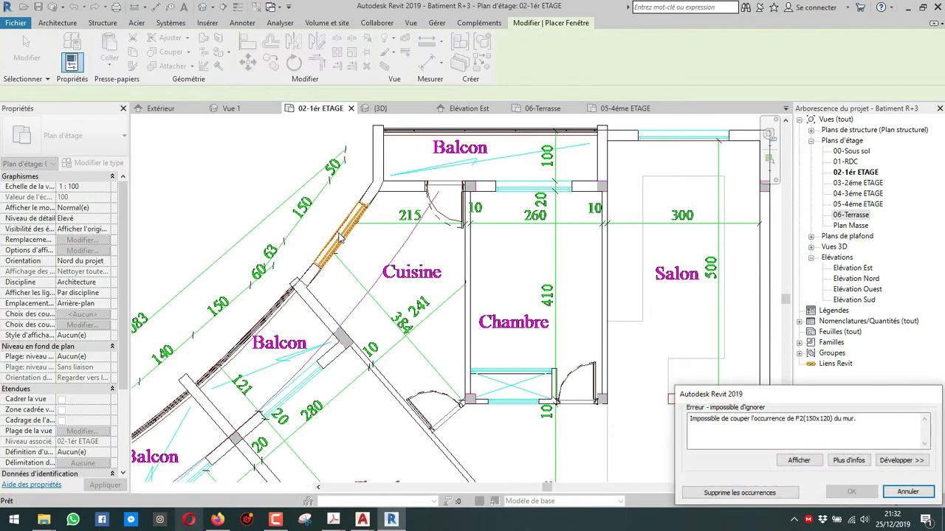
key("Escape")
Duplicate the window type as F3(180x120) with a width of 1.8 and place it centred in the Salon's outer wall.
middle_click_drag(528, 266, 233, 355)
scroll(418, 235, "up", 2)
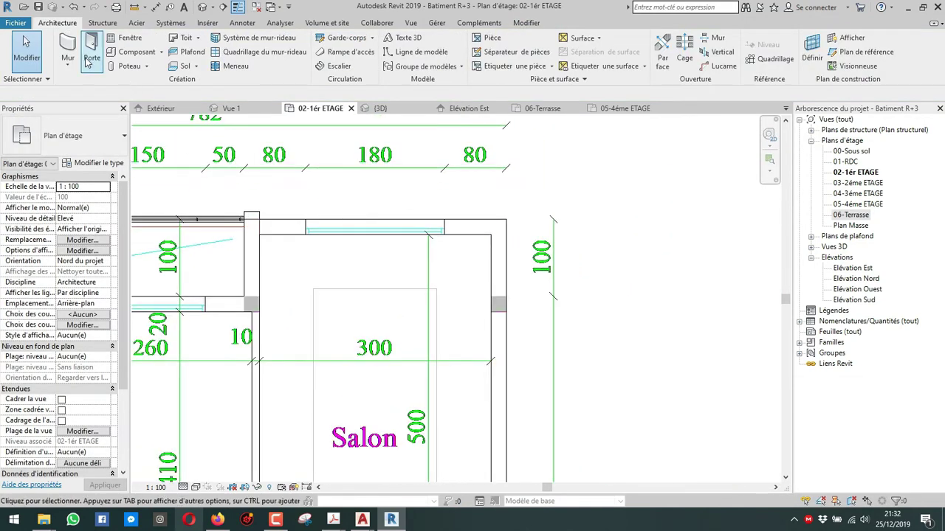
left_click(115, 43)
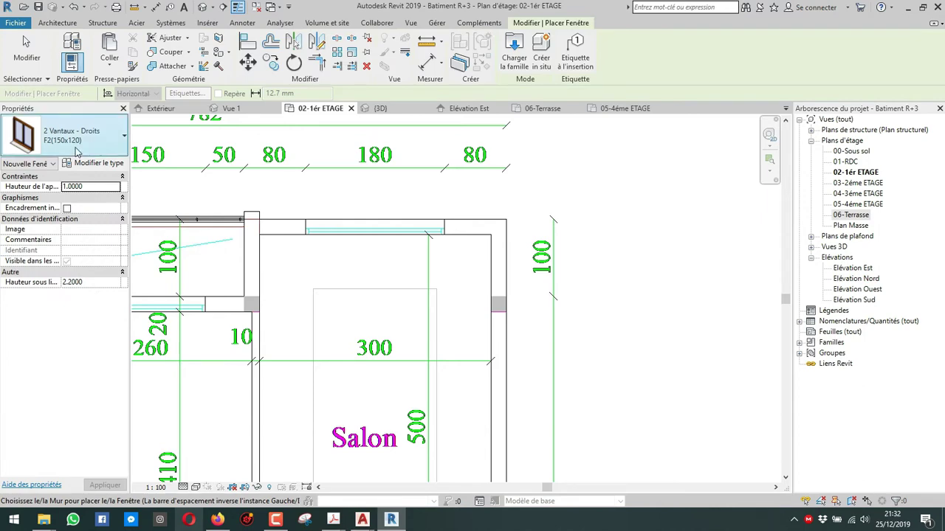
left_click(94, 164)
left_click(644, 116)
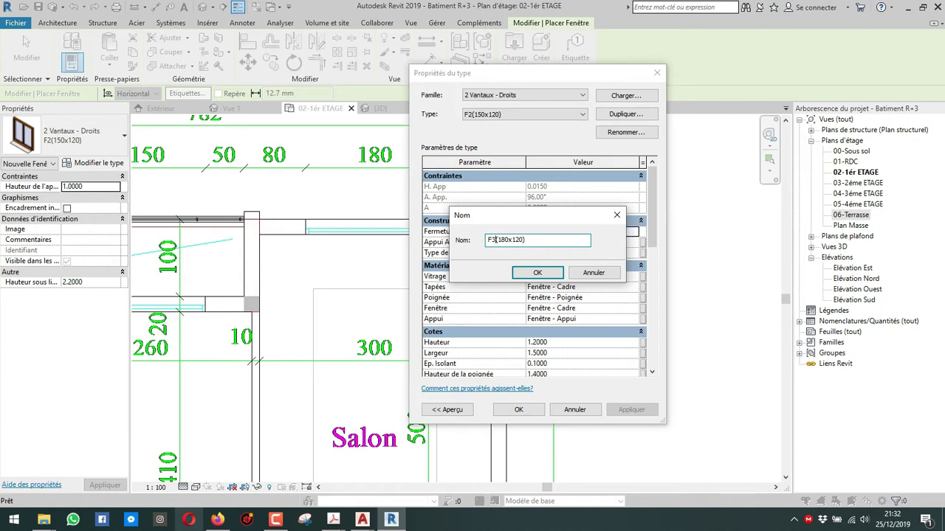
key("Return")
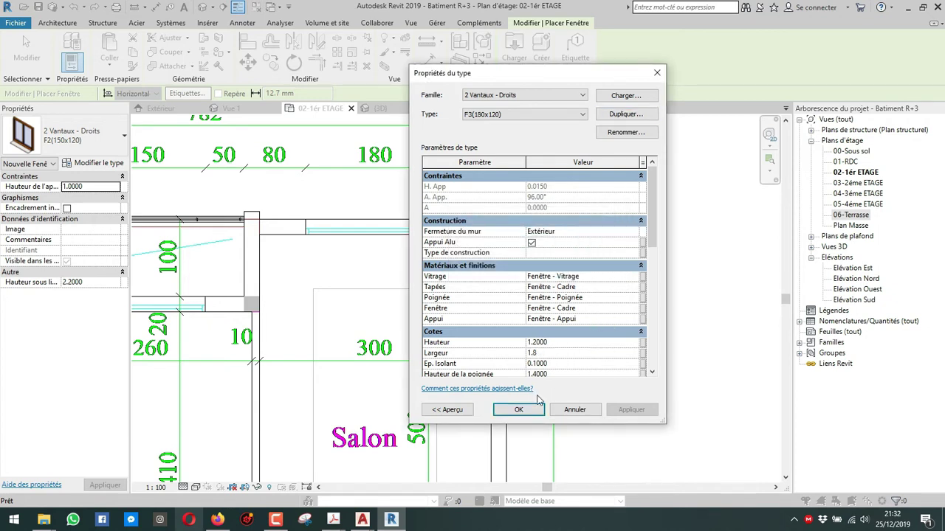
key("Return")
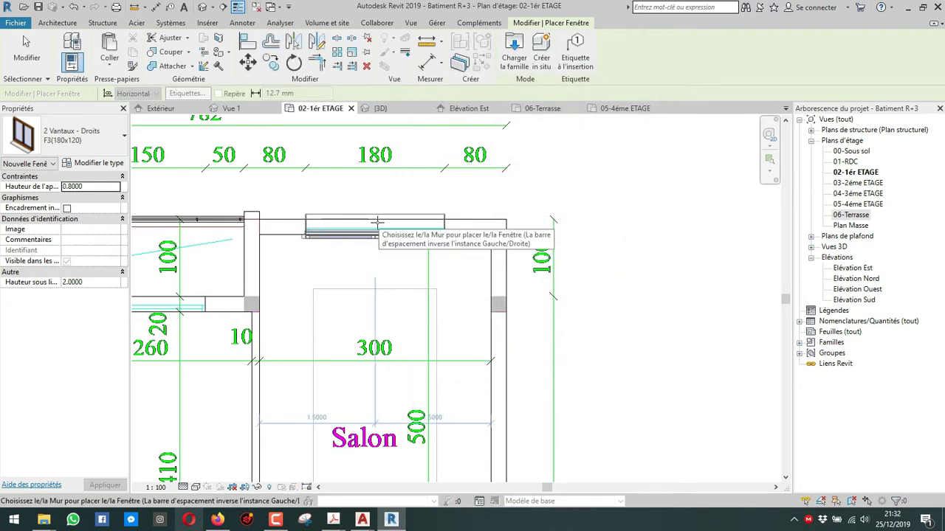
scroll(376, 222, "down", 4)
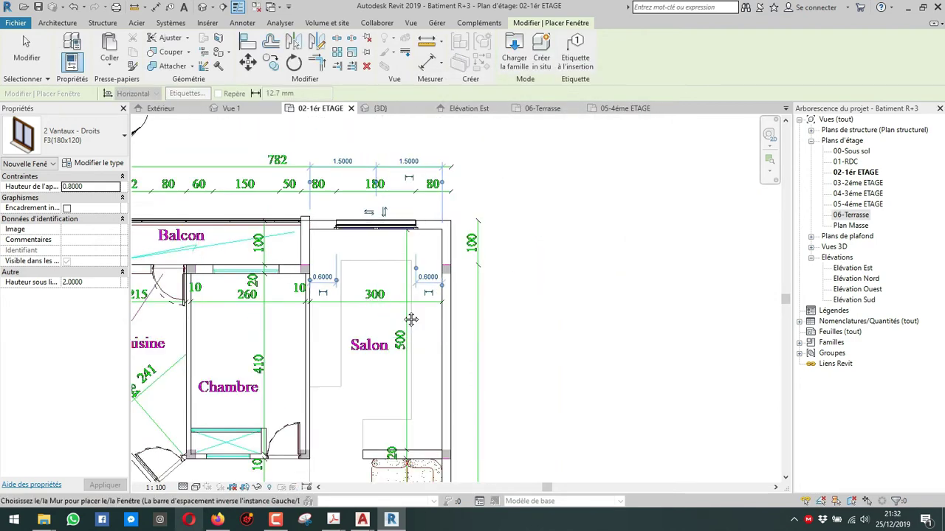
Place an F2(150x120) window in the wall between the Balcon and the Chambre next to the Salon.
middle_click_drag(405, 321, 592, 212)
middle_click_drag(434, 128, 426, 241)
scroll(425, 240, "up", 2)
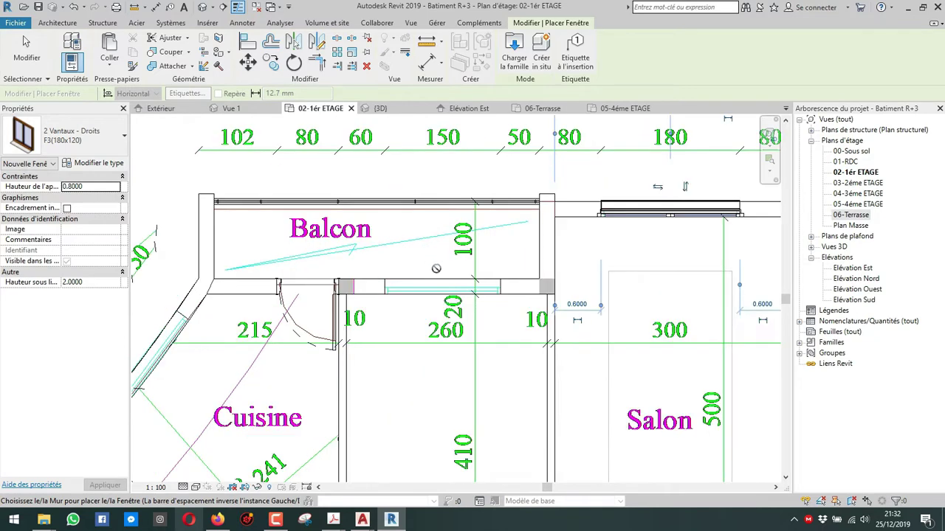
left_click(81, 135)
scroll(111, 243, "up", 1)
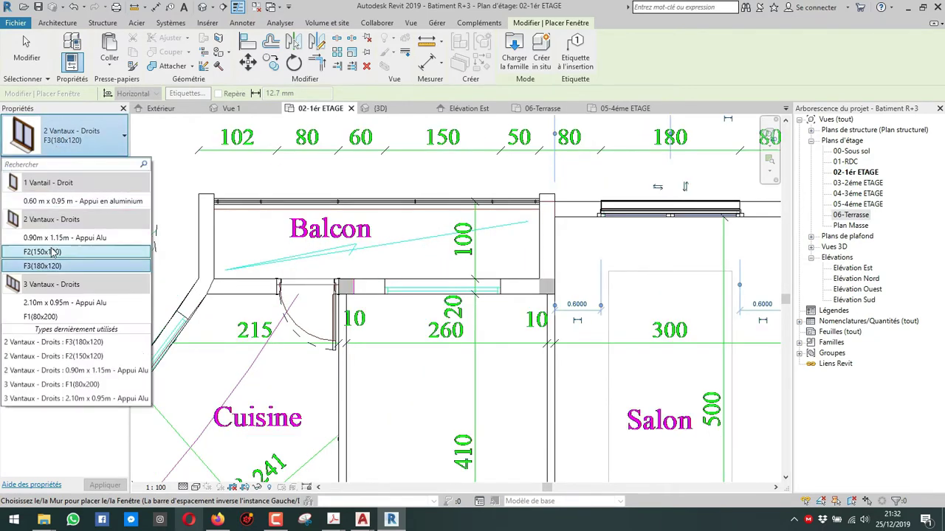
left_click(116, 249)
left_click(447, 276)
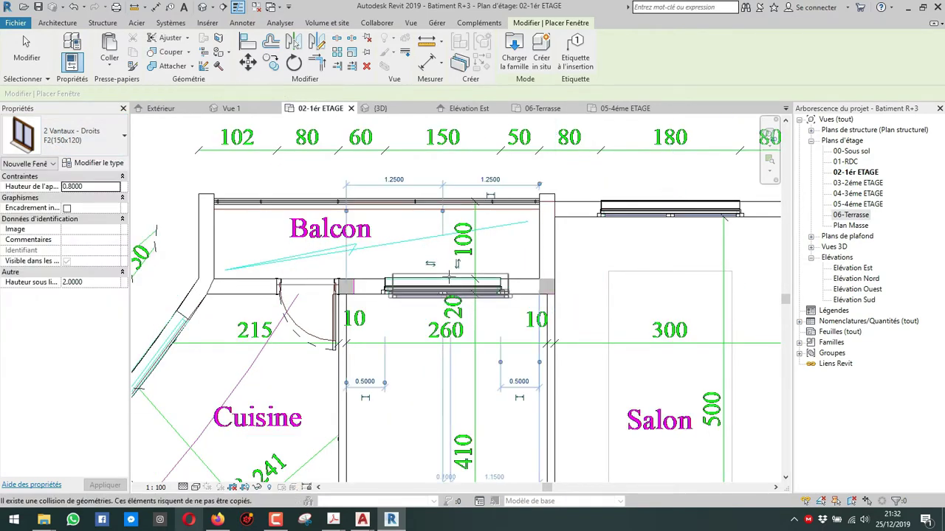
Try to place an F2(150x120) window in the slanted wall of the other apartment's Cuisine.
scroll(447, 277, "down", 2)
middle_click_drag(435, 338, 509, 187)
scroll(375, 308, "down", 1)
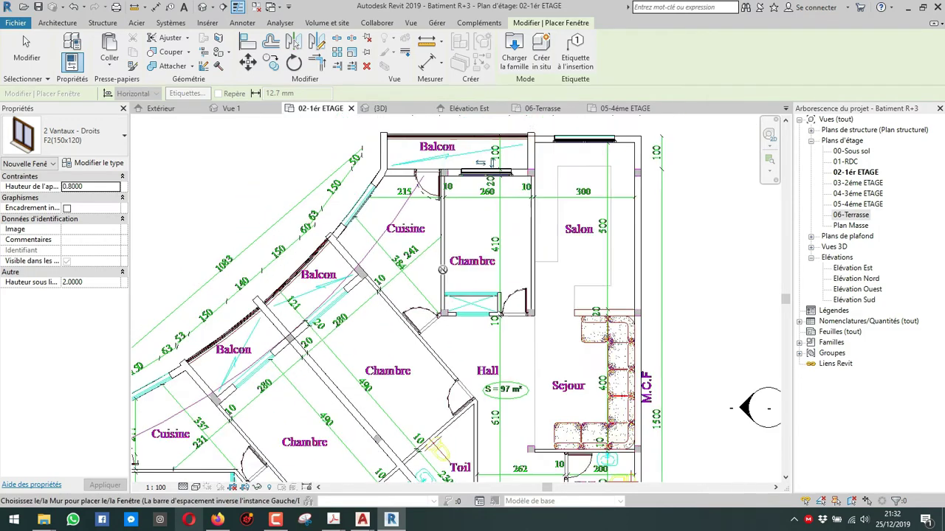
middle_click_drag(354, 332, 540, 228)
scroll(334, 293, "up", 3)
scroll(340, 277, "up", 2)
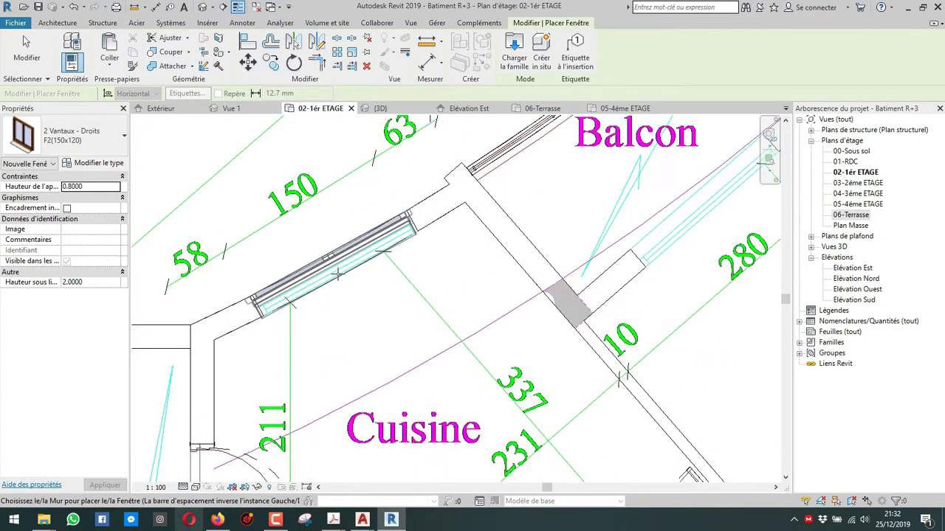
left_click(336, 264)
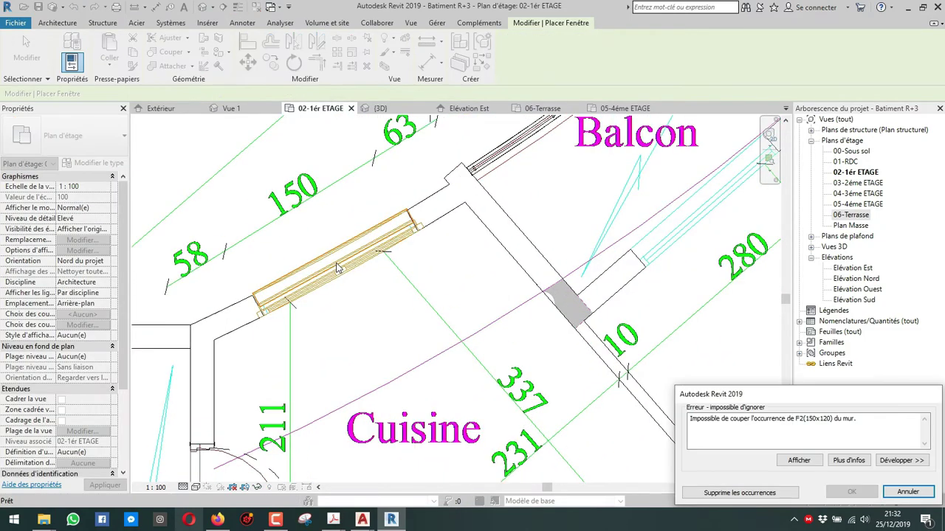
key("Escape")
Duplicate the F2(150x120) window type as F4(160x120) and set its width to 1.6.
scroll(337, 263, "down", 2)
middle_click_drag(354, 329, 420, 219)
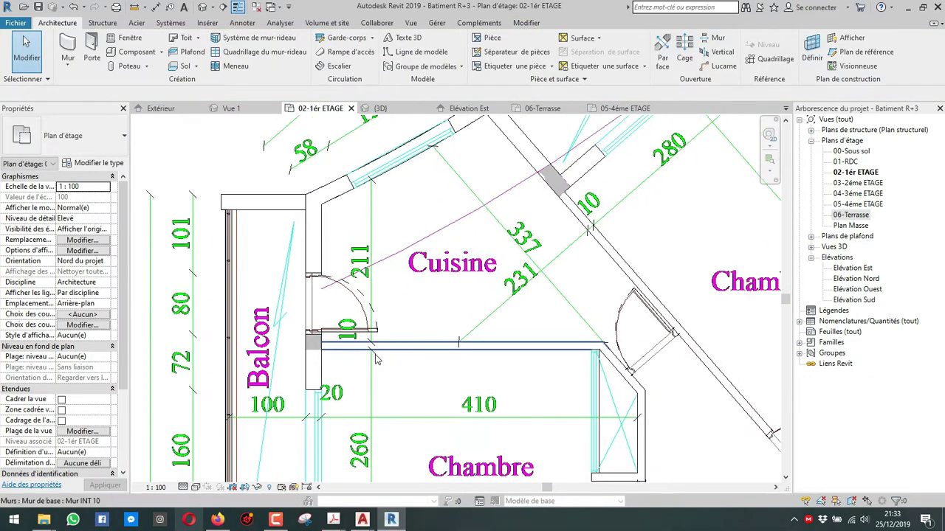
middle_click_drag(374, 354, 351, 241)
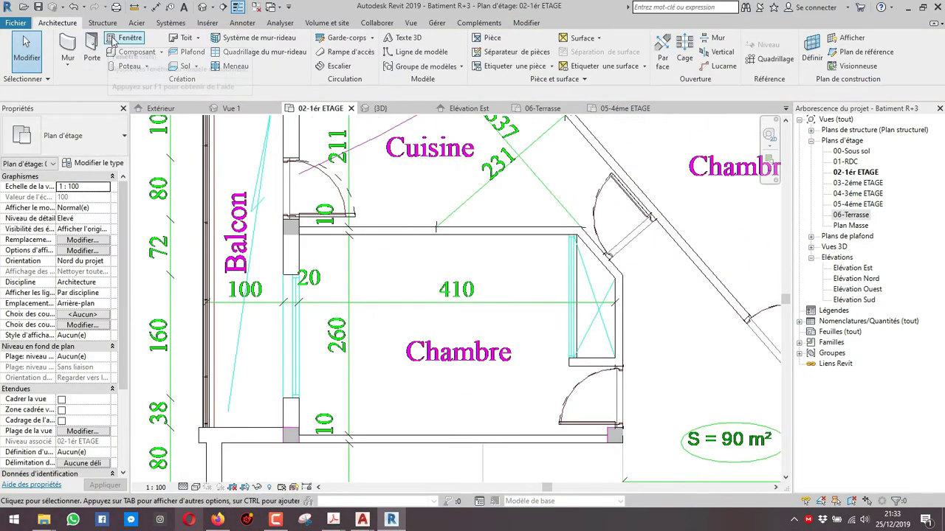
left_click(122, 37)
left_click(116, 166)
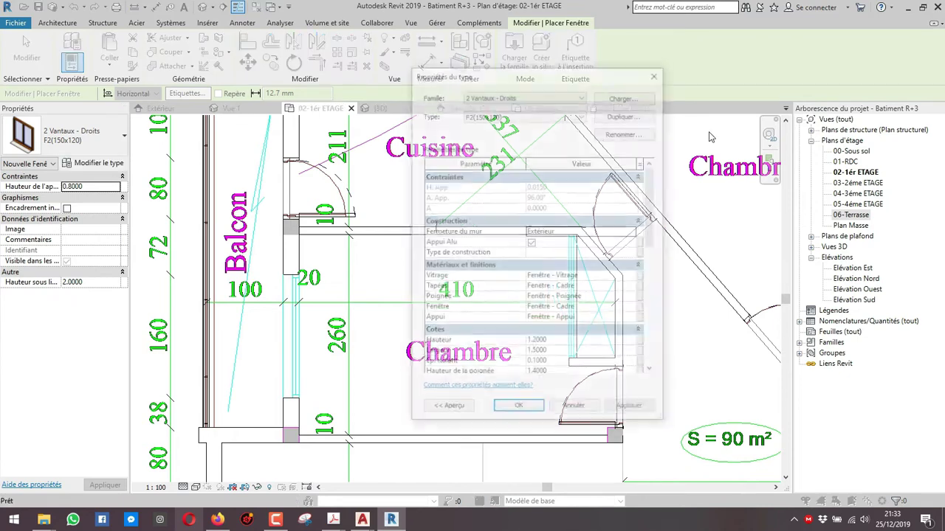
left_click(624, 116)
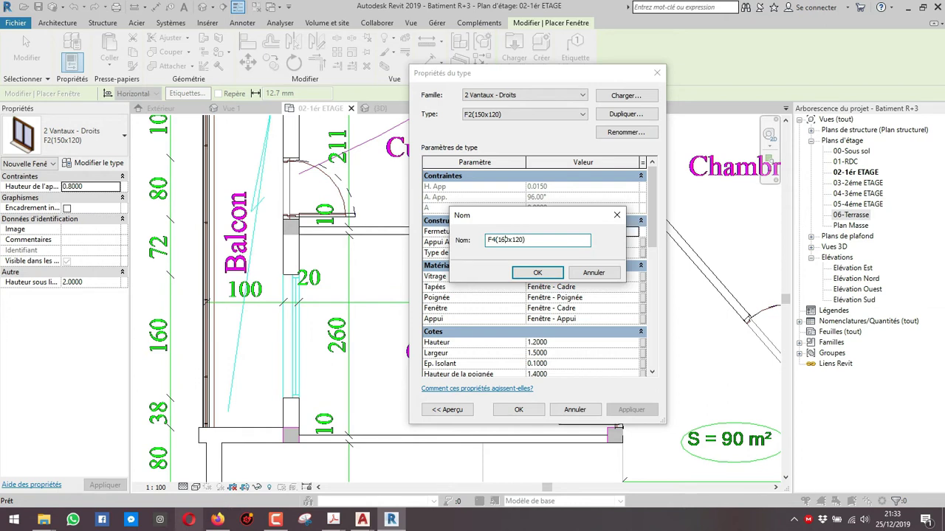
key("Return")
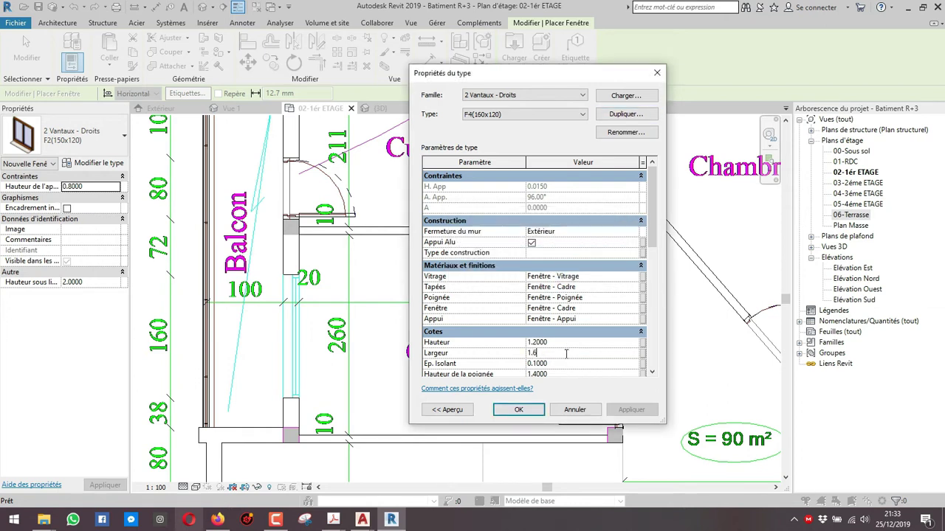
key("Return")
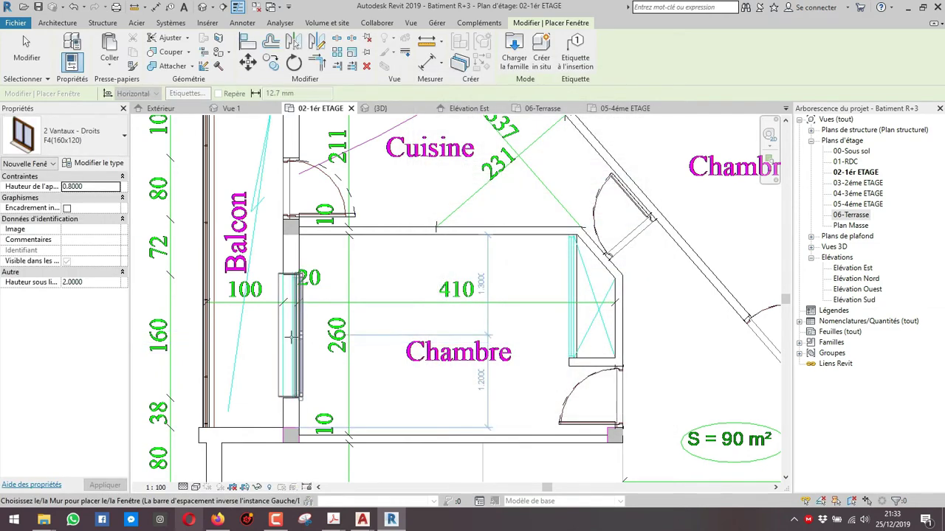
Place the F4(160x120) window in the wall between the Balcon and the 410 x 260 Chambre beside the Cuisine.
scroll(292, 338, "up", 2)
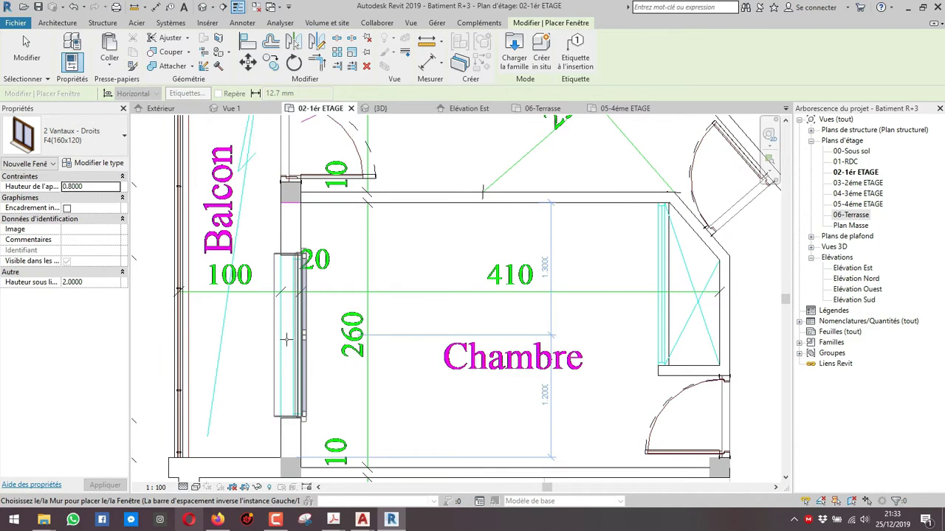
key("Escape")
key("Escape")
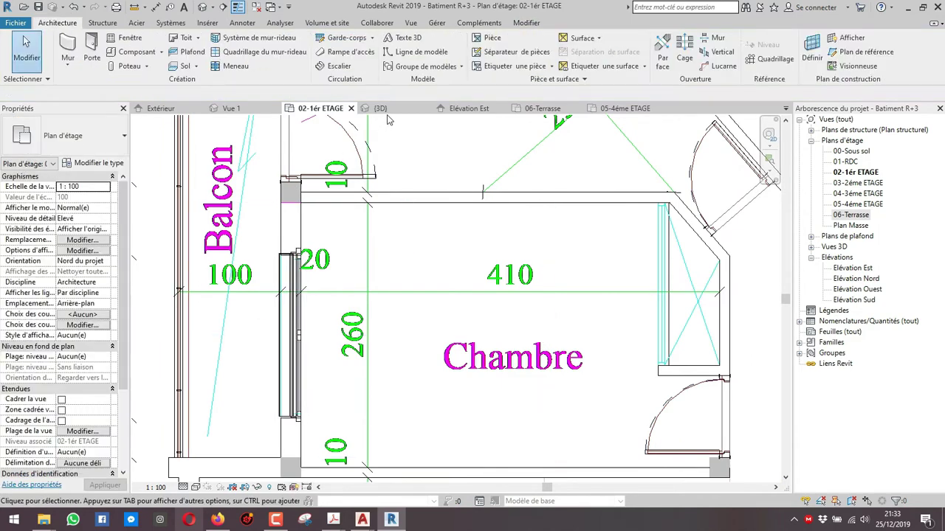
Copy the three balcony-side and Salon windows of the first floor in the 3D view and paste them aligned to levels 03-2éme ETAGE and 04-3éme ETAGE.
left_click(380, 109)
scroll(398, 248, "up", 2)
middle_click_drag(411, 266, 403, 293, "shift")
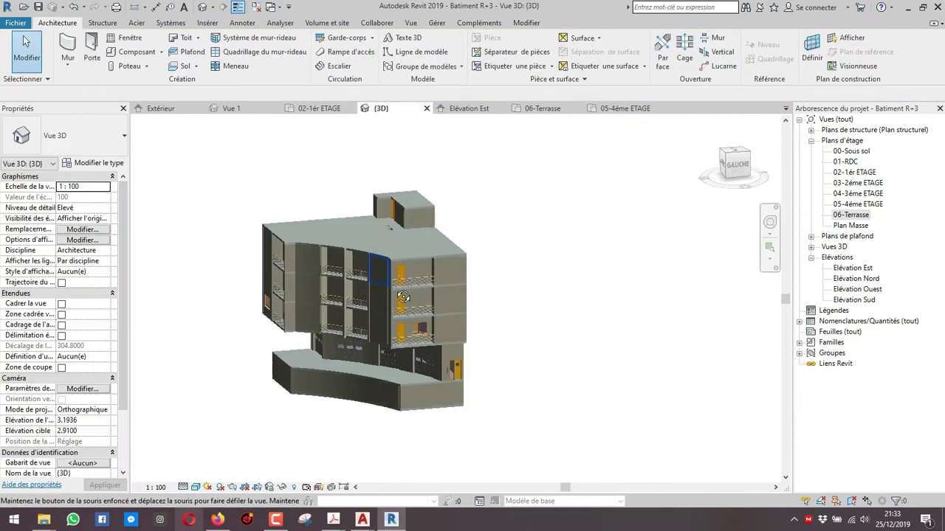
scroll(426, 327, "up", 2)
scroll(420, 318, "up", 2)
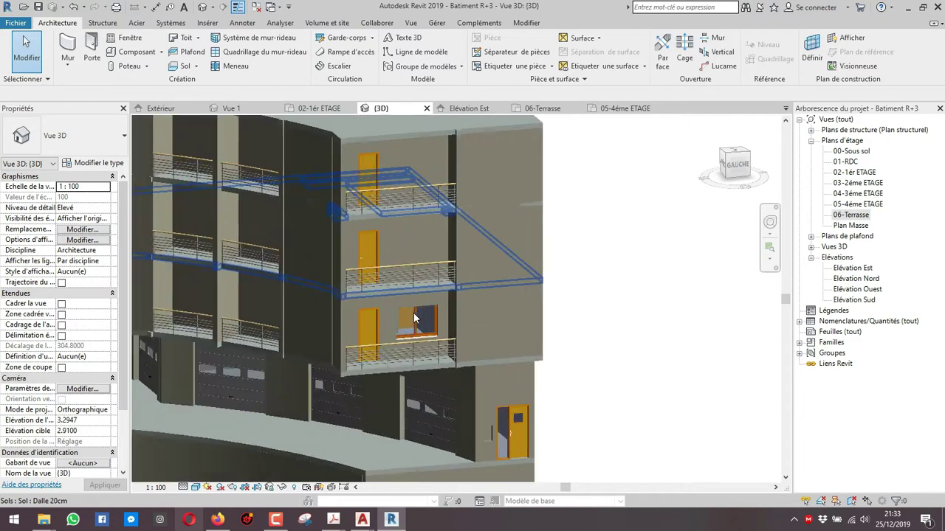
left_click(420, 334)
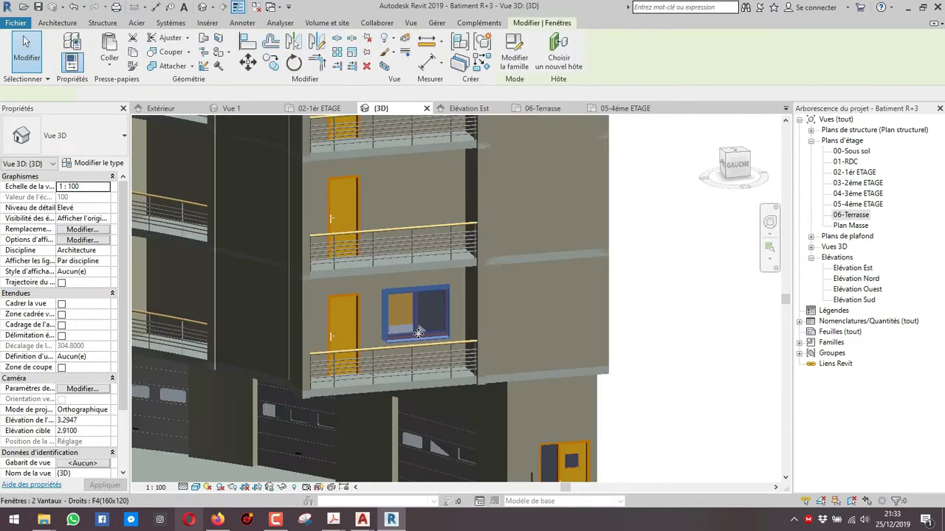
middle_click_drag(419, 334, 591, 319, "shift")
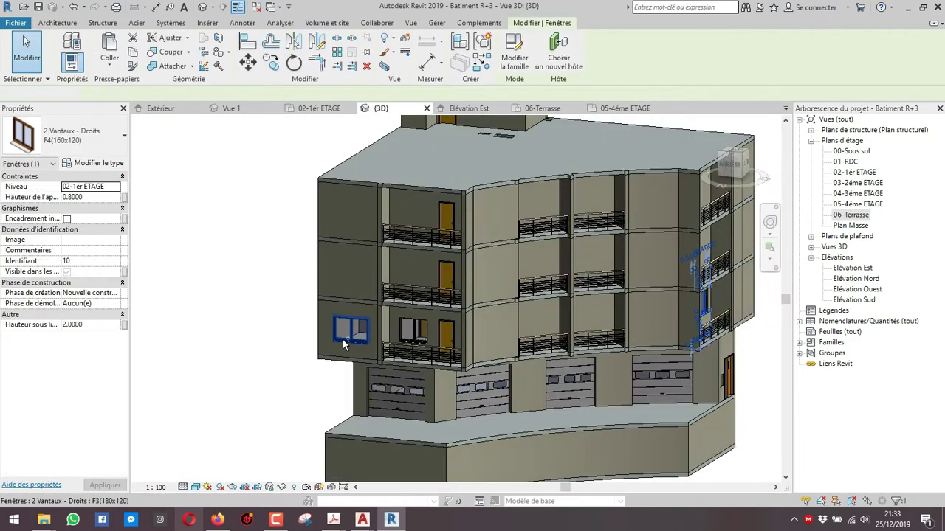
left_click(342, 340, "ctrl")
left_click(408, 338, "ctrl")
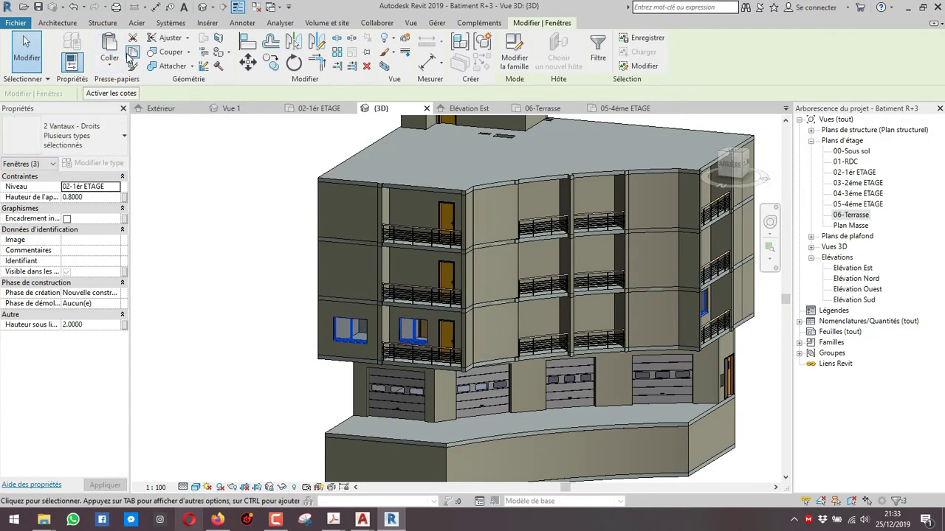
left_click(110, 65)
left_click(159, 109)
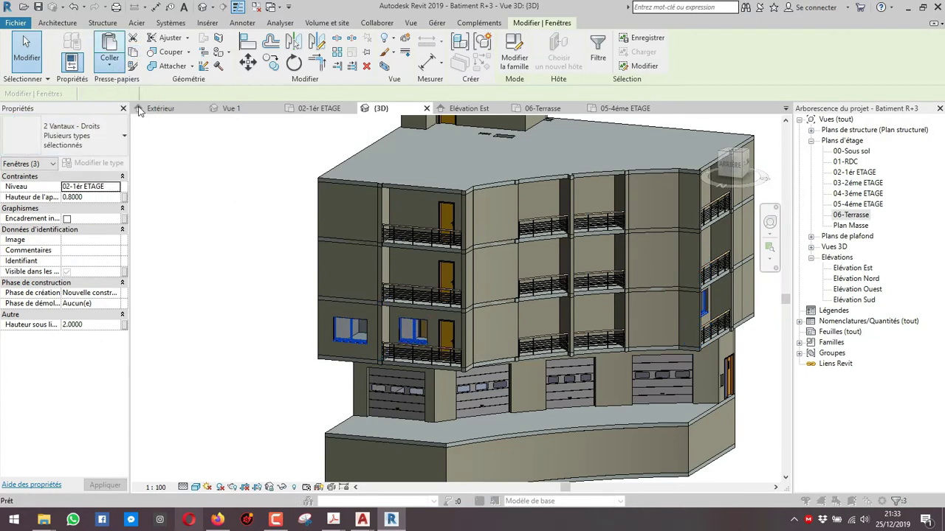
left_click(441, 204)
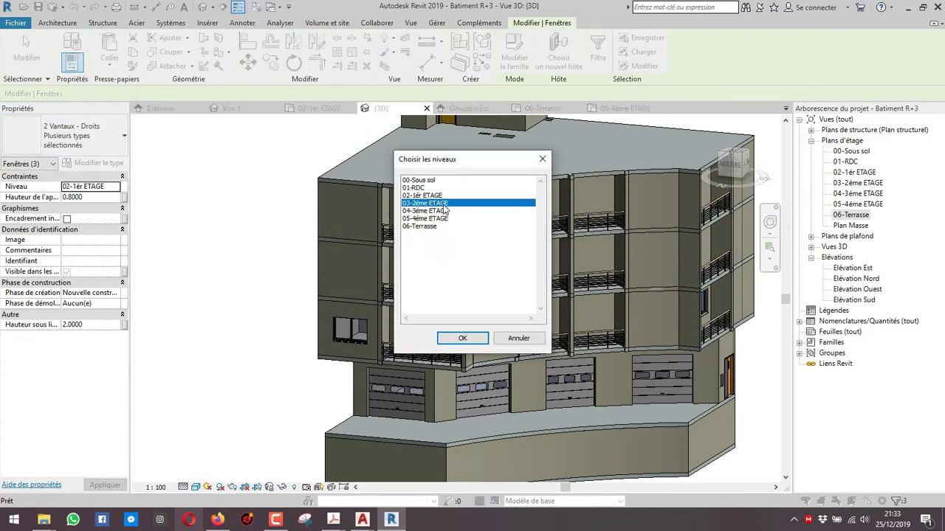
left_click(463, 338)
key("Escape")
middle_click_drag(465, 332, 336, 288, "shift")
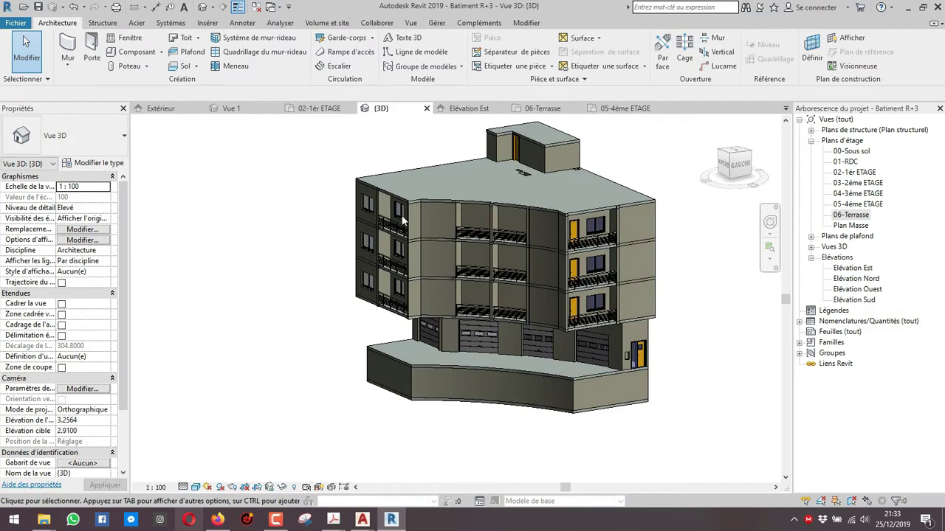
Place an F4(160x120) window in each of the two slanted walls between the central Balcons and their Chambres on the 02-1ér ETAGE plan.
left_click(313, 112)
scroll(539, 208, "down", 5)
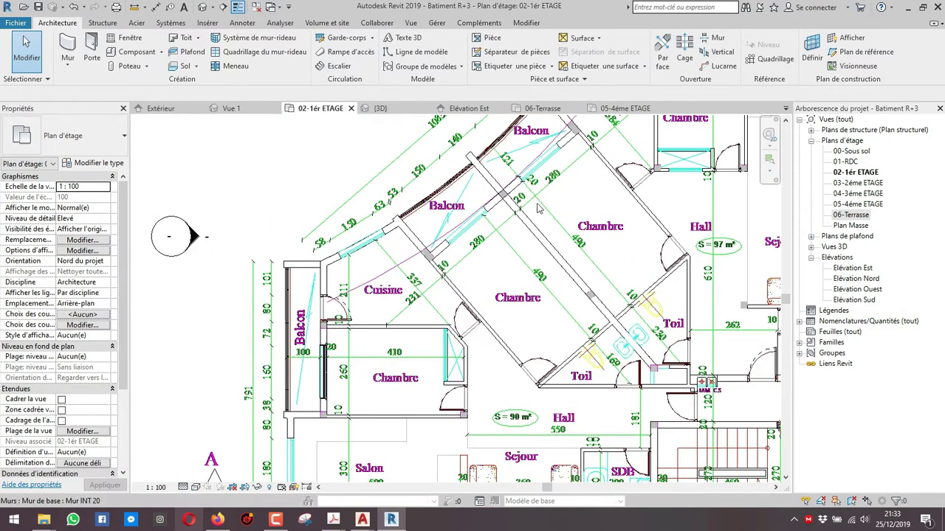
middle_click_drag(524, 226, 491, 237)
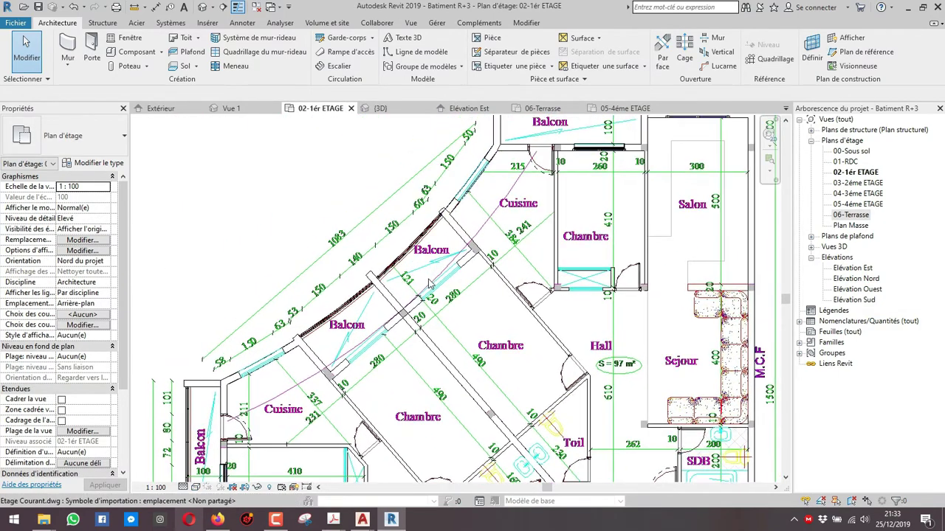
scroll(429, 284, "up", 3)
left_click(130, 38)
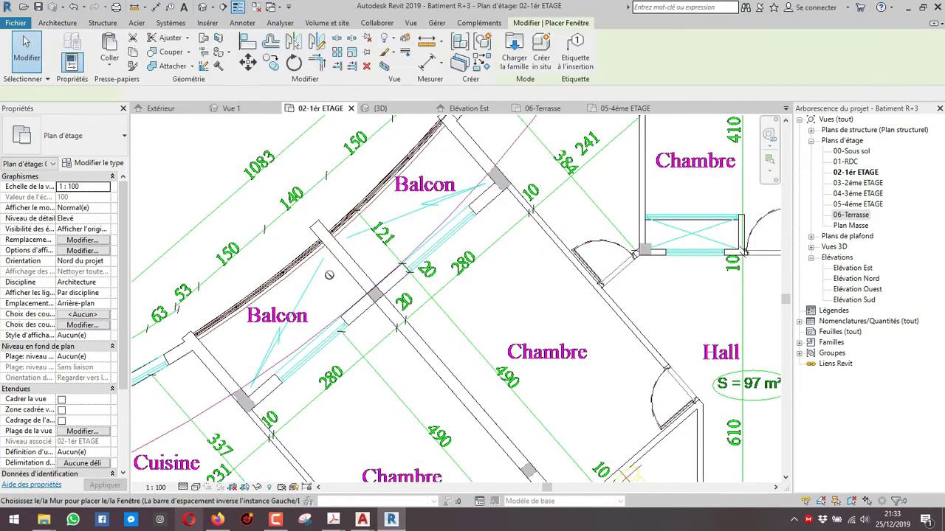
middle_click_drag(347, 307, 309, 309)
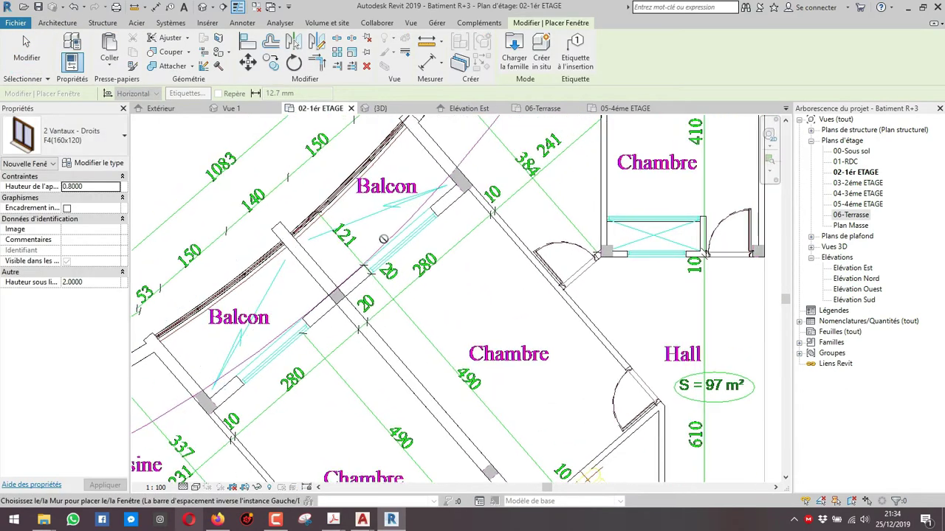
scroll(376, 234, "up", 1)
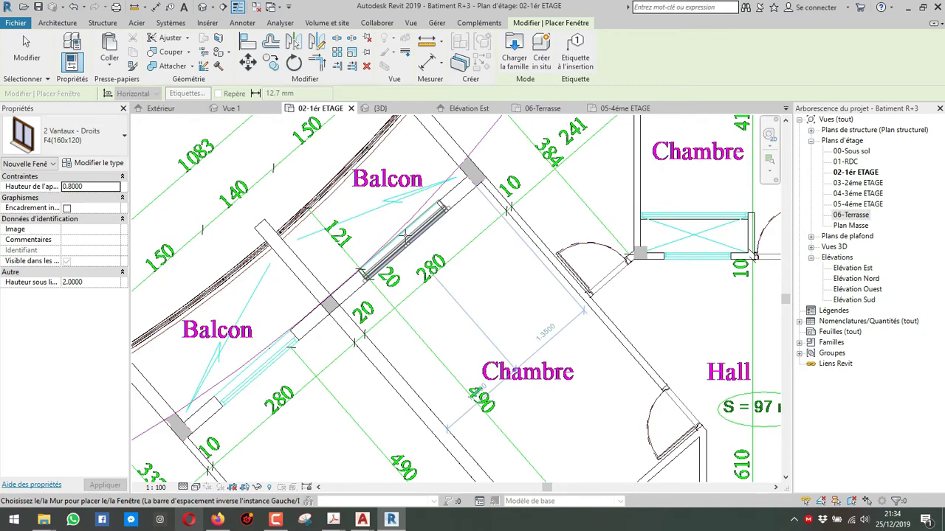
left_click(405, 237)
scroll(370, 279, "down", 1)
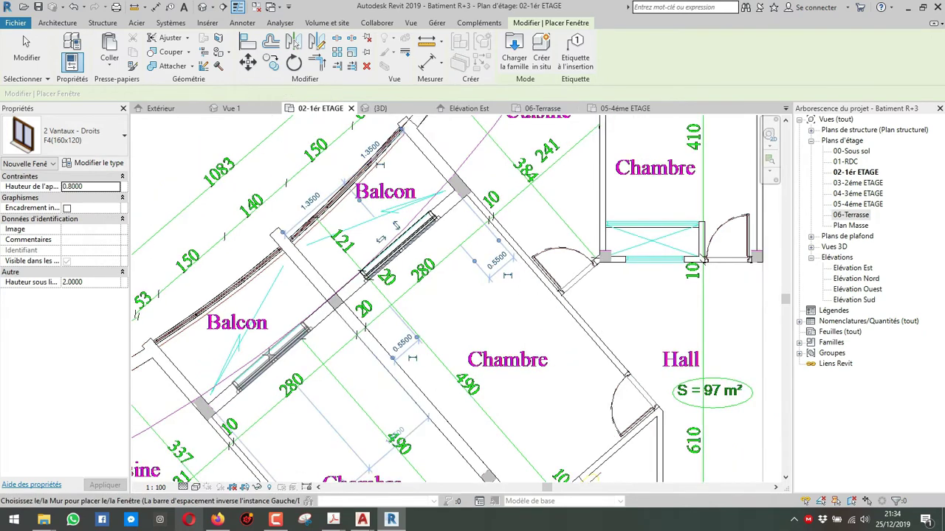
left_click(270, 357)
key("Escape")
Copy the two central F4(160x120) windows and paste them aligned to levels 03-2éme ETAGE and 04-3éme ETAGE.
left_click(293, 347)
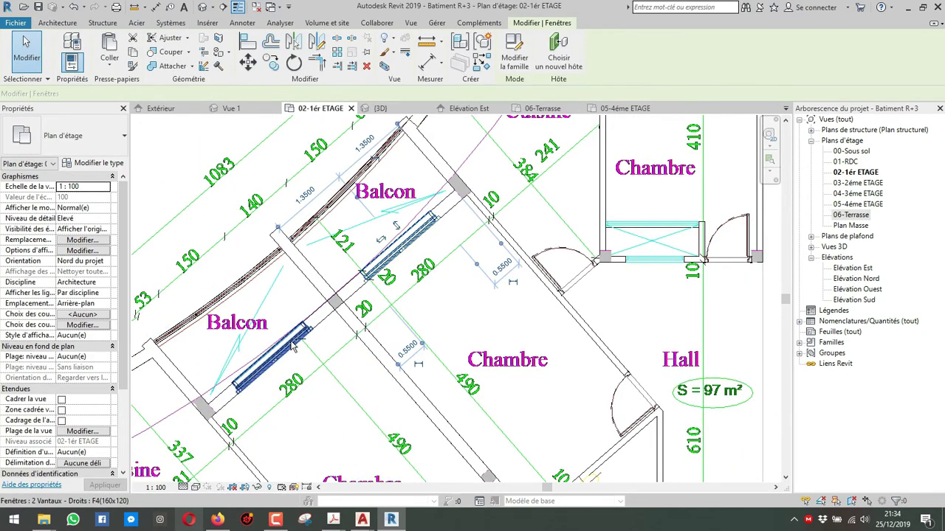
left_click(292, 342, "ctrl")
left_click(132, 53)
left_click(109, 64)
left_click(159, 103)
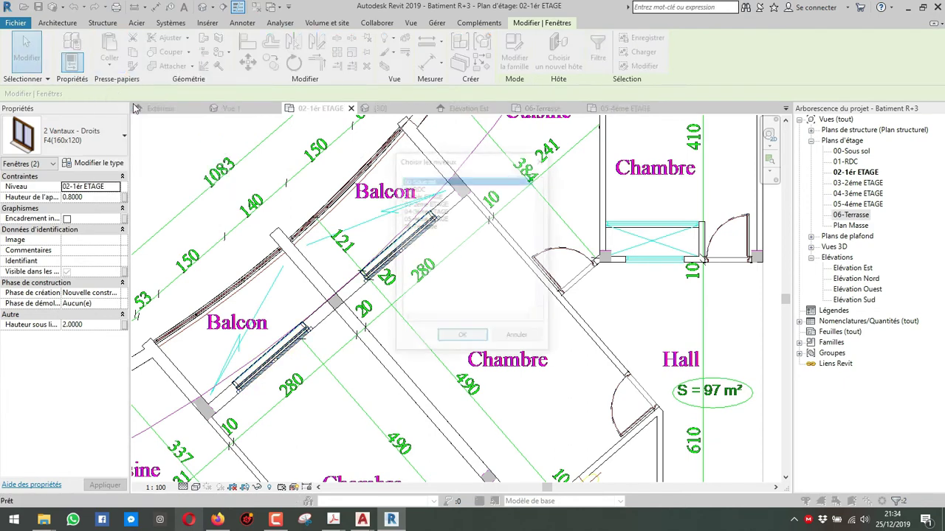
left_click(424, 203)
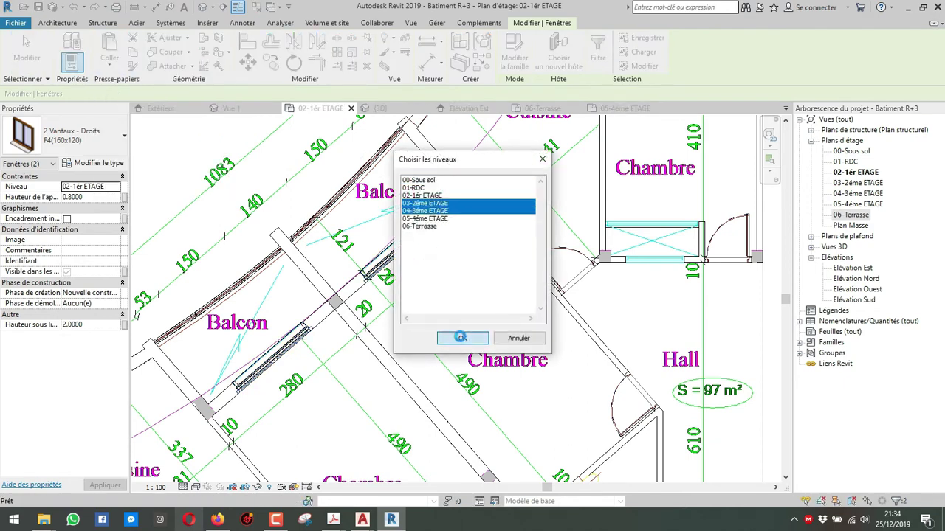
left_click(381, 107)
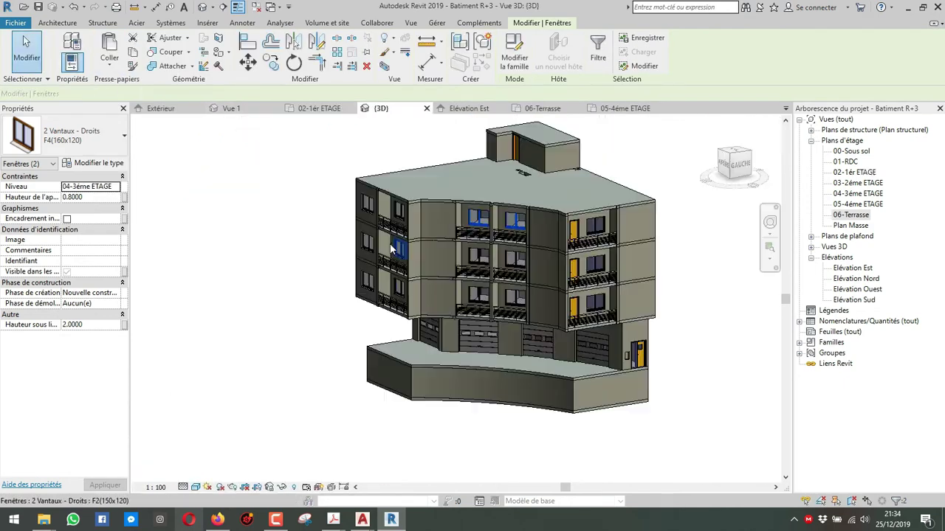
middle_click_drag(413, 252, 449, 267, "shift")
key("Escape")
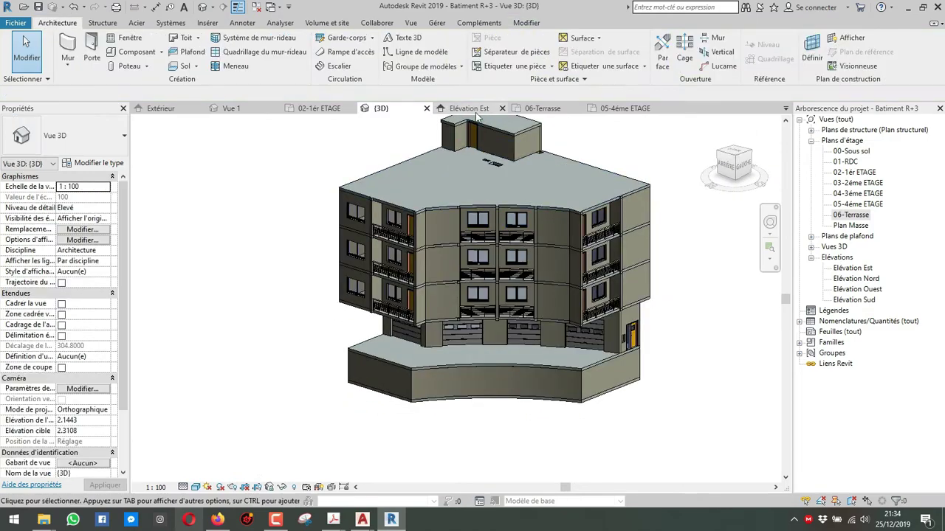
Examine the Cuisine's slanted exterior wall and its junction with the Balcon wall on the 02-1ér ETAGE plan.
left_click(320, 109)
scroll(408, 262, "down", 4)
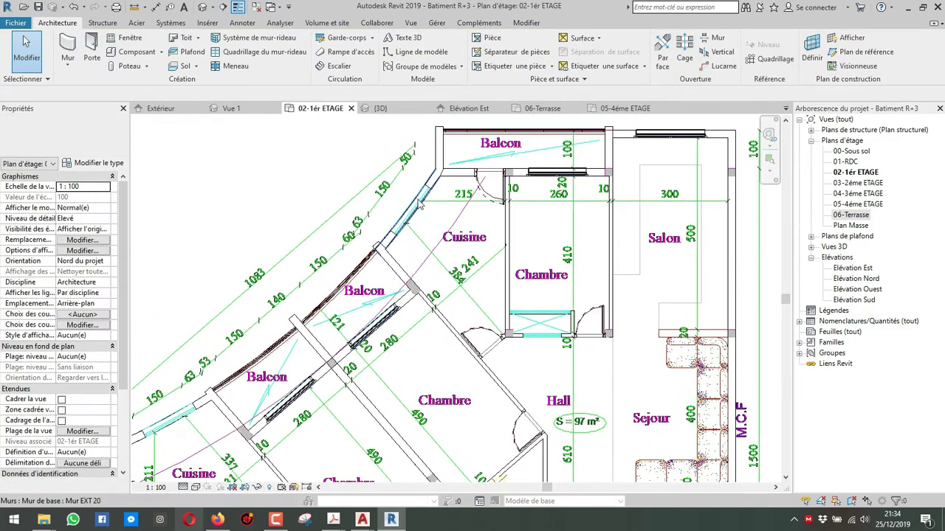
scroll(401, 223, "up", 4)
scroll(347, 289, "up", 2)
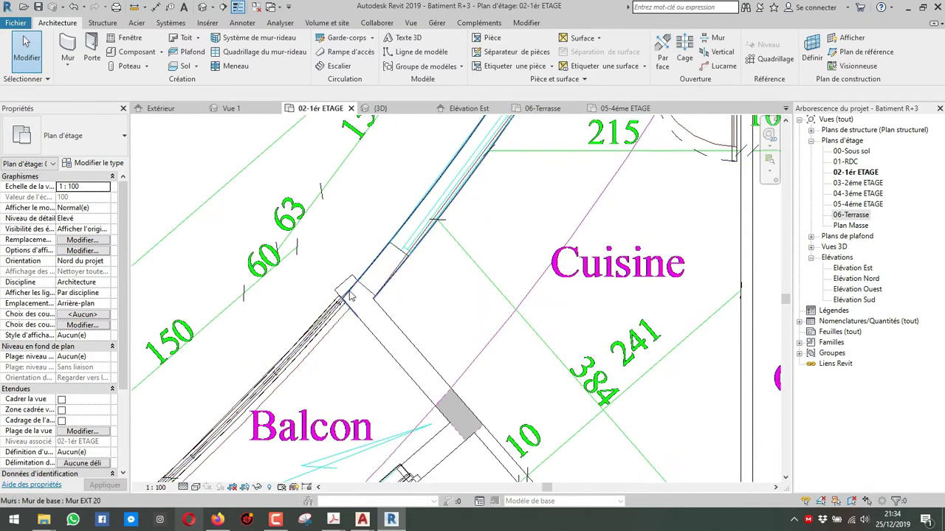
left_click(342, 301)
scroll(316, 337, "down", 1)
middle_click_drag(316, 337, 276, 374)
key("Escape")
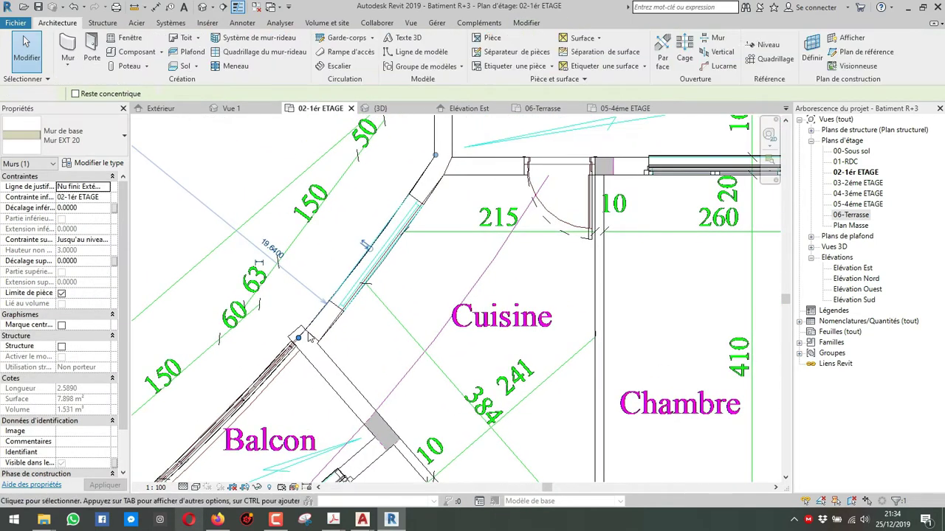
In the 3D view, filter the 03-2éme ETAGE selection to walls only and attach their tops to the Dalle 20cm floor above.
left_click(390, 113)
scroll(508, 327, "up", 5)
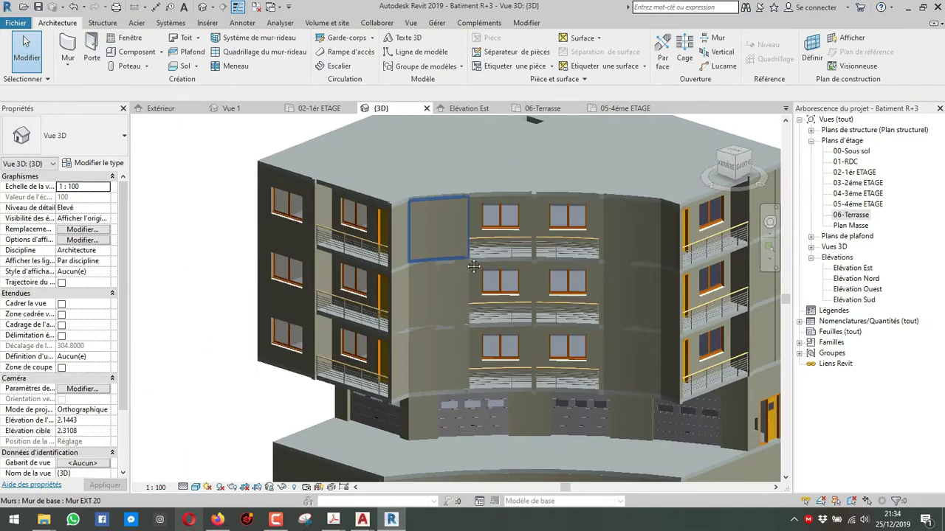
middle_click_drag(508, 323, 511, 288, "shift")
scroll(512, 288, "down", 3)
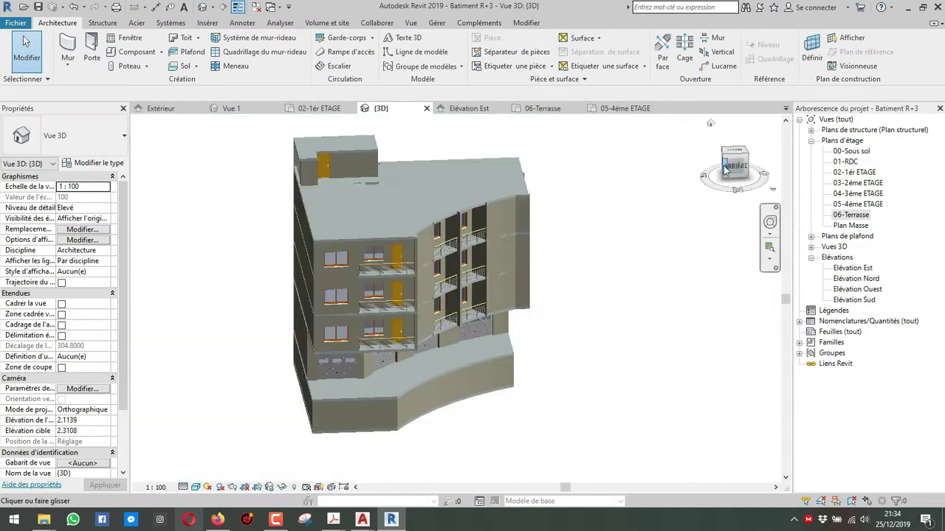
left_click(736, 166)
left_click_drag(595, 249, 359, 290)
left_click(511, 48)
left_click(549, 202)
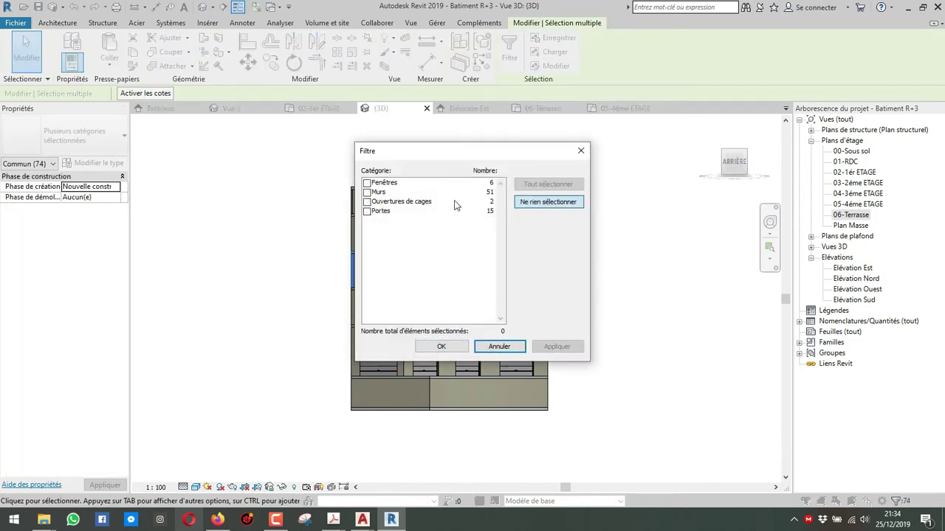
left_click(366, 192)
left_click(441, 346)
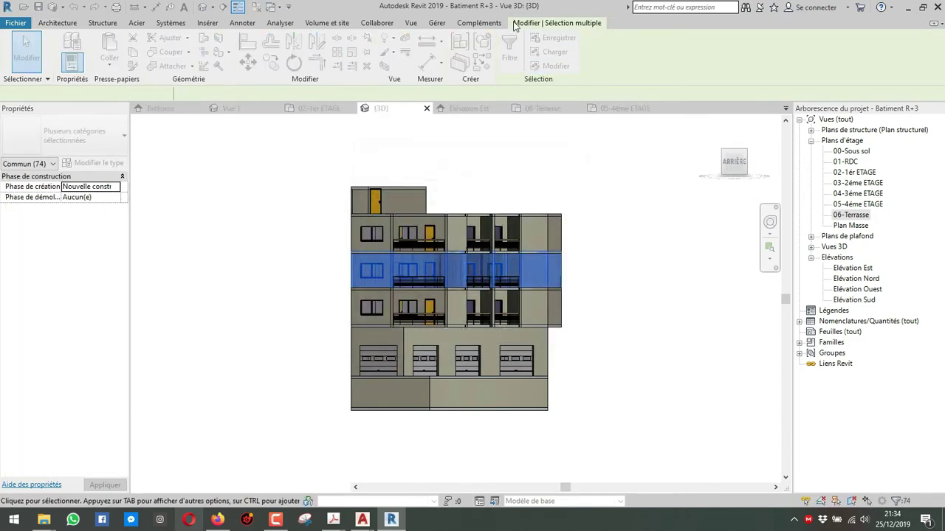
left_click(622, 57)
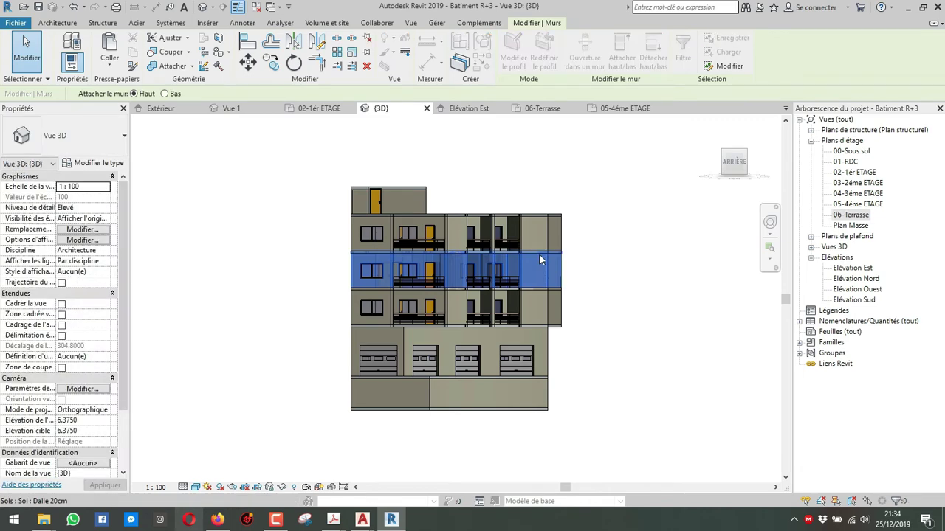
key("Escape")
key("Escape")
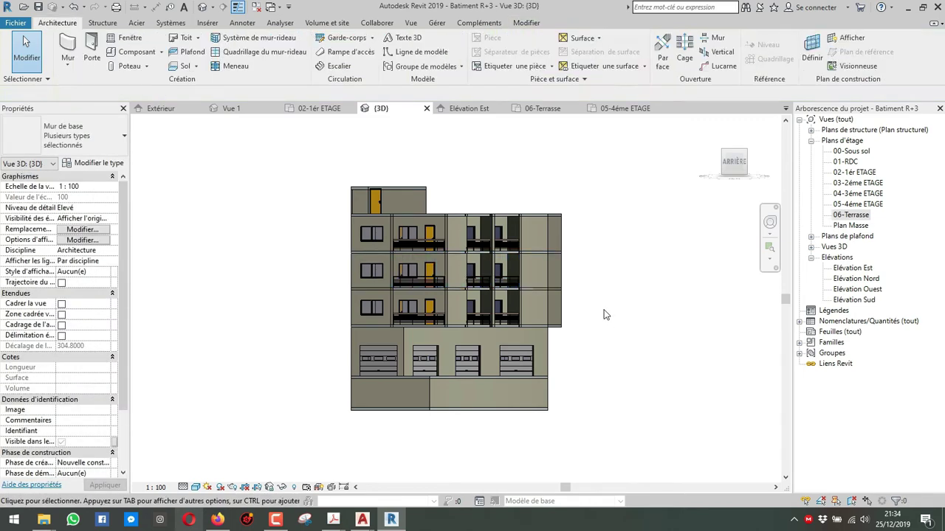
Filter the 02-1ér ETAGE selection to walls only and attach their tops to the Dalle 20cm floor above.
left_click_drag(607, 317, 284, 308)
left_click(48, 162)
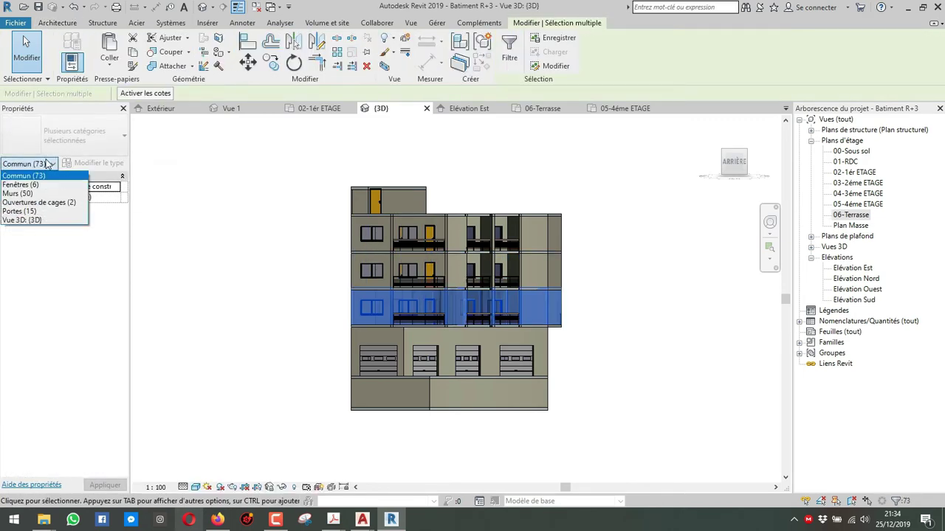
left_click(22, 193)
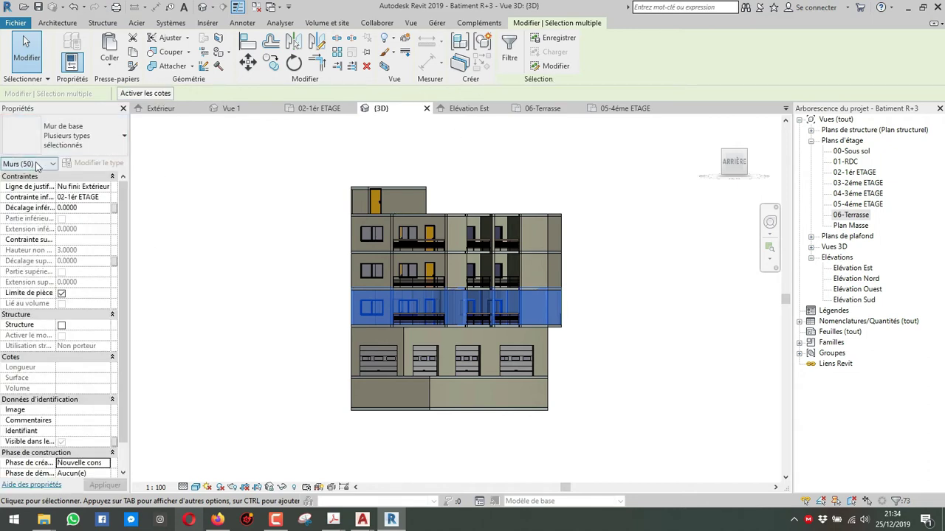
left_click(502, 58)
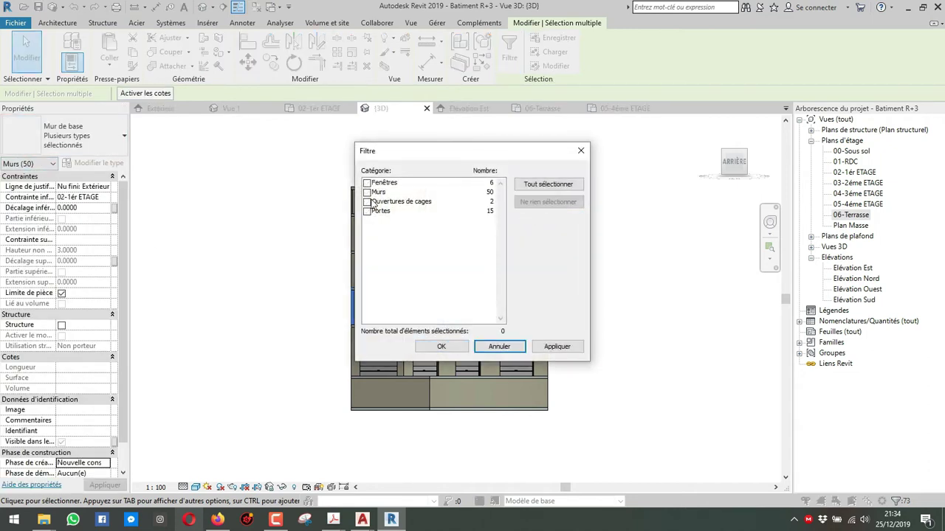
left_click(451, 346)
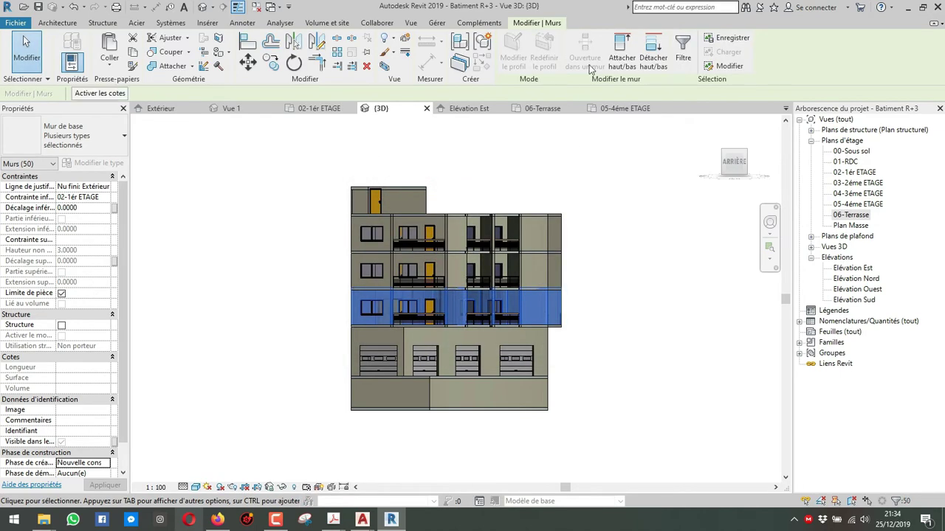
left_click(618, 51)
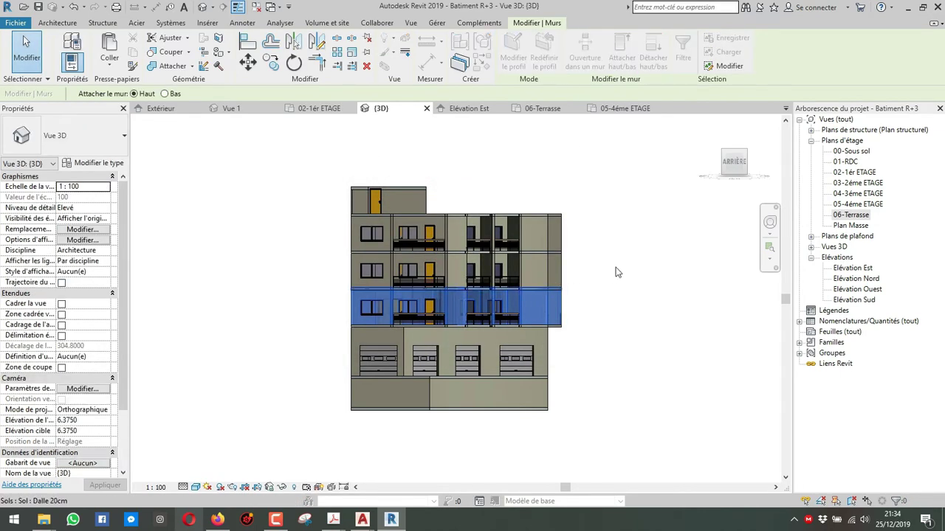
key("Escape")
Place an F4(160x120) window in each of the two slanted Cuisine exterior walls on the first floor in the 3D view.
middle_click_drag(615, 261, 468, 310, "shift")
scroll(539, 274, "down", 1)
scroll(554, 335, "down", 1)
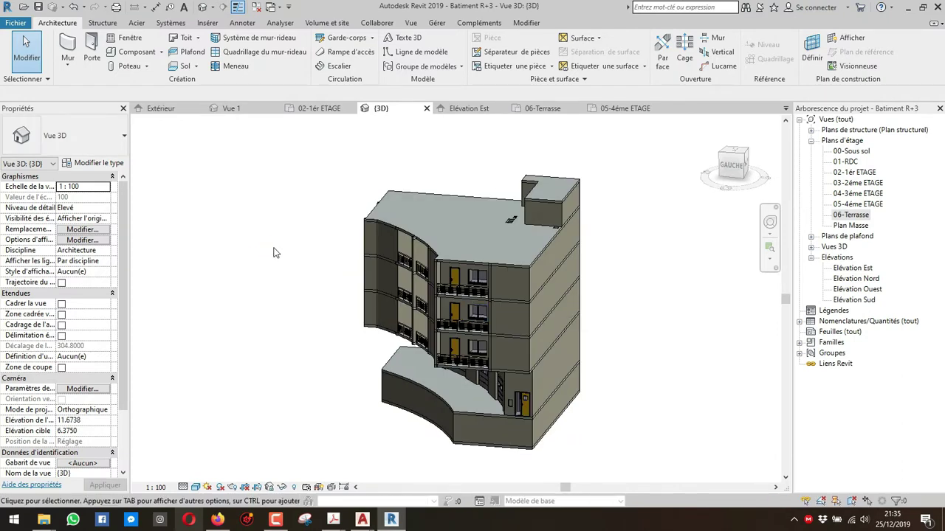
middle_click_drag(336, 257, 465, 171, "shift")
scroll(496, 273, "up", 3)
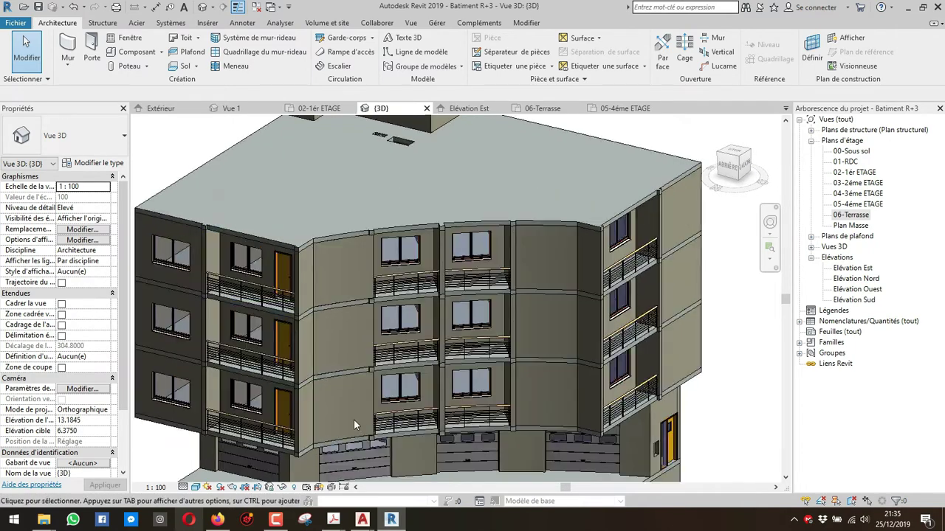
scroll(362, 434, "up", 3)
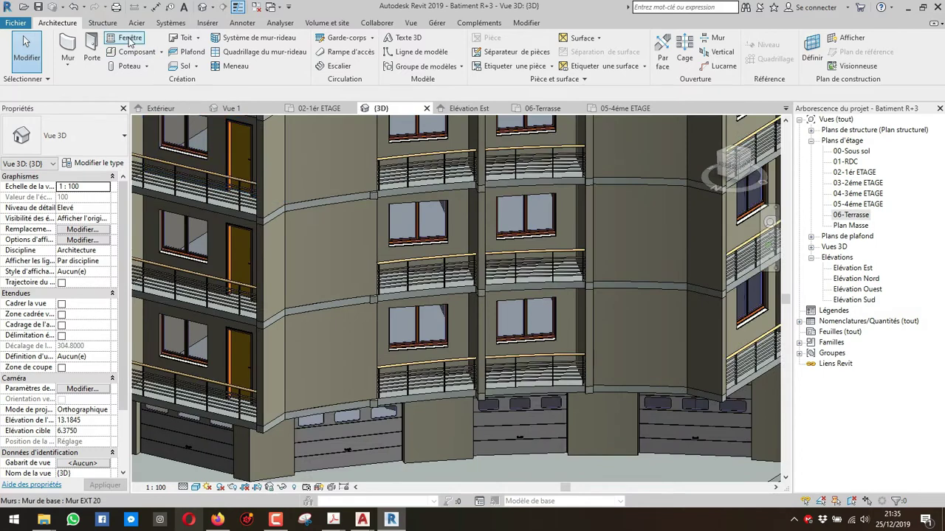
left_click(130, 41)
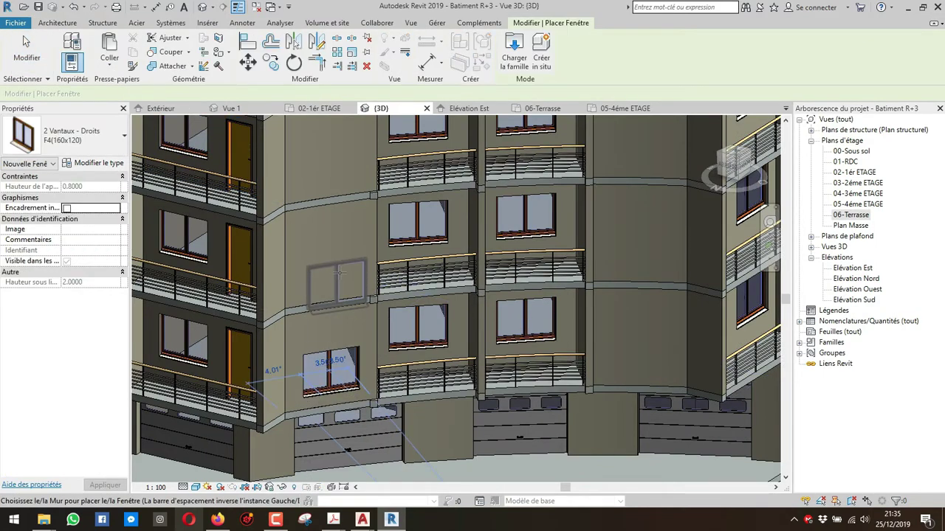
left_click(642, 333)
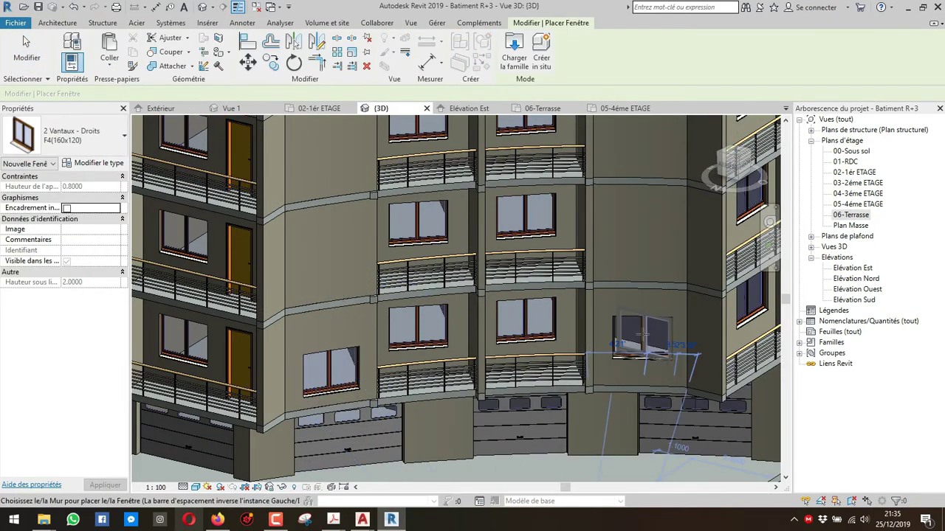
key("Escape")
Set the two Cuisine windows' sill height to 1.0000 and paste copies aligned to levels 03-2éme ETAGE and 04-3éme ETAGE.
left_click(339, 382, "ctrl")
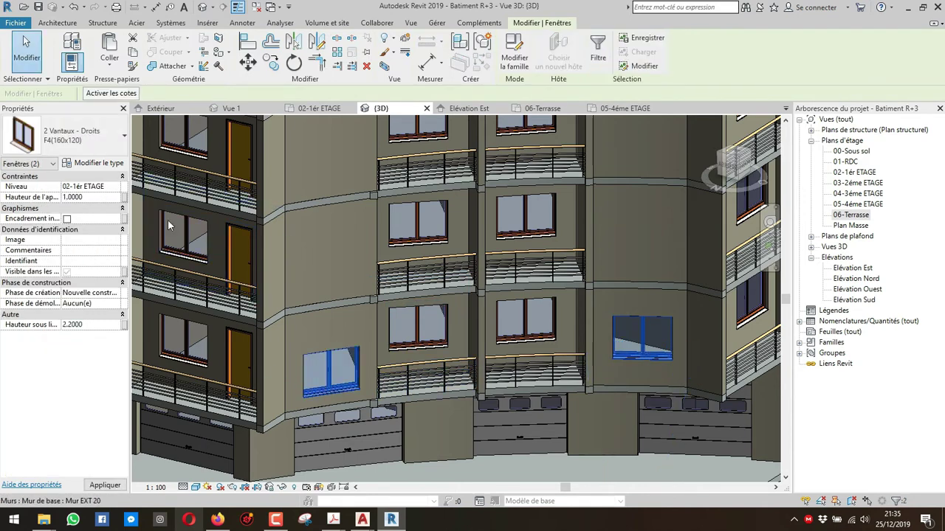
left_click(109, 59)
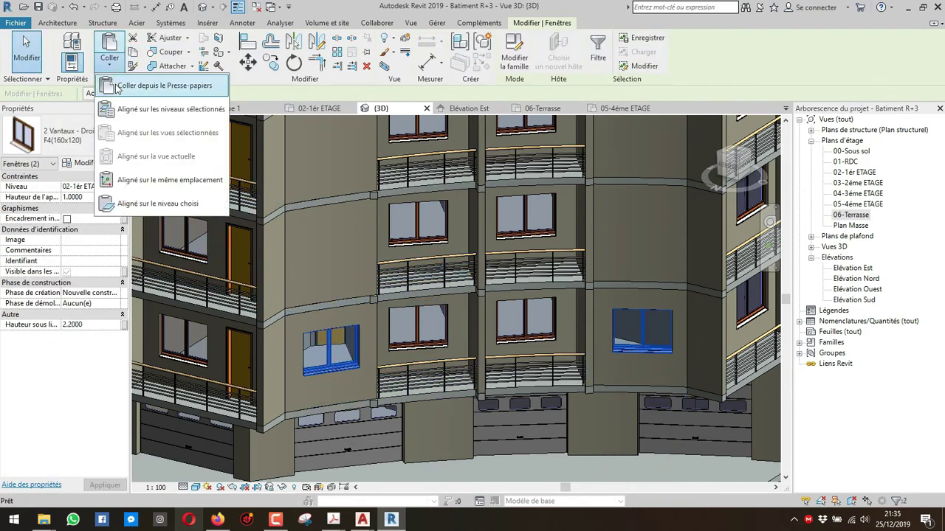
left_click(162, 120)
left_click(443, 203)
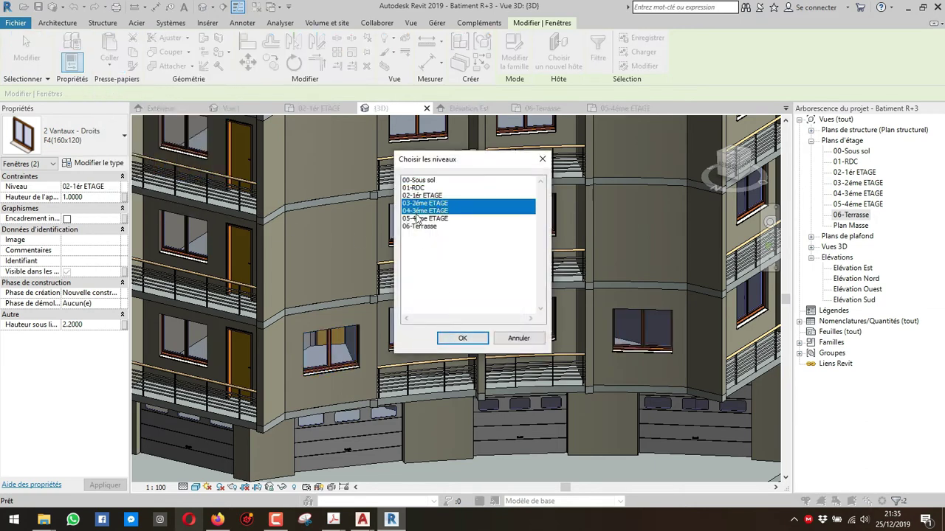
left_click(463, 338)
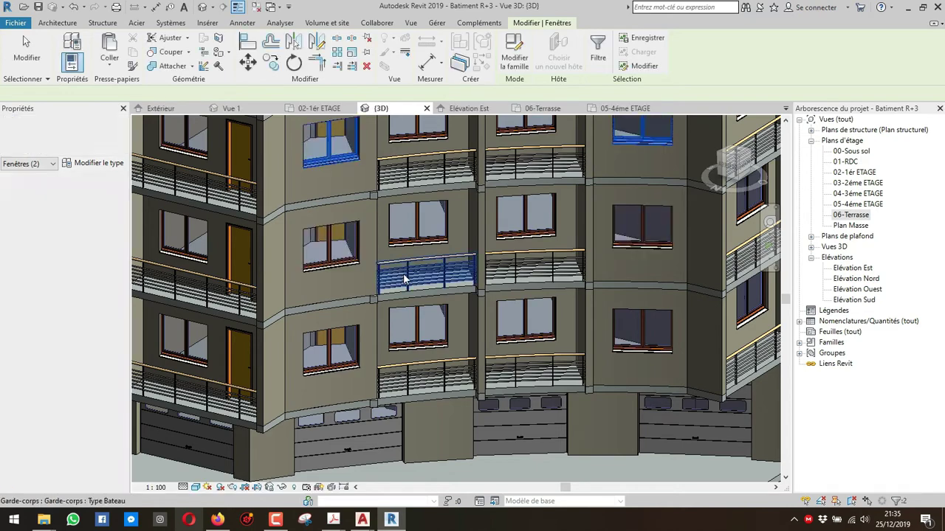
key("Escape")
scroll(394, 295, "down", 4)
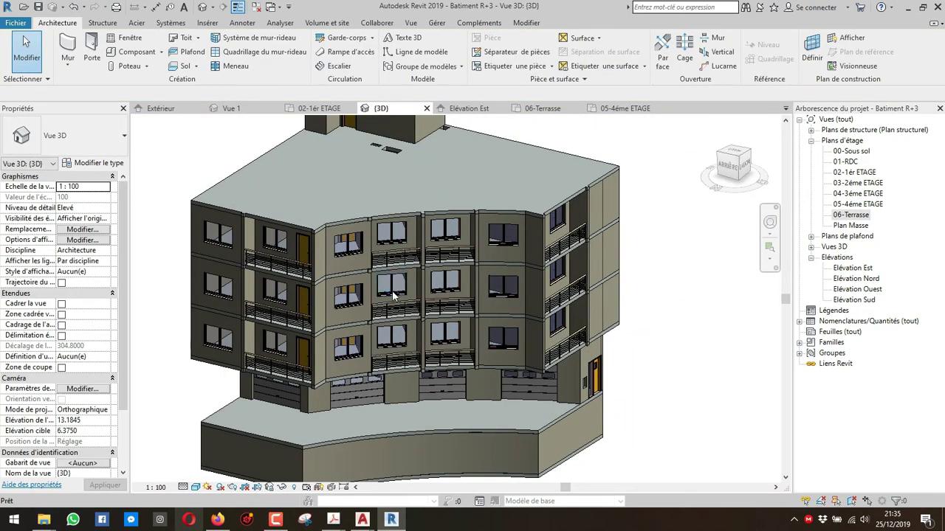
middle_click_drag(407, 288, 476, 111, "shift")
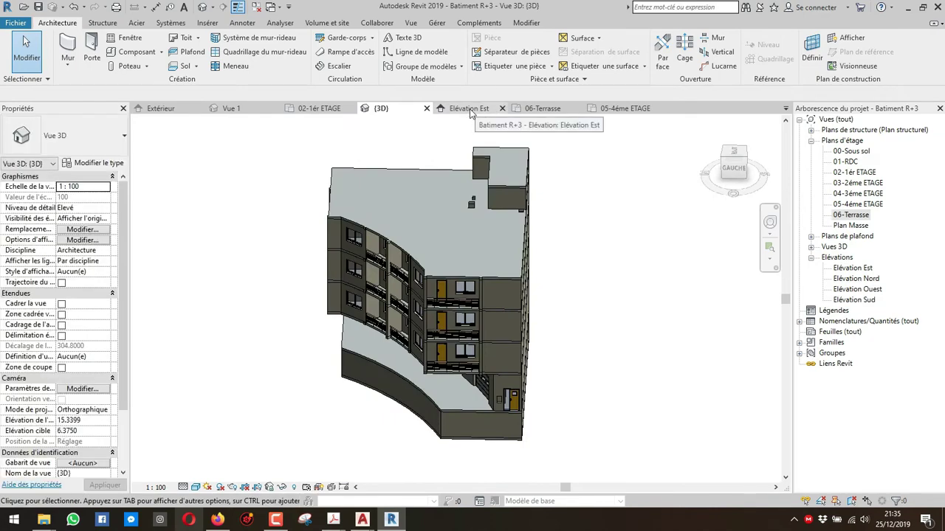
On the 02-1ér ETAGE plan, remove the Salon exterior wall segment next to the Balcon and extend the remaining segment to the Balcon wall.
left_click(319, 108)
scroll(384, 295, "down", 4)
scroll(359, 348, "up", 3)
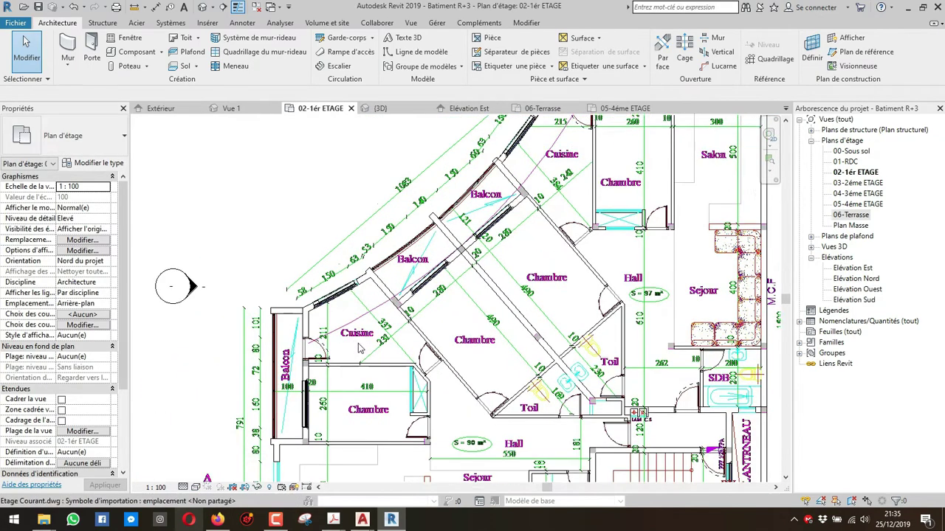
scroll(359, 348, "down", 3)
scroll(315, 344, "up", 4)
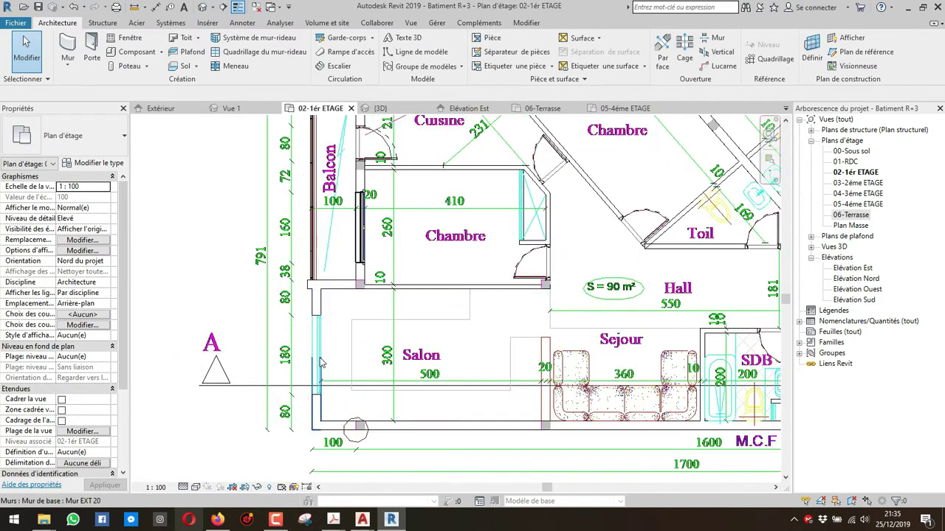
left_click(326, 307)
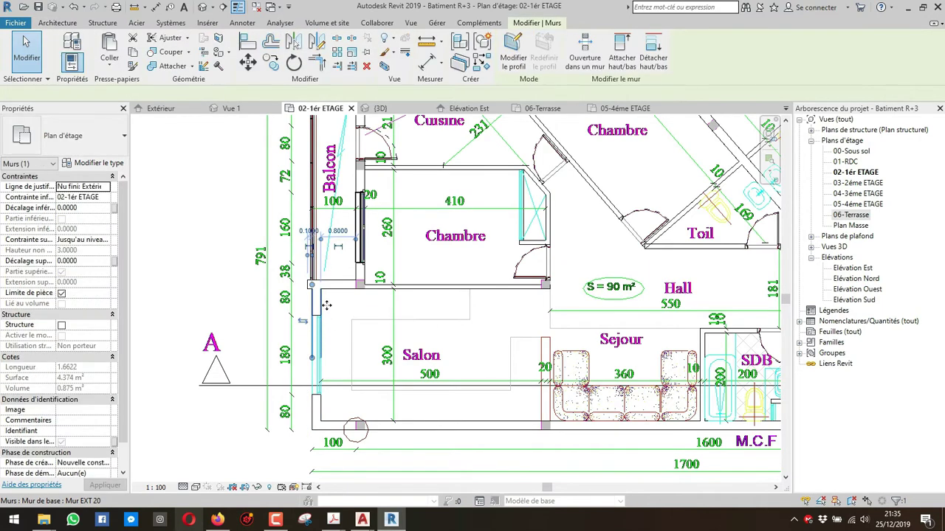
key("Escape")
left_click(318, 366)
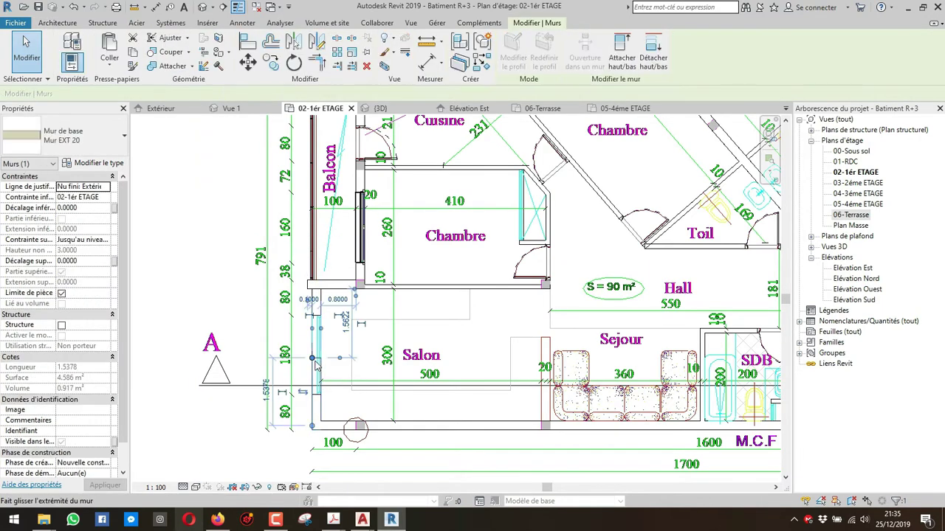
left_click_drag(314, 344, 311, 284)
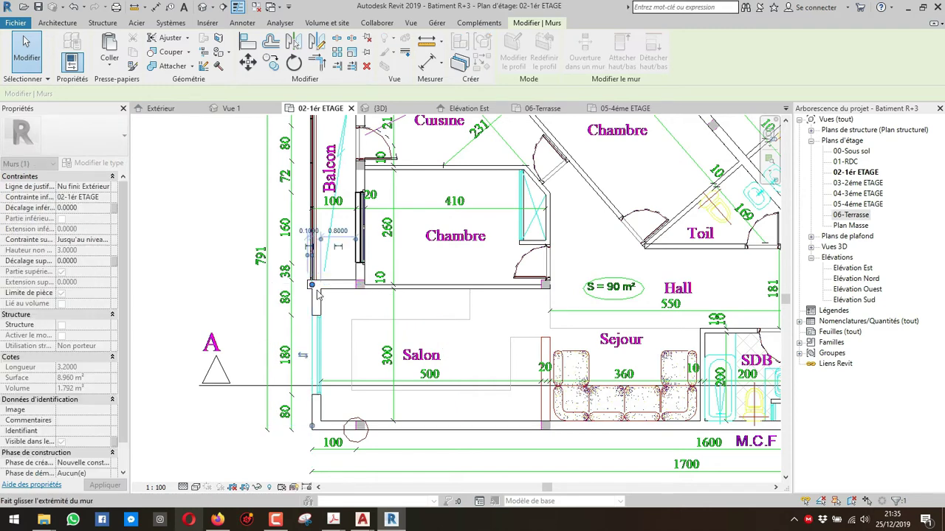
Delete both segments of the split Salon exterior wall on the second and third floors in the 3D view.
left_click(380, 108)
scroll(531, 324, "up", 2)
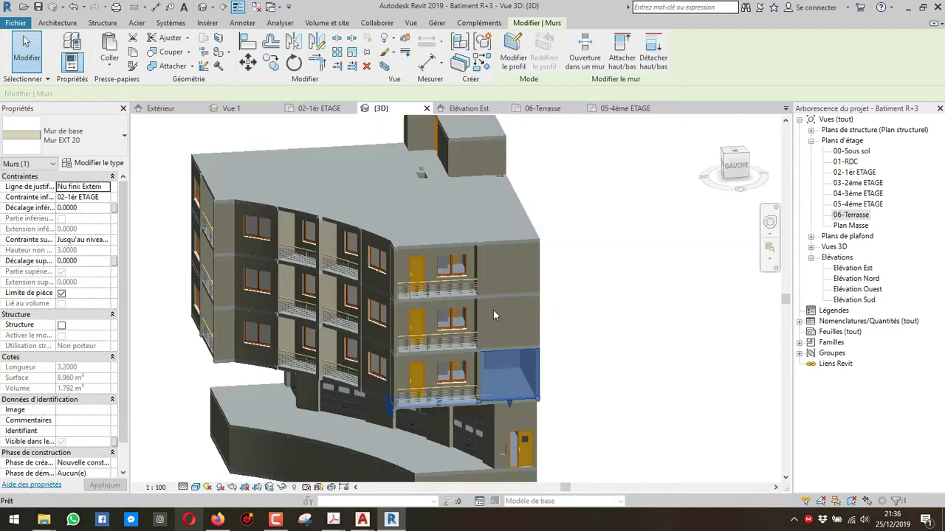
left_click(496, 305)
left_click(496, 252, "ctrl")
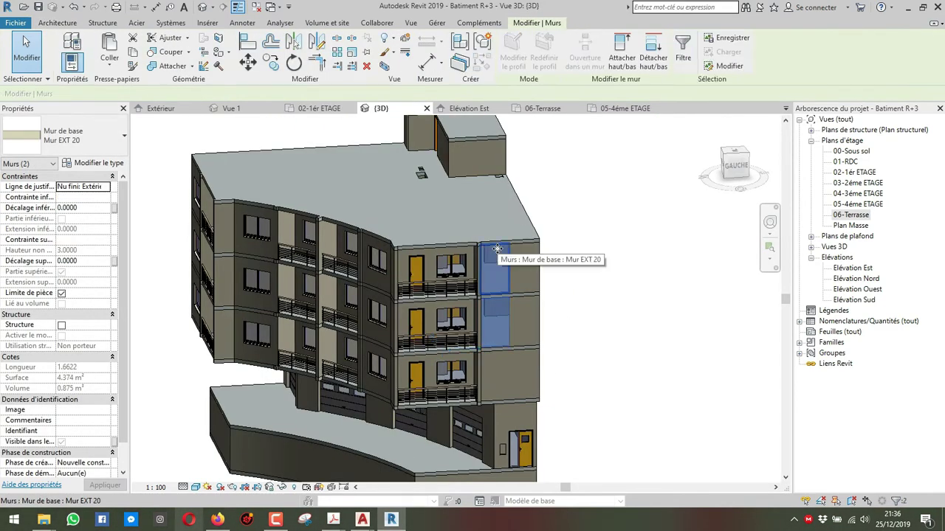
key("Delete")
left_click(512, 260)
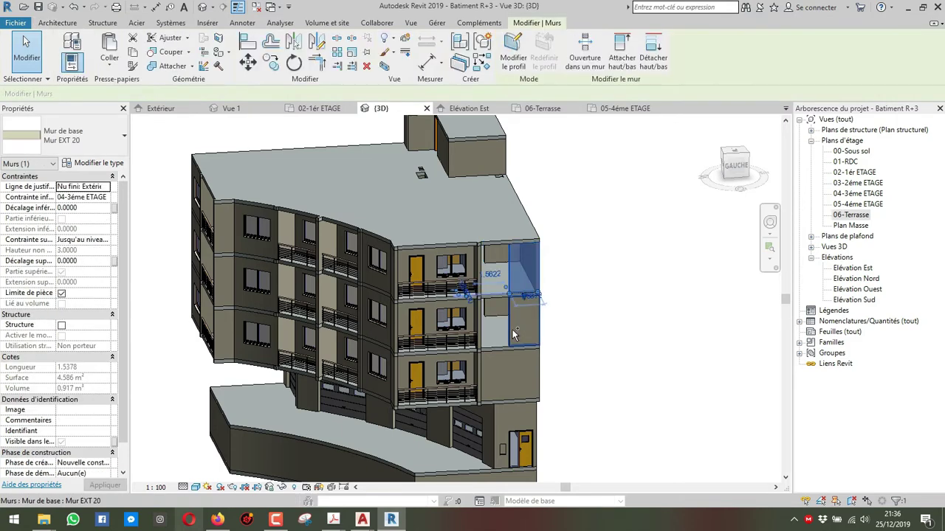
left_click(528, 324, "ctrl")
key("Delete")
Paste a copy of the first-floor Salon exterior wall aligned to levels 03-2éme ETAGE and 04-3éme ETAGE, and return to the 02-1ér ETAGE plan.
left_click(527, 361)
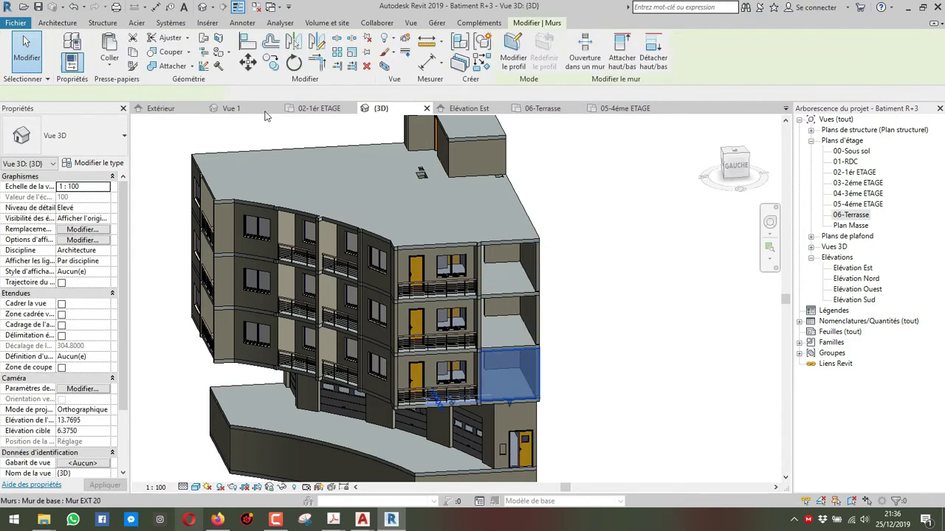
left_click(110, 65)
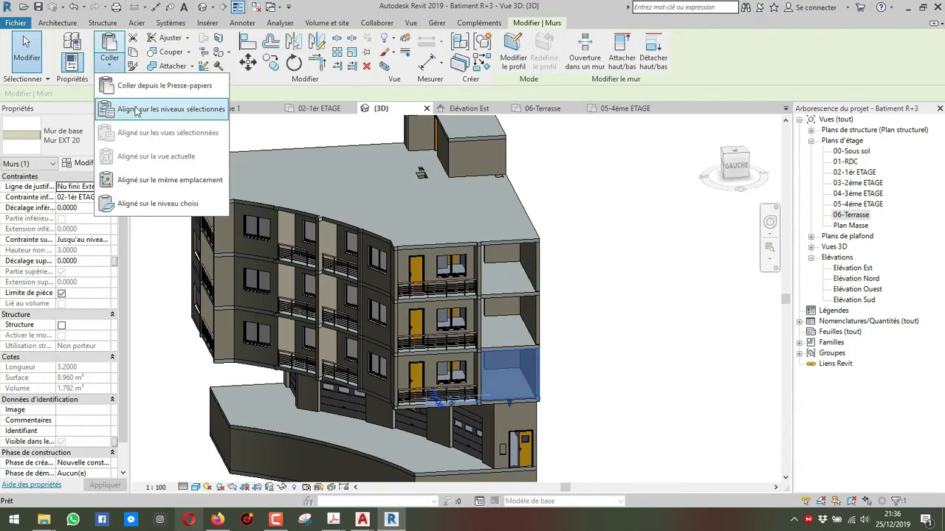
left_click(116, 107)
left_click(447, 206)
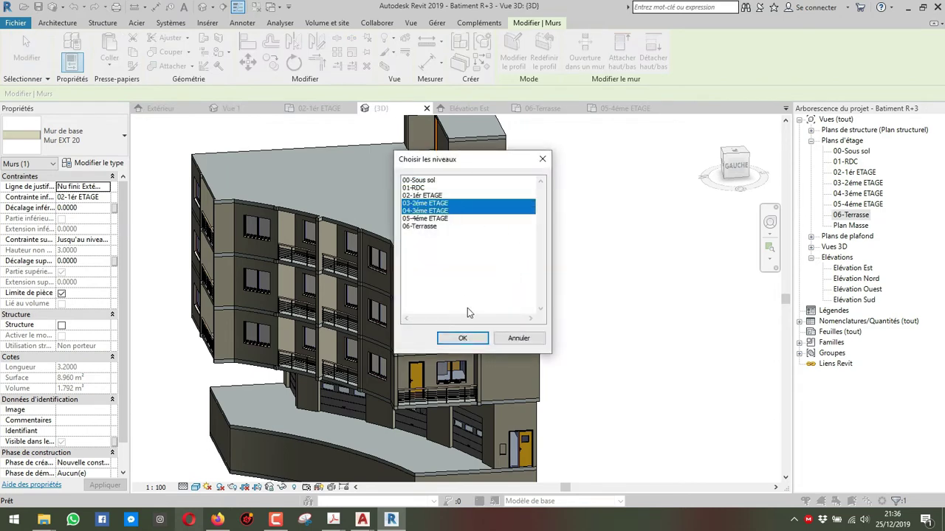
left_click(462, 338)
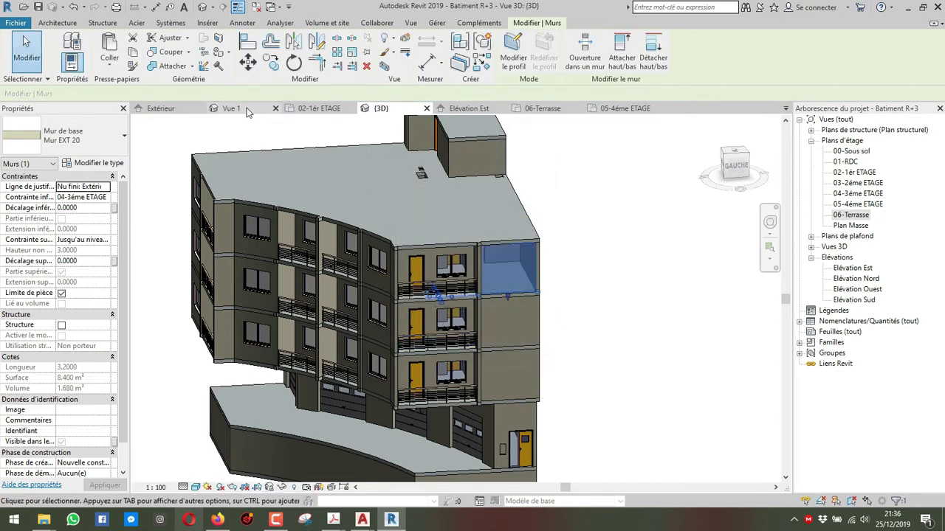
left_click(317, 111)
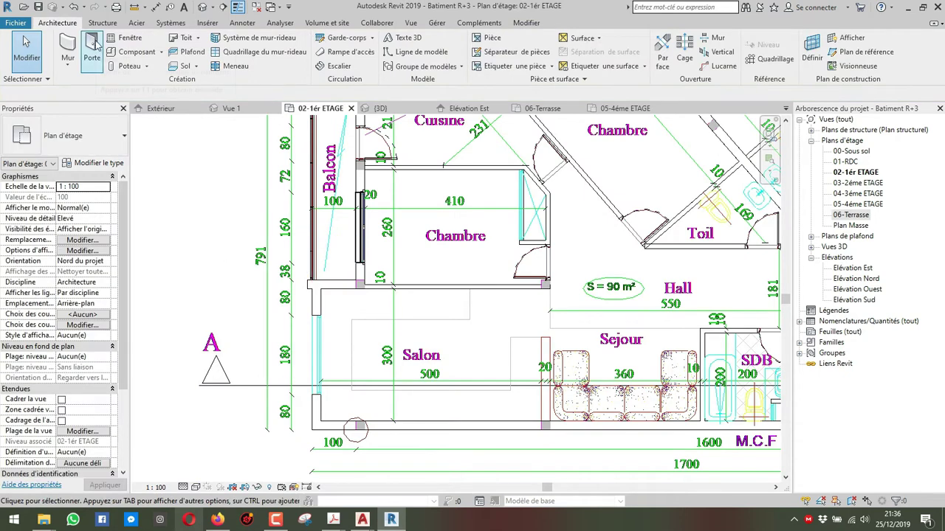
Place an F3(180x120) double-leaf window in the middle of the Salon exterior wall on the 02-1ér ETAGE plan.
key("w")
key("n")
scroll(318, 330, "up", 1)
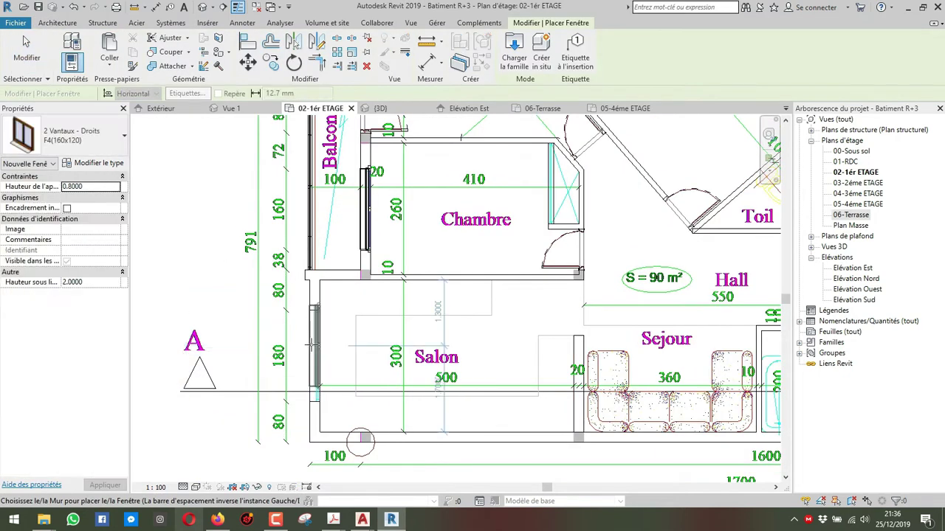
scroll(310, 349, "up", 2)
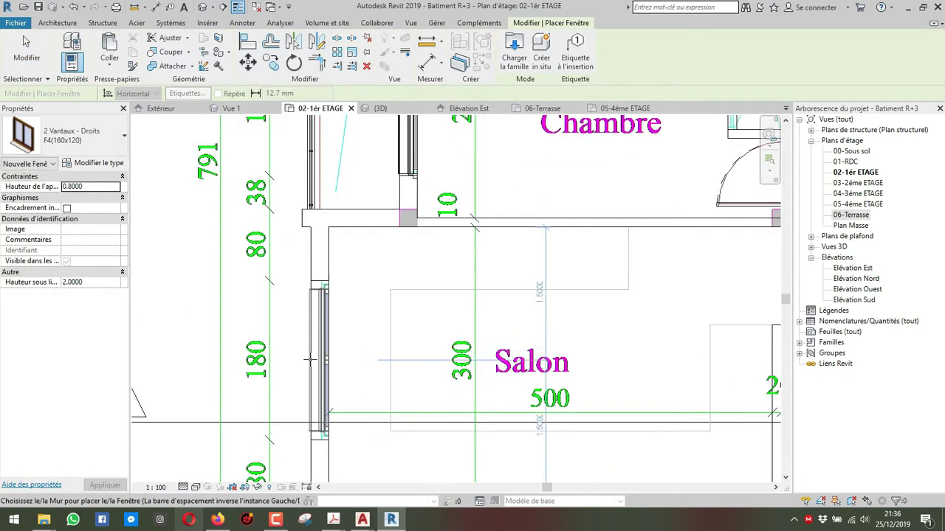
left_click(70, 136)
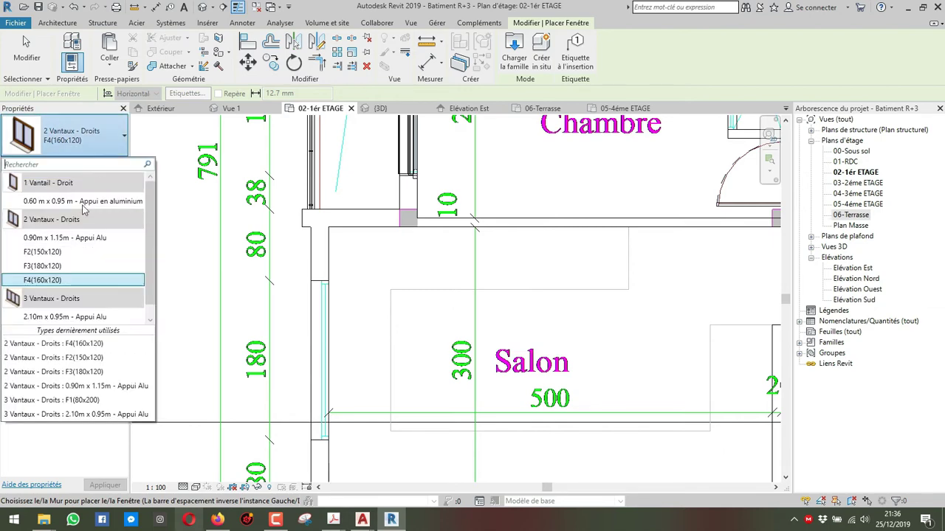
left_click(62, 267)
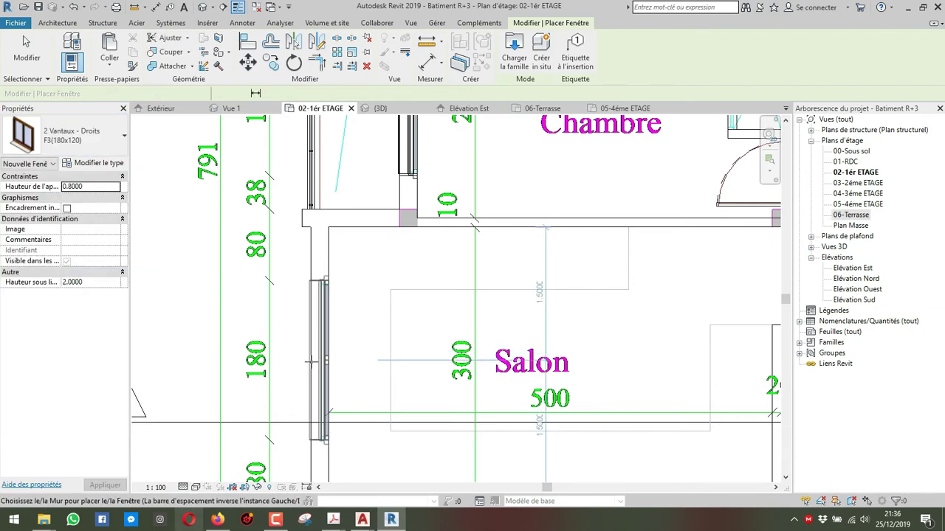
left_click(311, 361)
key("Escape")
key("Escape")
In the 3D view, copy the Salon window and paste it aligned to levels 03-2éme ETAGE and 04-3éme ETAGE.
left_click(380, 108)
middle_click_drag(399, 310, 360, 288)
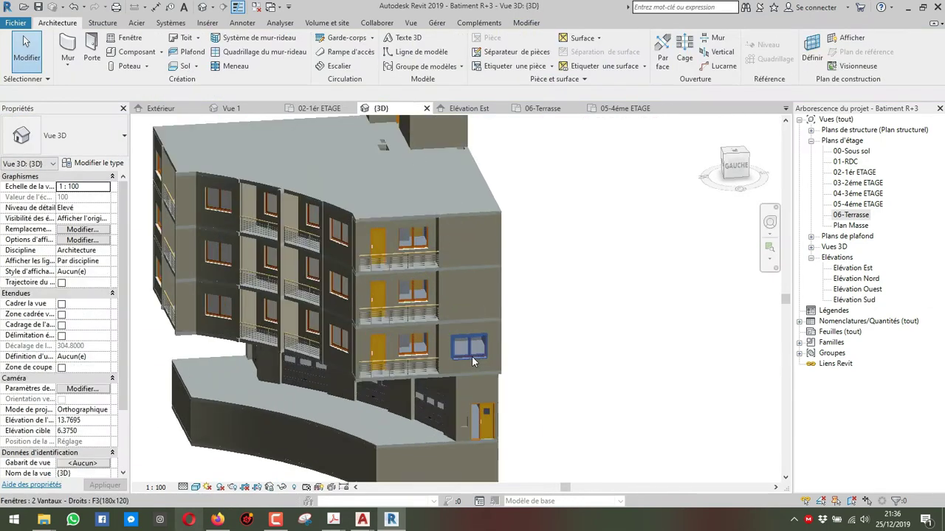
left_click(473, 360)
key("ctrl+c")
left_click(109, 72)
left_click(130, 118)
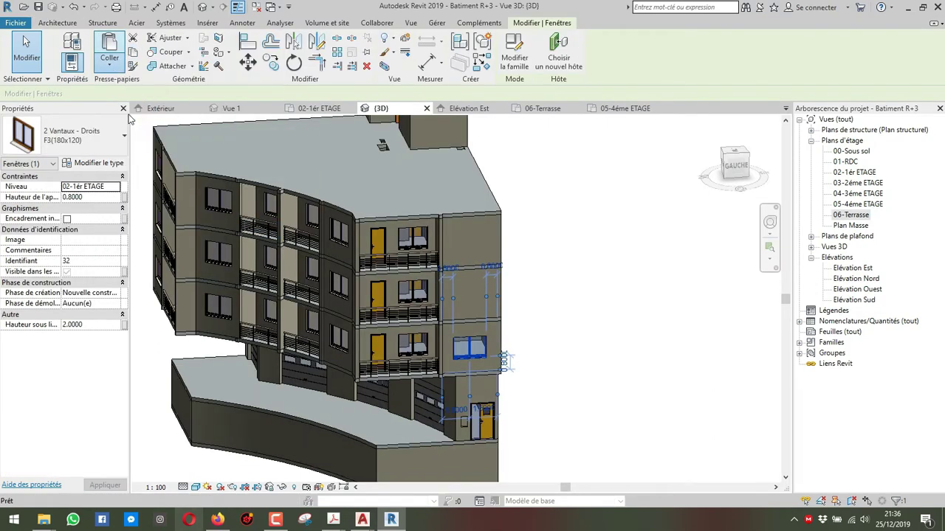
left_click_drag(439, 212, 435, 203)
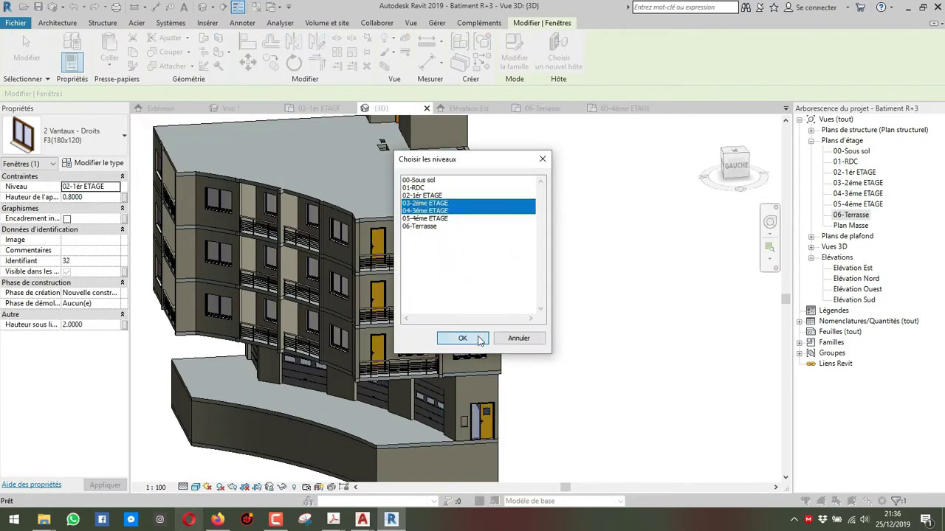
left_click(478, 339)
mouse_move(496, 306)
middle_mouse_down("shift")
mouse_move(566, 231)
mouse_move(402, 288)
mouse_move(507, 308)
mouse_move(534, 293)
middle_mouse_up("shift")
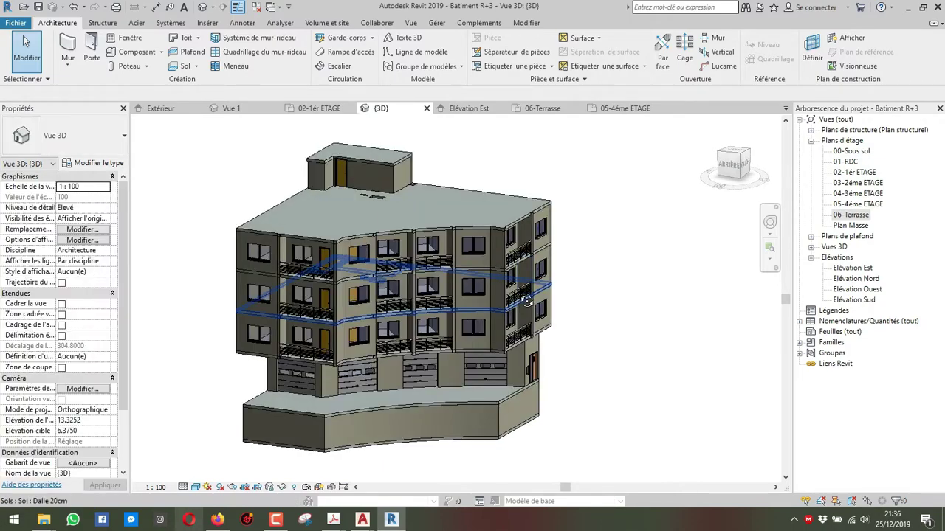
left_click(741, 158)
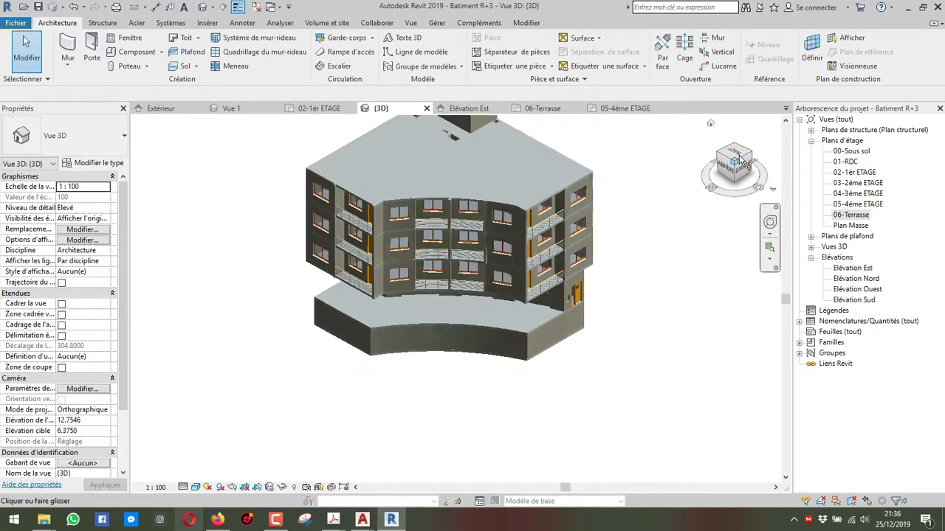
middle_click_drag(548, 337, 565, 321, "shift")
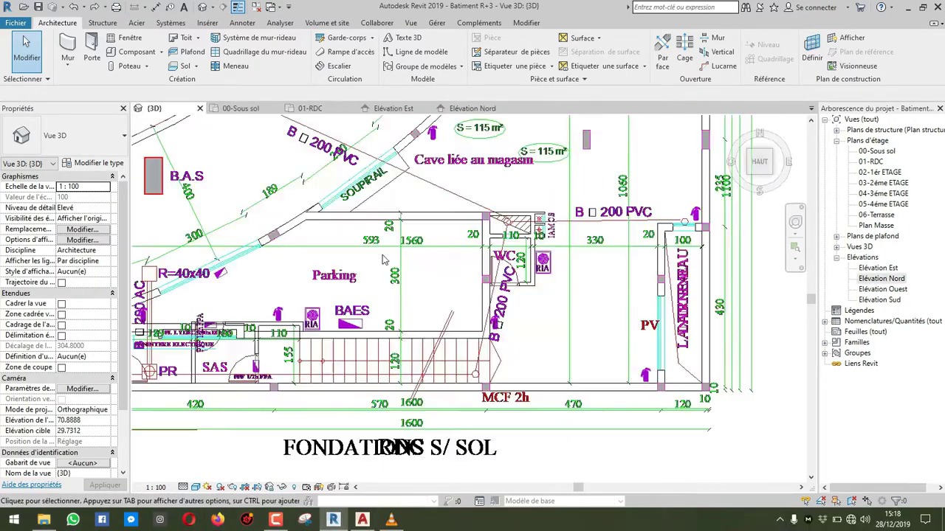
Hide the imported CAD drawings in the 3D view through its visibility/graphics overrides.
scroll(473, 295, "down", 3)
key("v")
key("g")
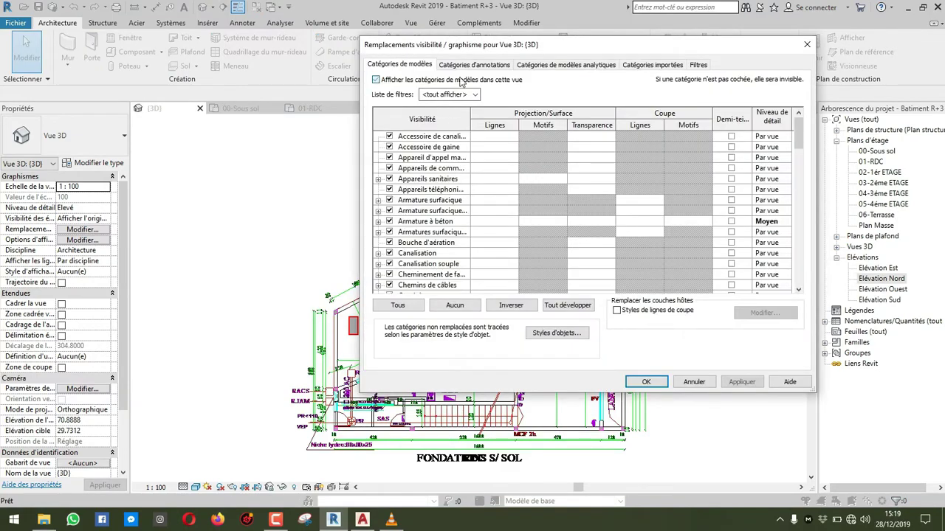
left_click(648, 65)
left_click(646, 382)
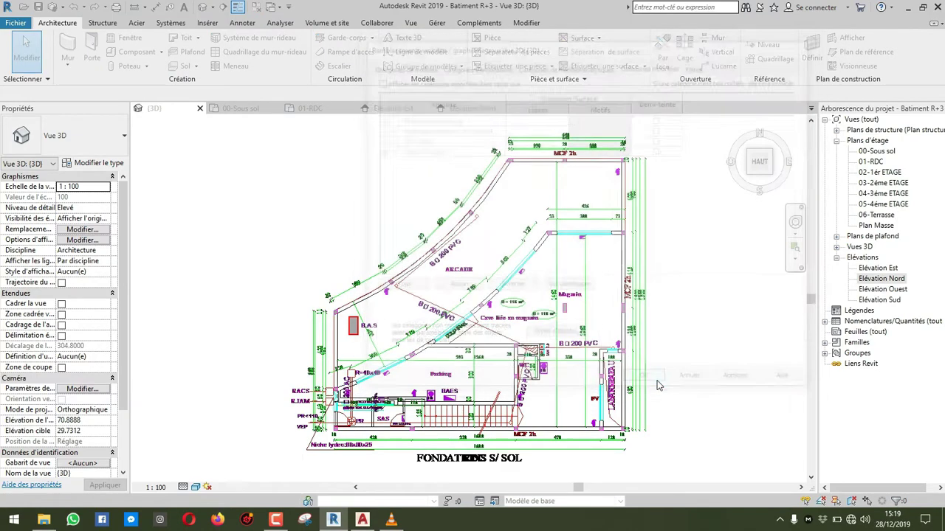
Enable the 3D view's section box and lower its top to cut the building down to the basement walls.
mouse_move(646, 382)
middle_mouse_down("shift")
mouse_move(542, 377)
mouse_move(578, 296)
mouse_move(548, 318)
mouse_move(410, 285)
mouse_move(387, 175)
middle_mouse_up("shift")
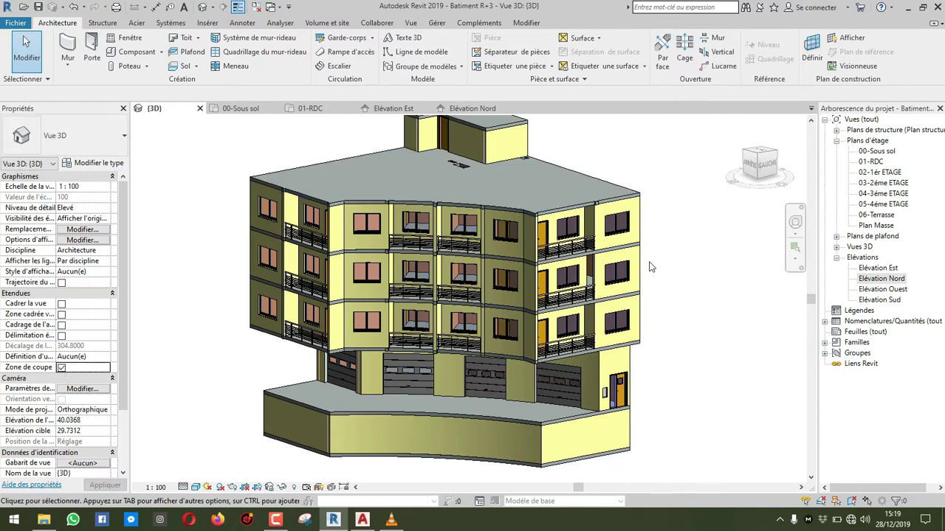
left_click(769, 163)
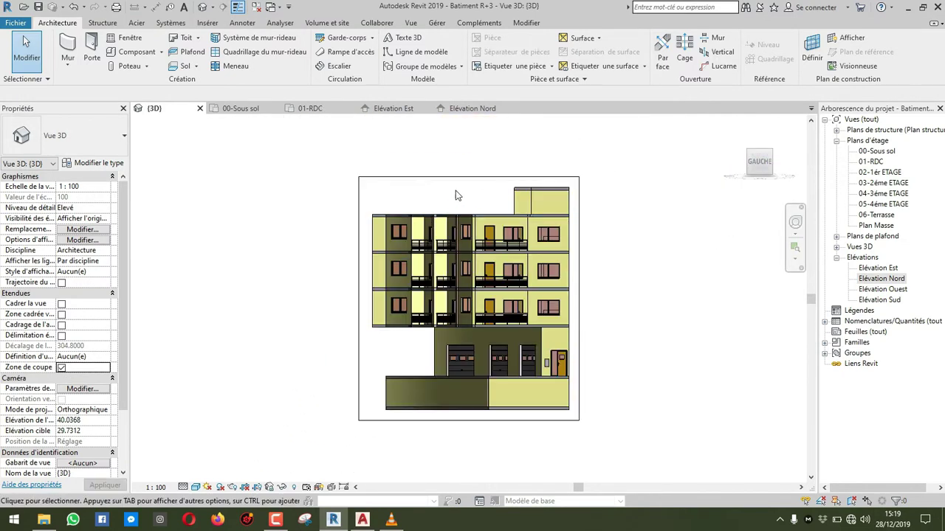
left_click(459, 177)
left_click_drag(466, 176, 464, 348)
left_click_drag(465, 390, 465, 390)
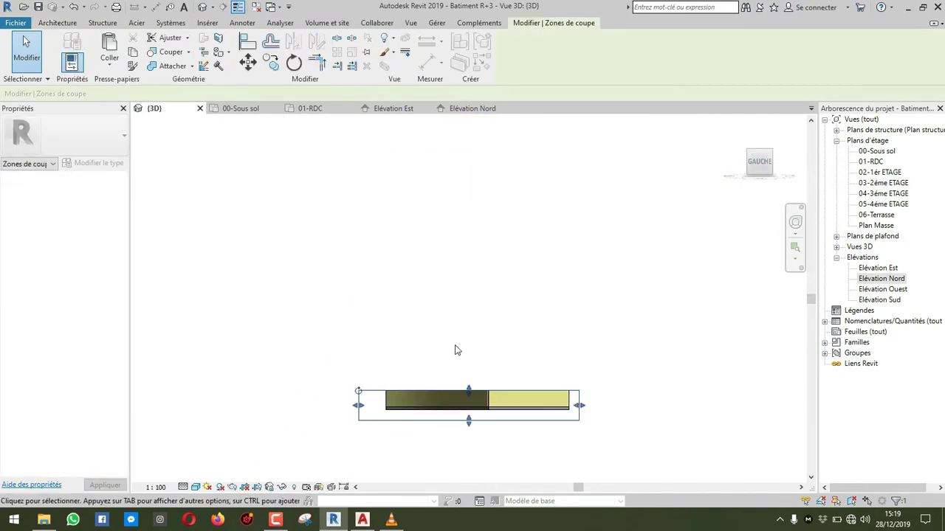
Fine-tune the height of the section box's top so the basement interior and stair walls are exposed.
middle_click_drag(456, 349, 506, 419, "shift")
scroll(490, 411, "up", 3)
left_click_drag(456, 383, 454, 371)
middle_click_drag(454, 373, 474, 419, "shift")
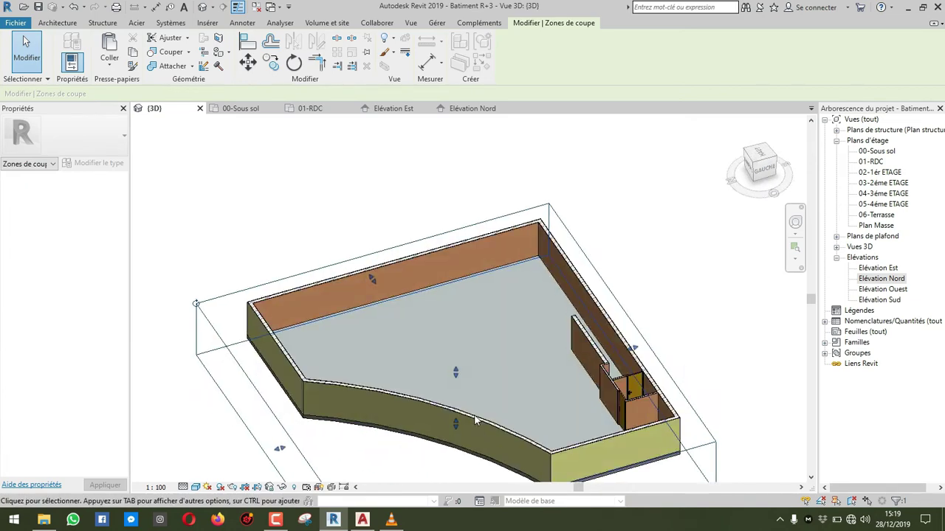
left_click_drag(450, 362, 456, 371)
left_click(507, 372)
middle_click_drag(508, 371, 470, 268, "shift")
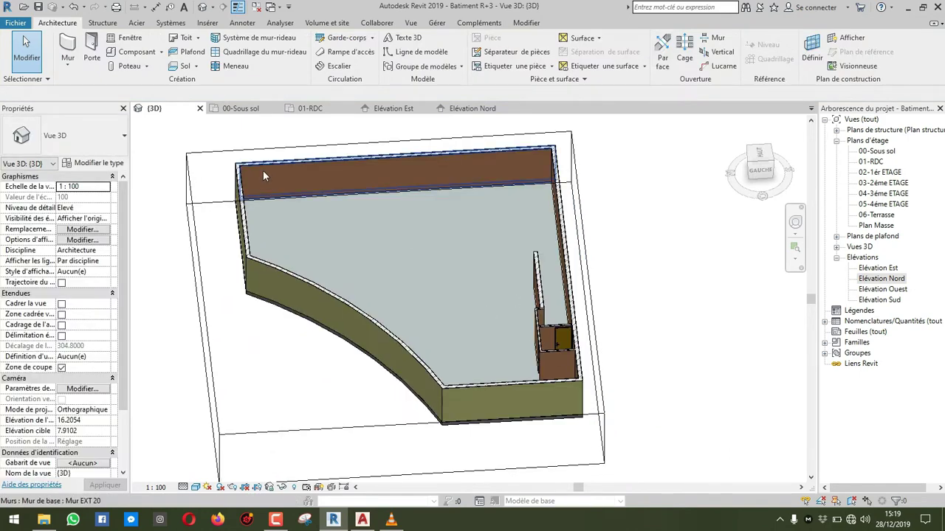
On the 00-Sous sol plan, start a stair from 00-Sous sol to 01-RDC with a straight run beside the SAS.
left_click(251, 110)
scroll(464, 326, "down", 2)
middle_click_drag(465, 327, 482, 281)
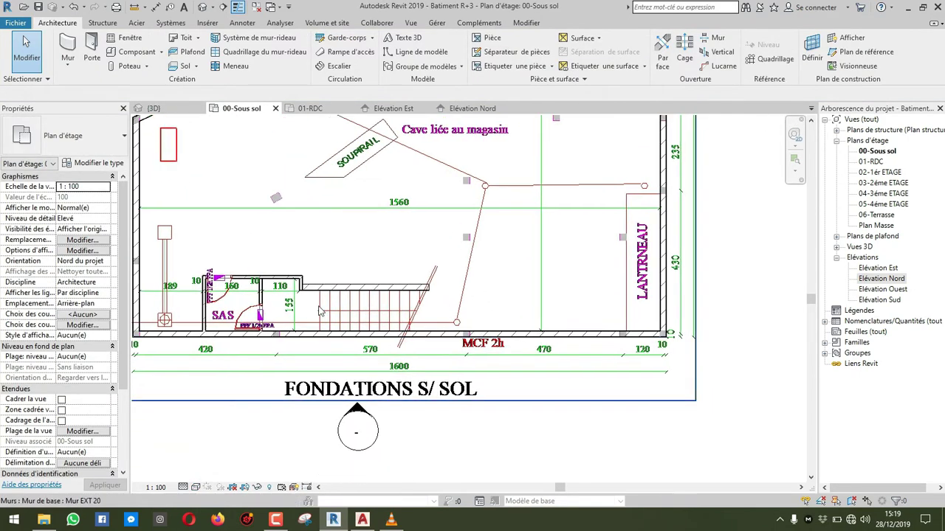
scroll(428, 350, "up", 1)
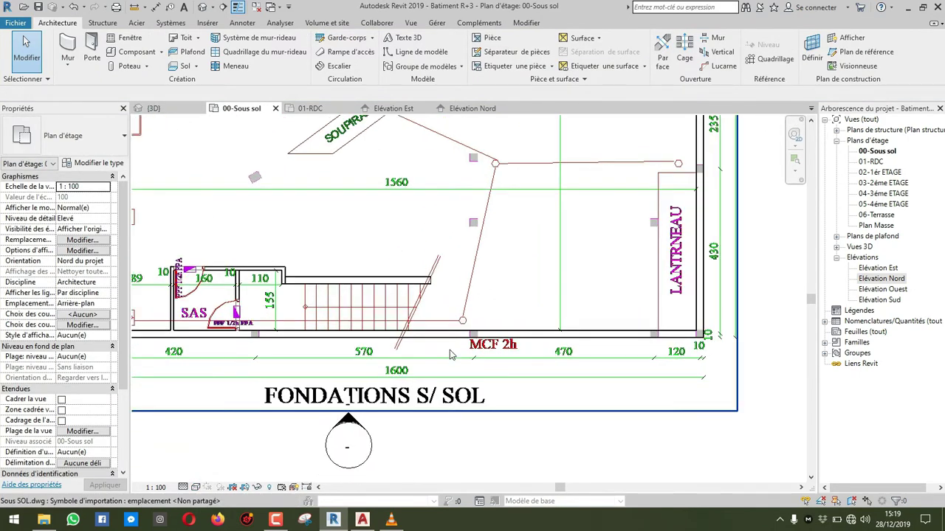
left_click(336, 66)
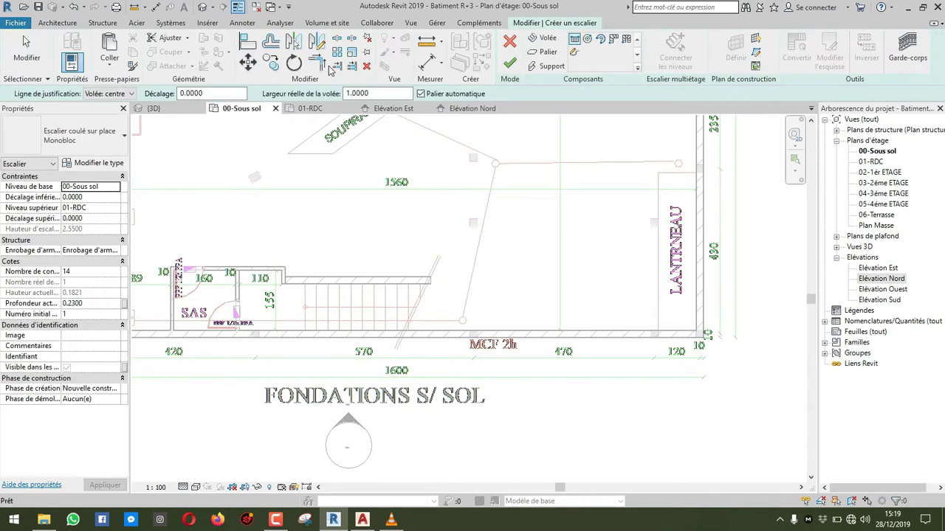
left_click(547, 39)
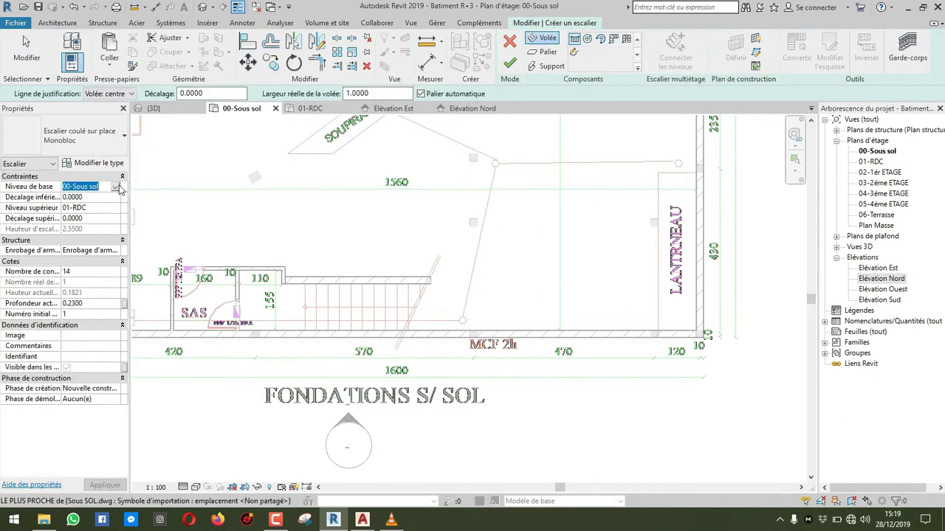
scroll(333, 306, "up", 1)
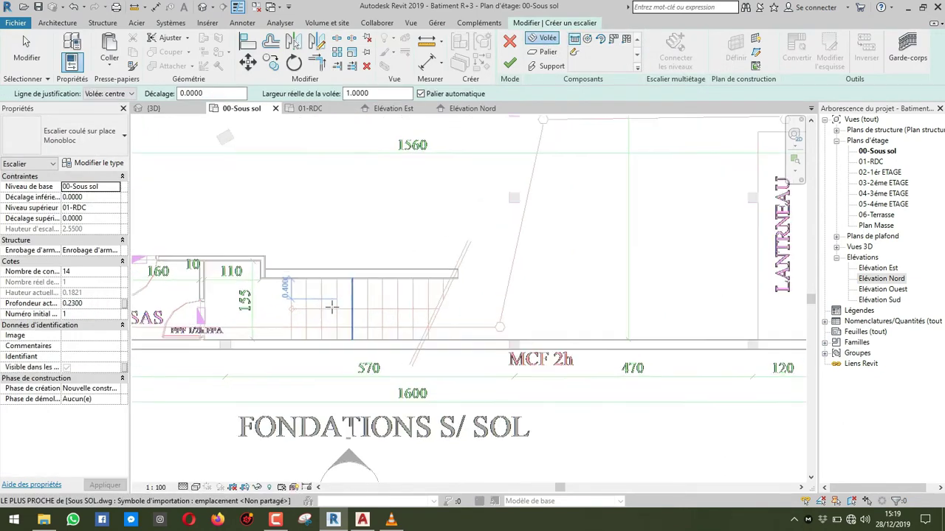
Switch to the AutoCAD drawing and examine how the basement stair runs up to the ground floor in section COUPE AA.
key("alt+Tab")
scroll(481, 264, "up", 5)
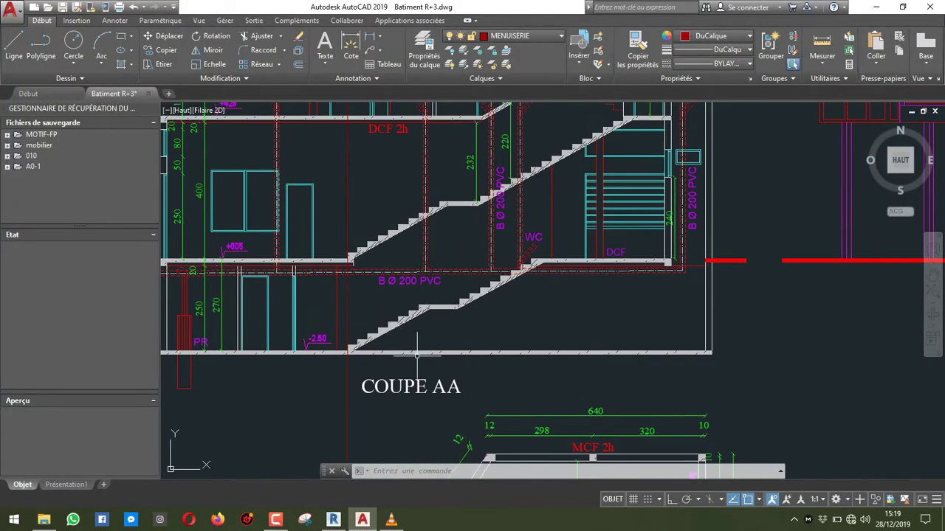
scroll(481, 265, "down", 5)
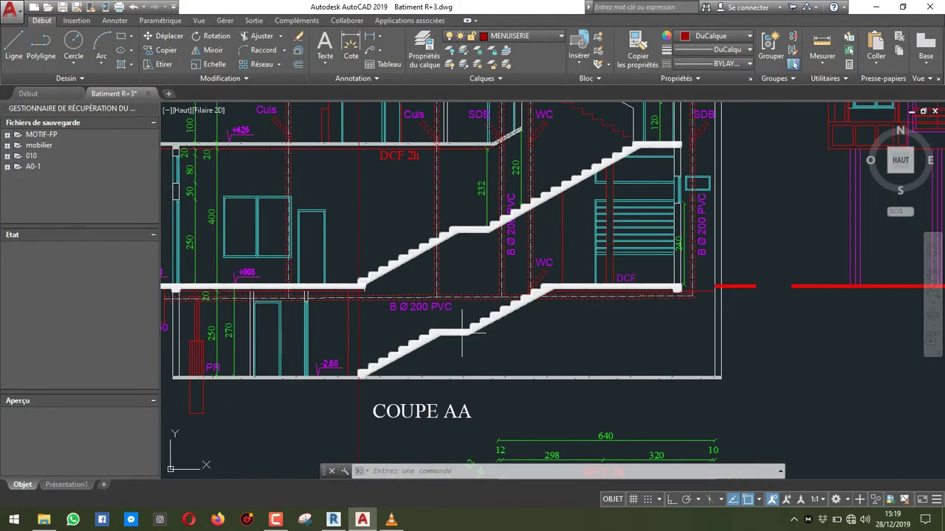
scroll(359, 381, "up", 2)
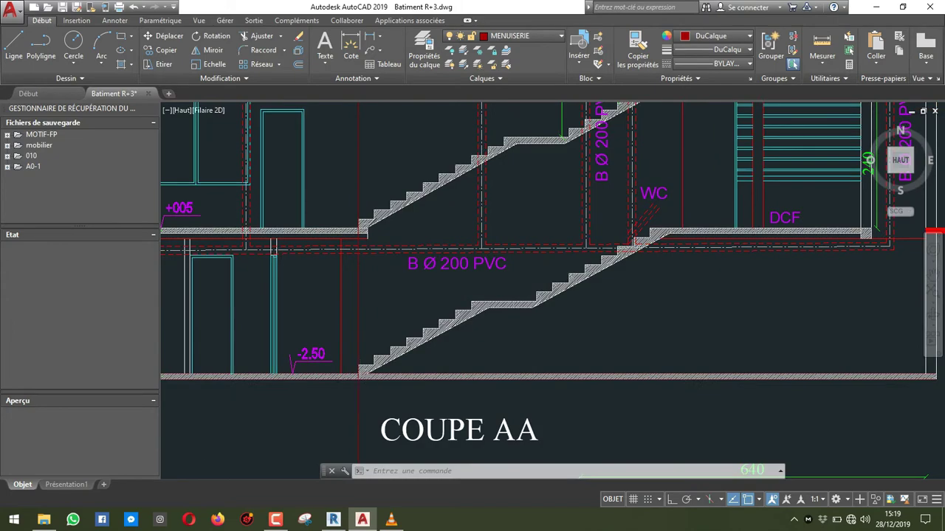
scroll(361, 144, "down", 6)
middle_click_drag(375, 317, 382, 398)
scroll(386, 408, "up", 6)
scroll(386, 409, "down", 4)
middle_click_drag(388, 184, 396, 333)
middle_click_drag(423, 245, 435, 298)
scroll(416, 290, "up", 2)
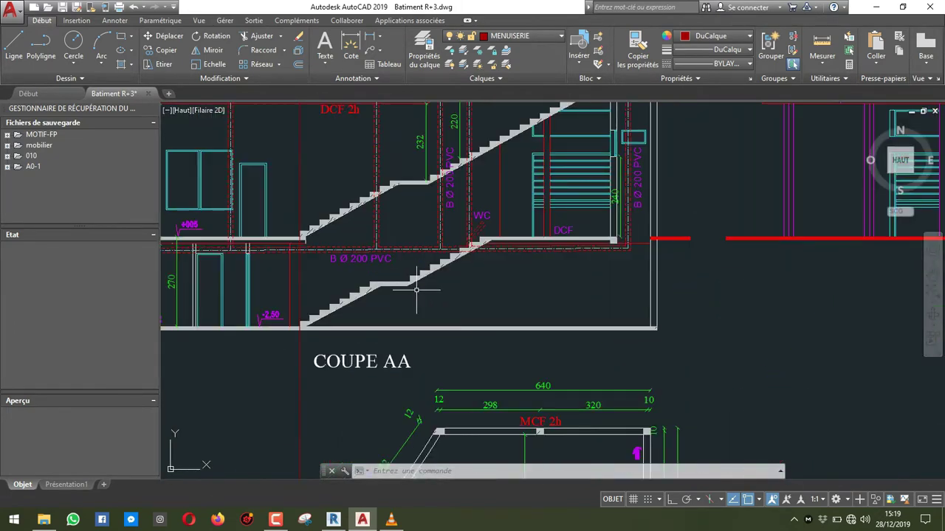
scroll(409, 291, "down", 2)
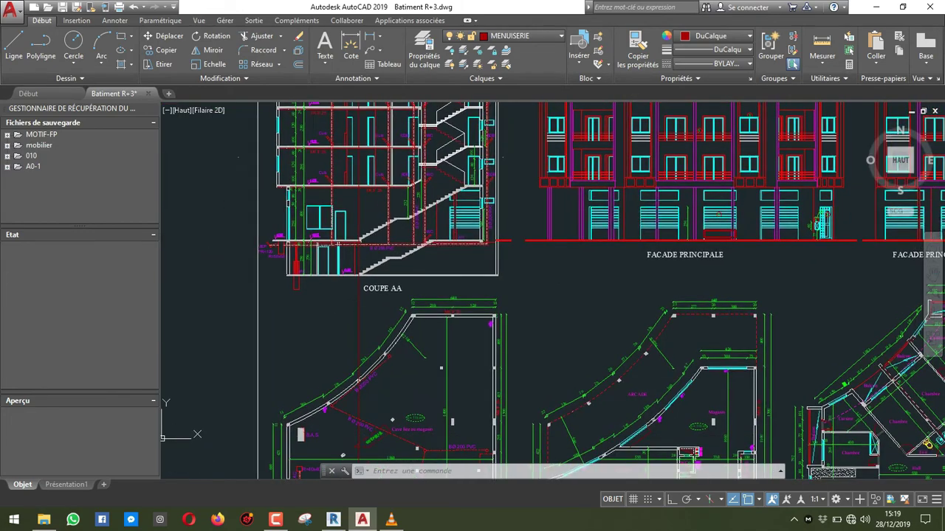
Count the risers of both basement stair flights and check the landing between them in section COUPE AA.
scroll(301, 301, "up", 5)
scroll(301, 301, "up", 2)
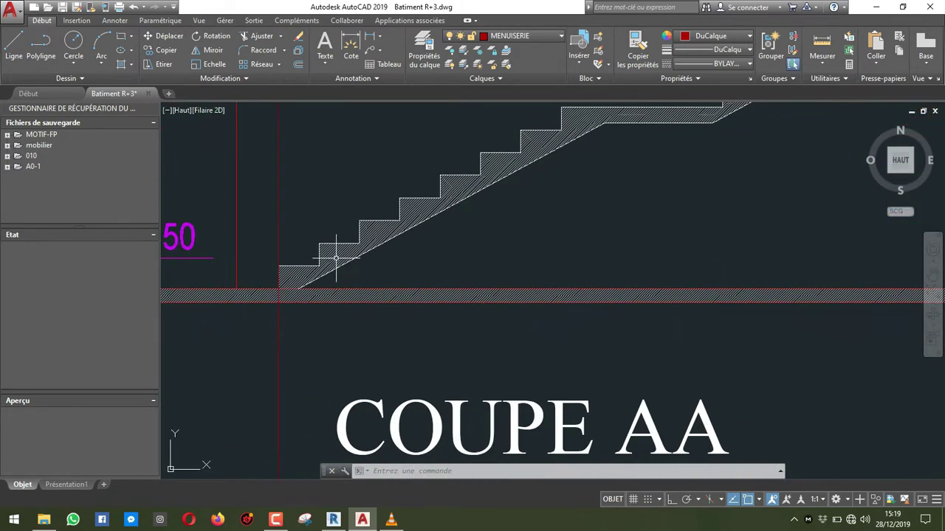
scroll(327, 263, "down", 3)
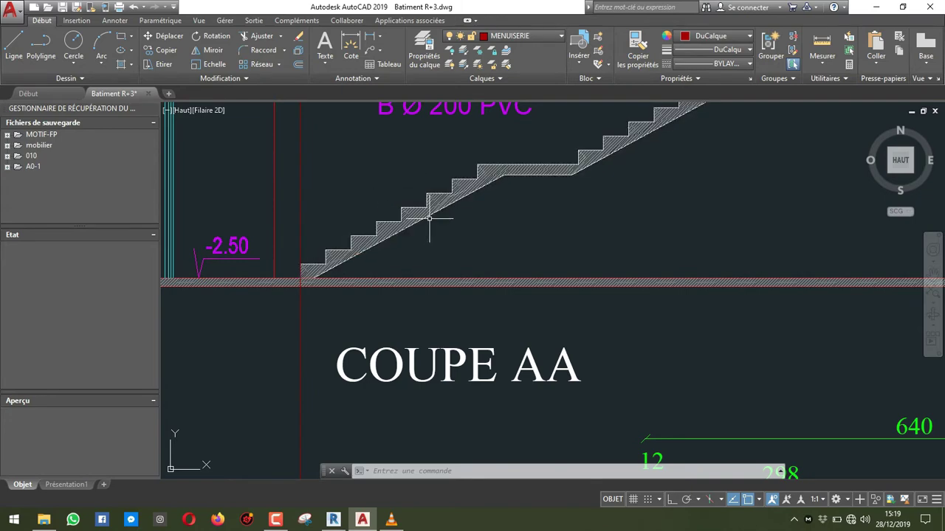
middle_click_drag(480, 185, 354, 254)
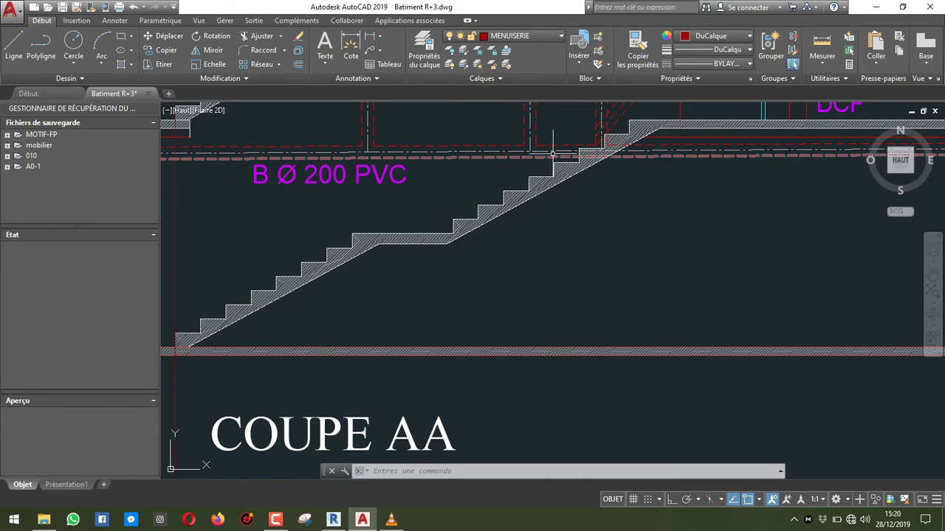
middle_click_drag(564, 169, 464, 268)
scroll(491, 237, "down", 3)
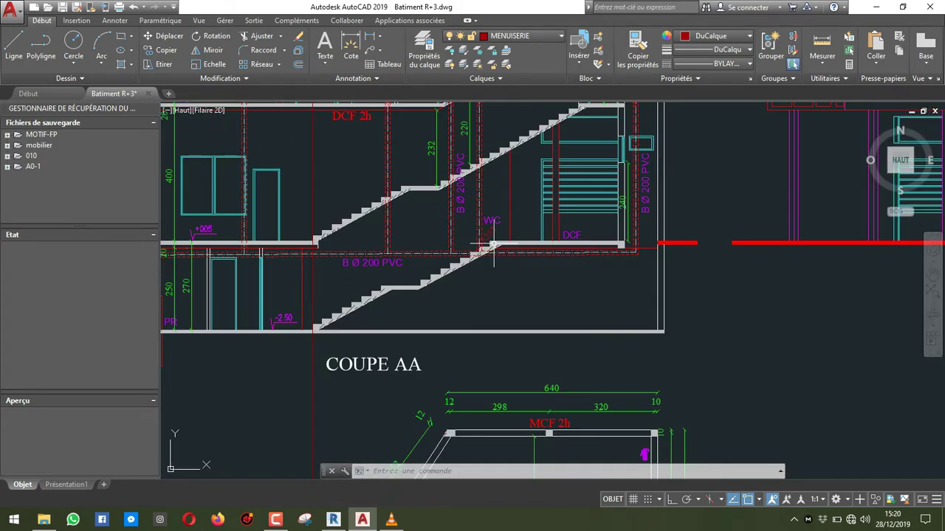
scroll(493, 245, "up", 3)
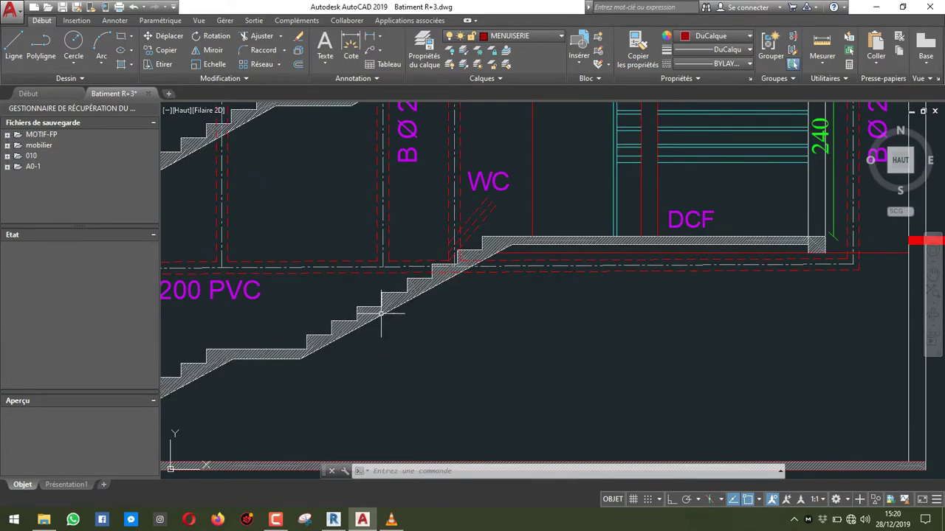
mouse_move(313, 317)
middle_mouse_down()
mouse_move(436, 279)
mouse_move(546, 224)
middle_mouse_up()
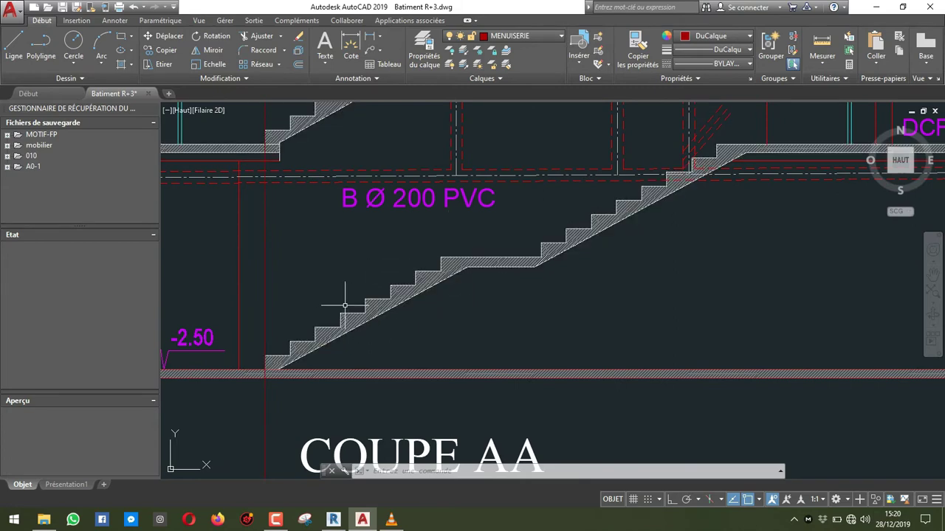
middle_click_drag(456, 259, 443, 270)
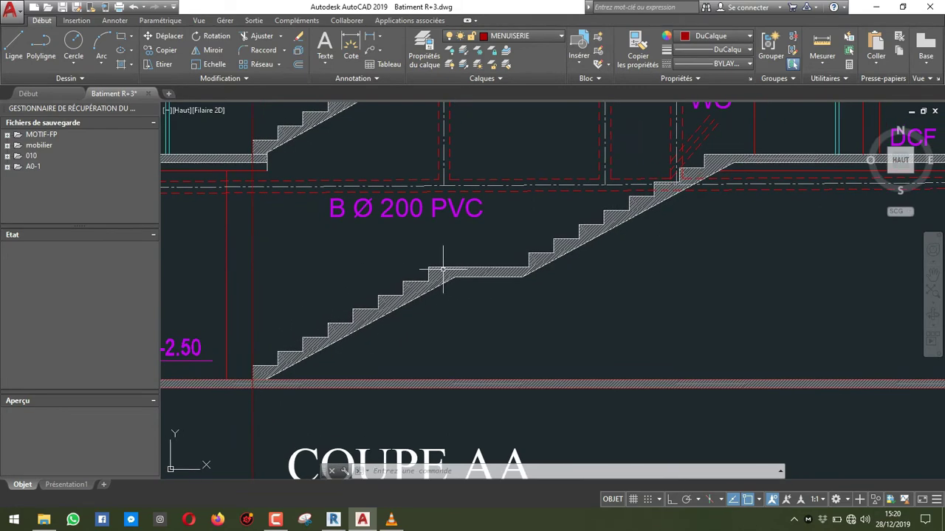
Add a linear dimension below the landing between the two basement stair flights in section COUPE AA.
scroll(455, 264, "up", 1)
type("cli")
key("Return")
left_click(413, 269)
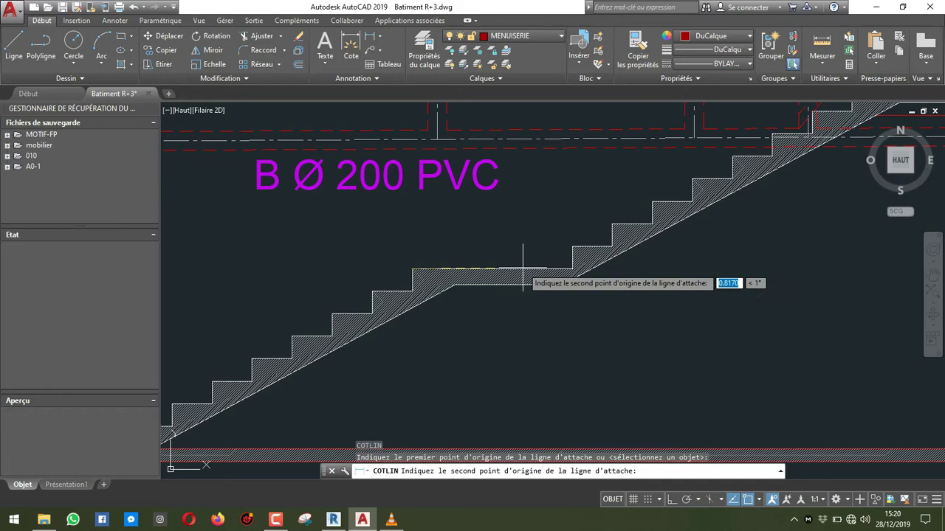
left_click(572, 270)
left_click(531, 347)
Add linear dimensions for the tread depth and riser height of the first step above the landing.
key("Return")
left_click(572, 245)
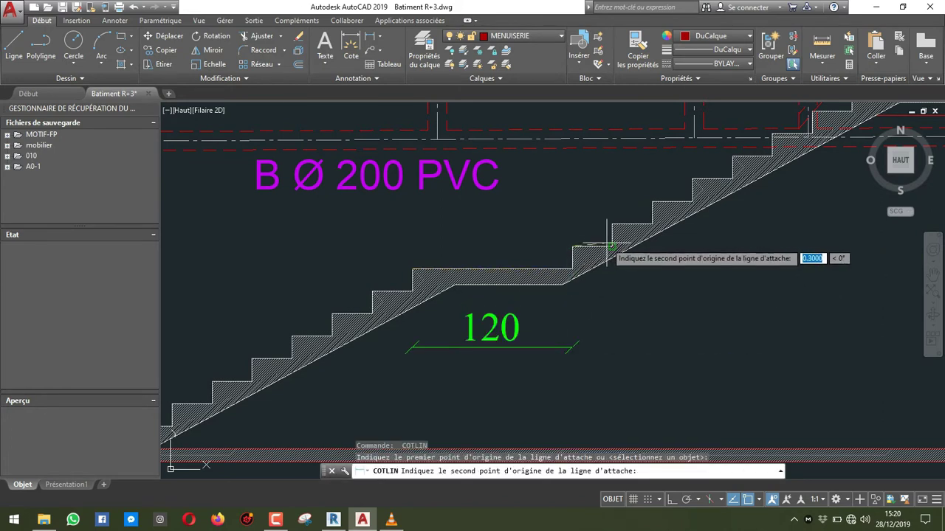
left_click(612, 246)
left_click(596, 201)
key("Return")
left_click(572, 246)
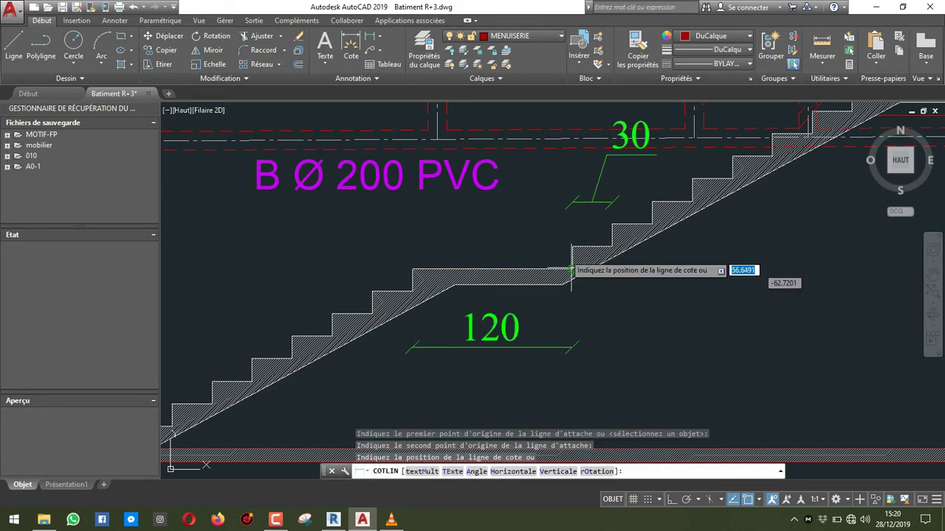
left_click(572, 269)
left_click(490, 222)
key("Escape")
scroll(532, 262, "down", 5)
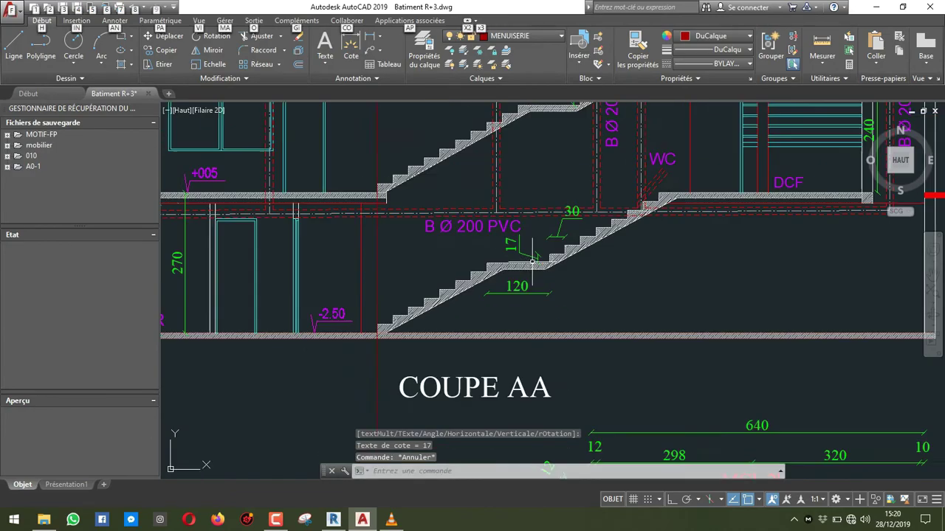
middle_click_drag(432, 281, 438, 256)
Switch to Revit and sketch the stair run's two straight boundary lines along both stairwell walls, extending past the drawn steps.
key("alt+Tab")
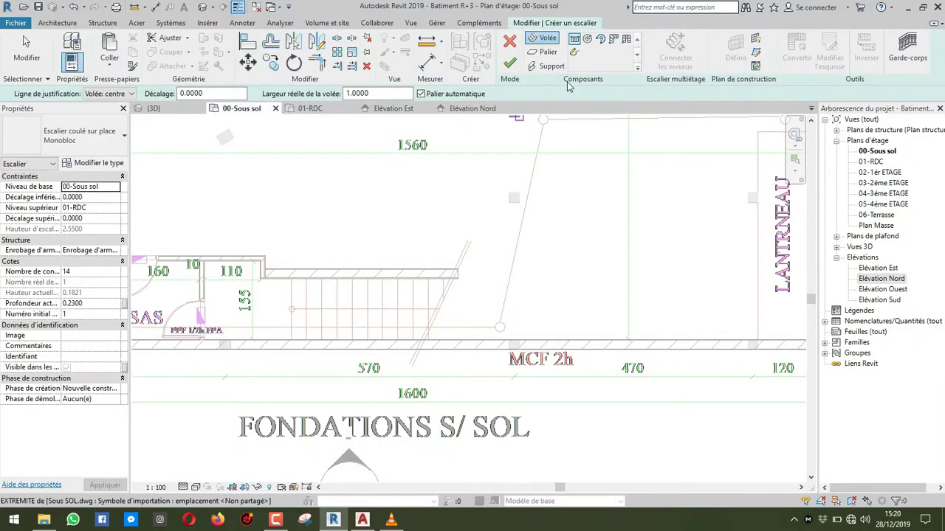
left_click(574, 55)
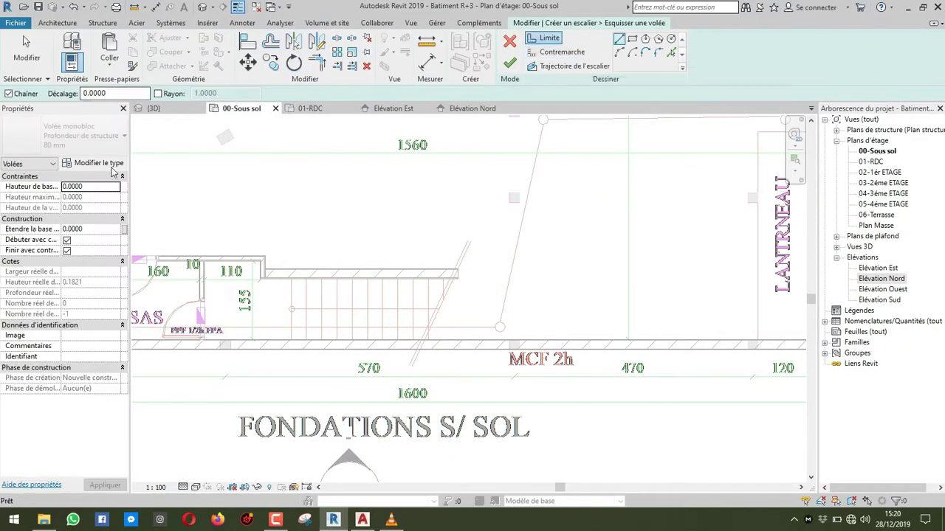
key("Escape")
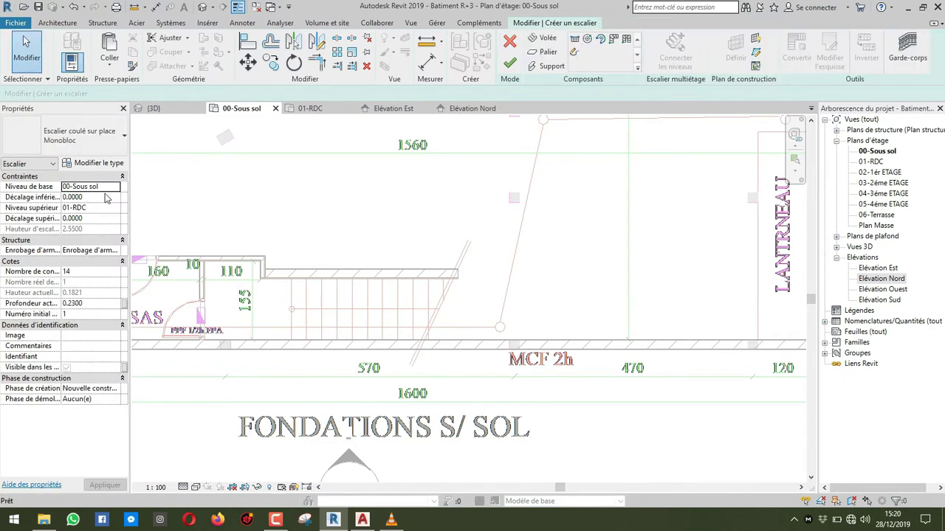
left_click(574, 54)
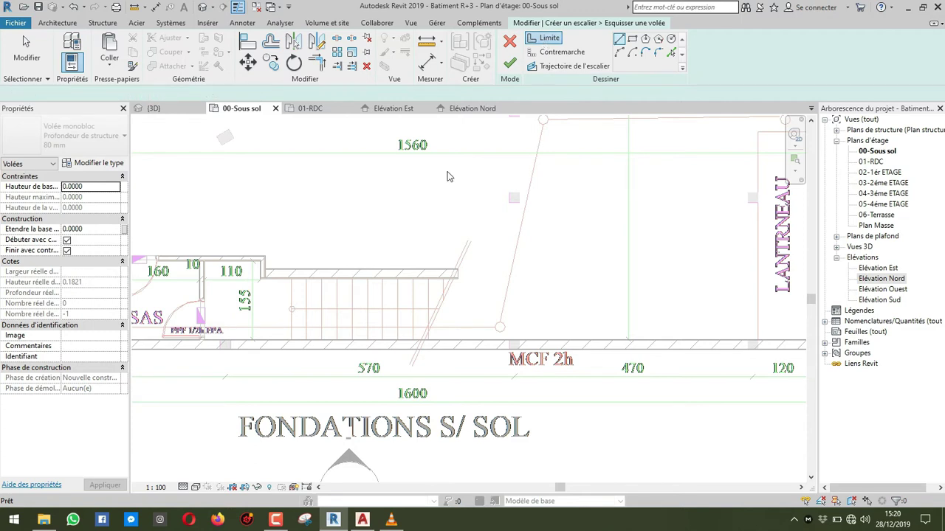
left_click(291, 279)
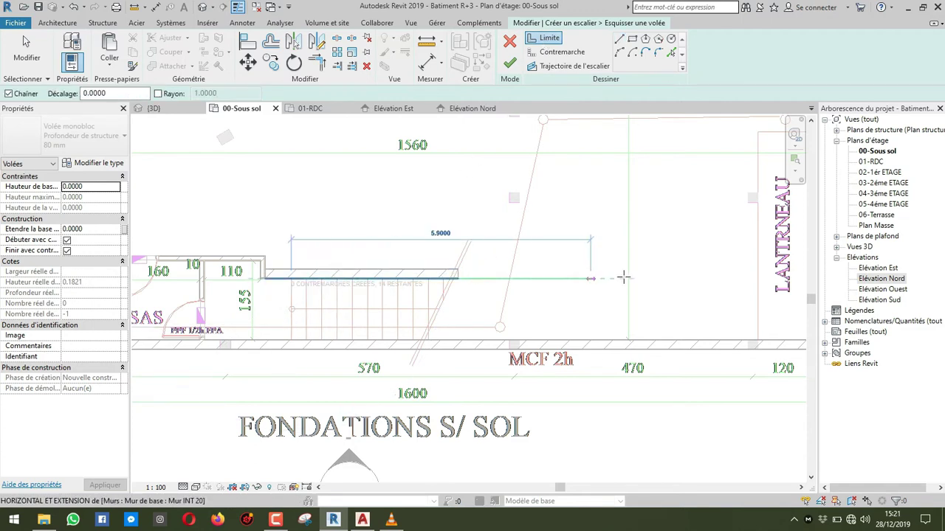
key("Escape")
key("Escape")
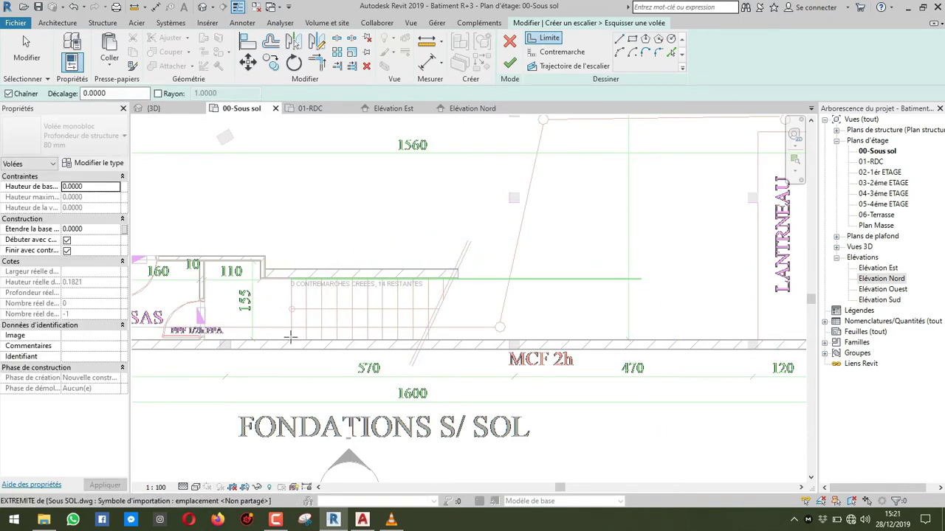
key("Escape")
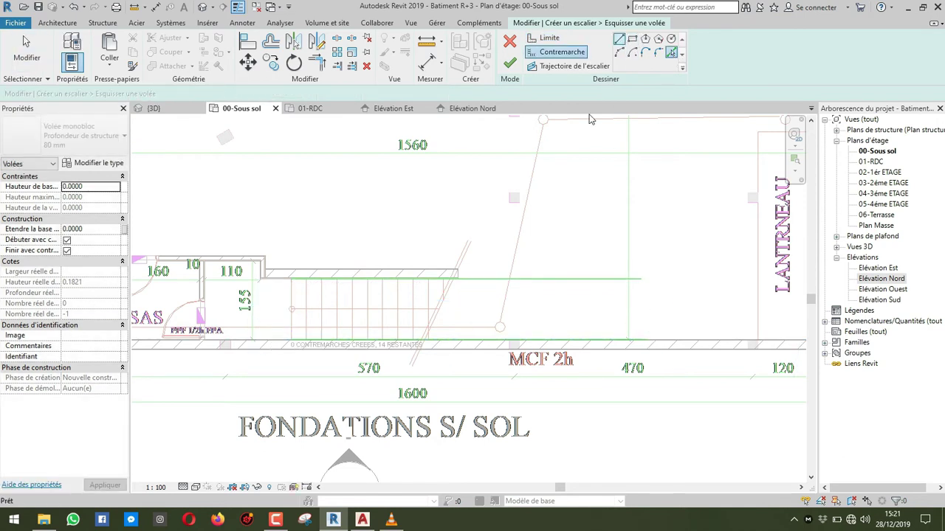
Create the run's first riser by picking the first step line of the imported plan beside the SAS.
scroll(288, 286, "up", 3)
left_click(287, 284)
scroll(289, 284, "up", 3)
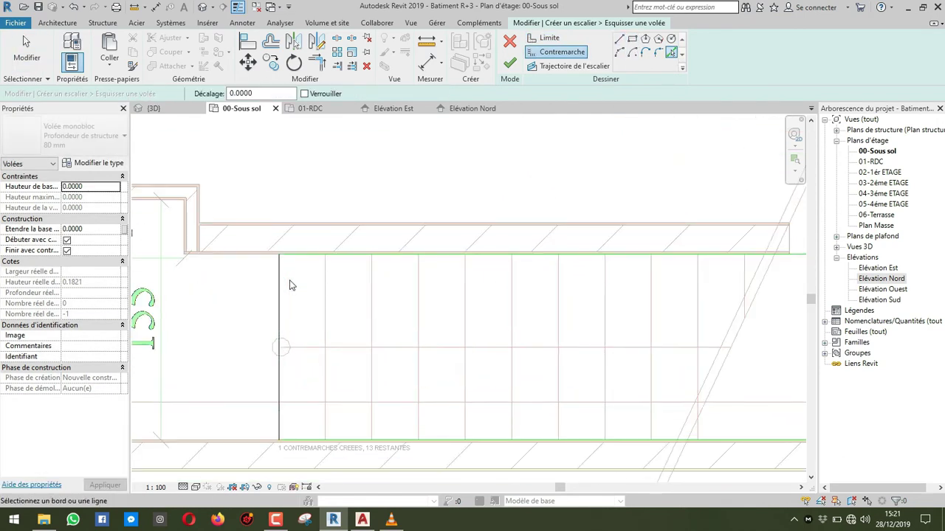
key("d")
key("i")
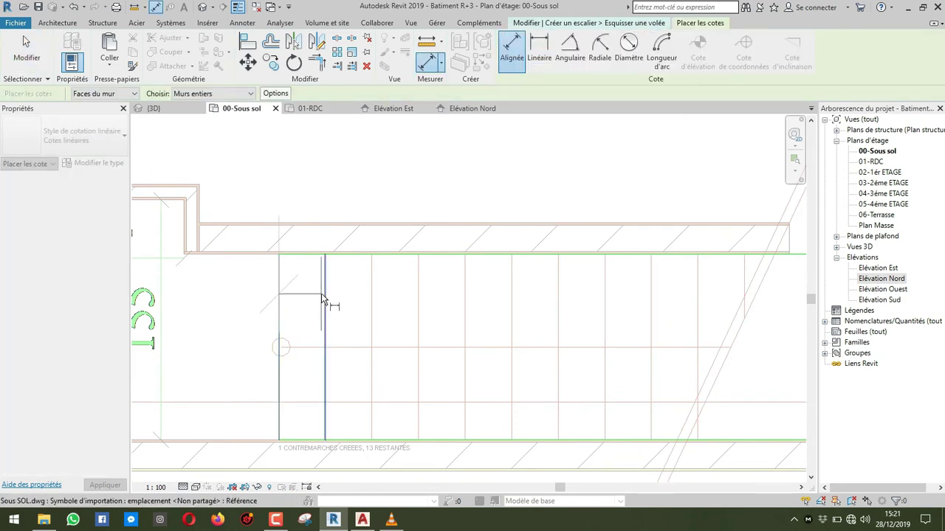
key("Escape")
key("Escape")
Copy the first riser 0.30 m along the run onto the second step line of the imported plan.
left_click(279, 293)
key("c")
key("o")
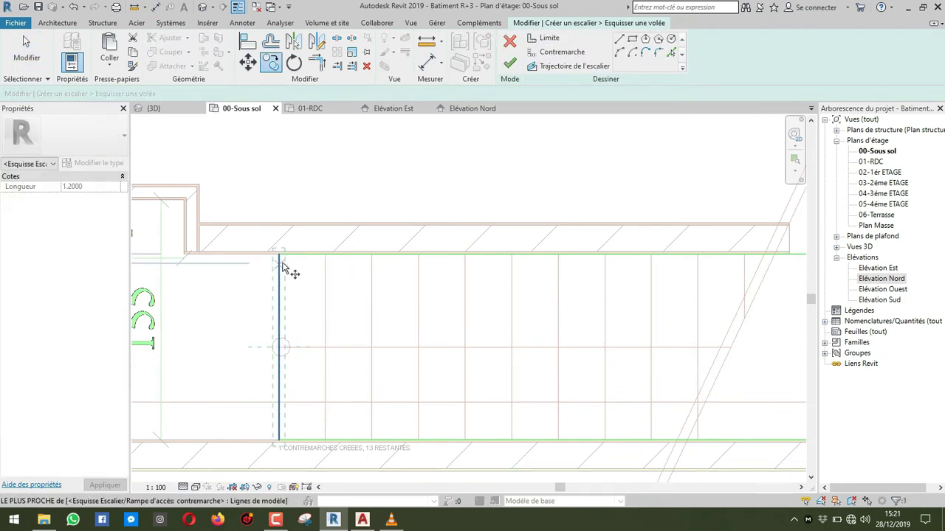
left_click(279, 256)
left_click_drag(280, 264, 325, 258, "ctrl")
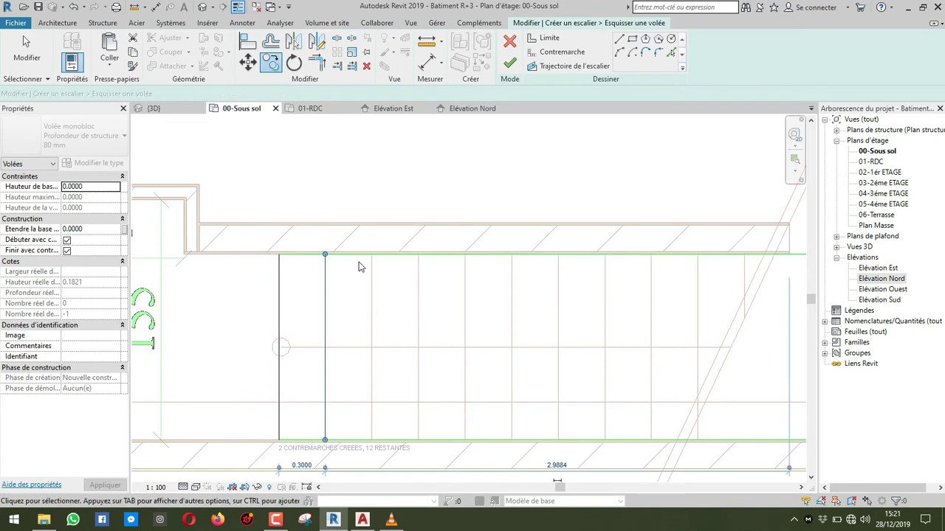
Copy the second riser in multiple mode at 0.30 m spacing onto the following step lines to complete eight risers.
key("c")
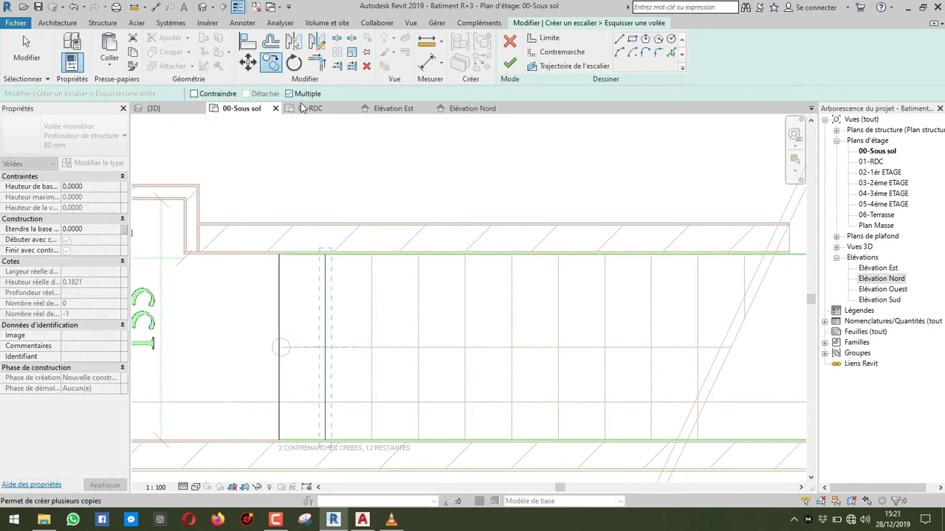
left_click(279, 255)
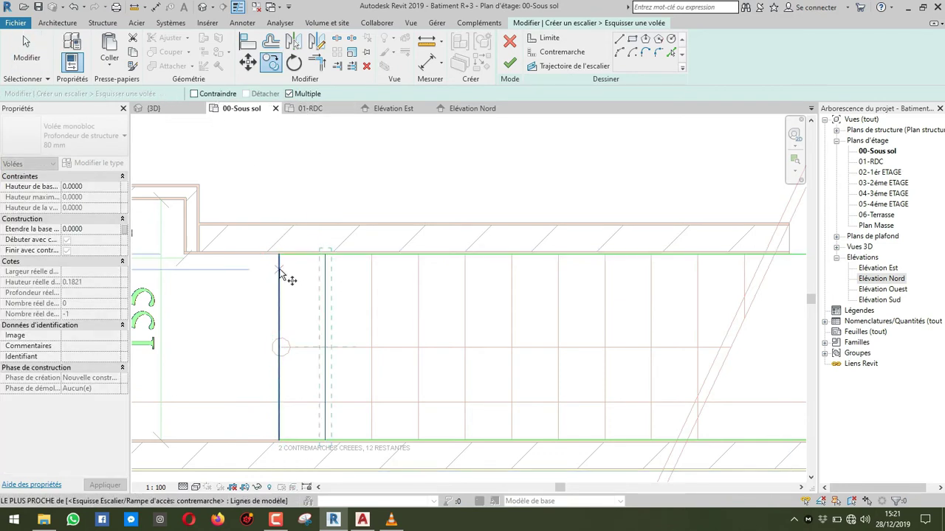
left_click(327, 271)
left_click(372, 271)
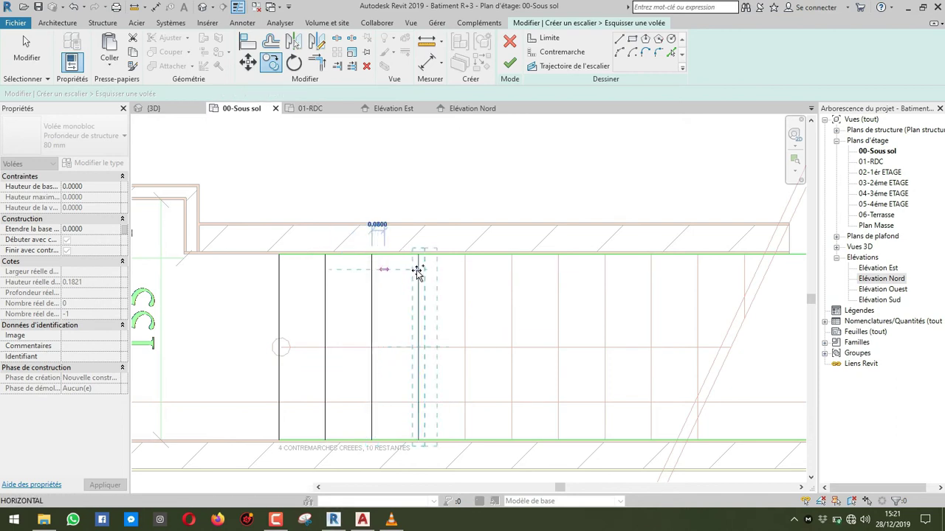
left_click(418, 270)
left_click(465, 271)
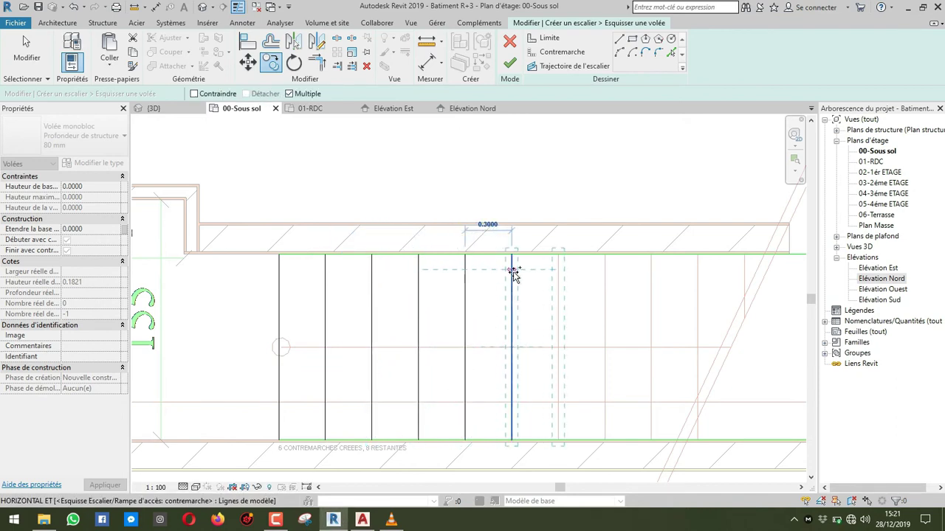
left_click(556, 274)
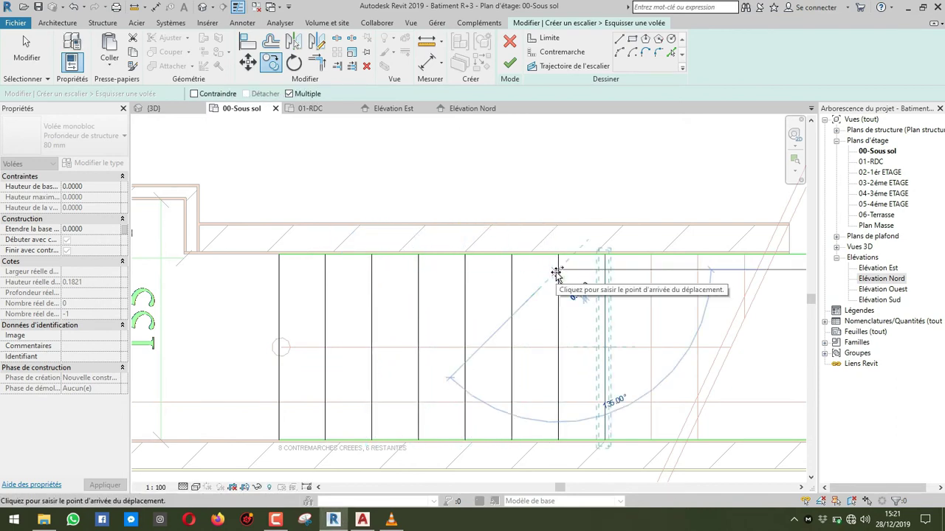